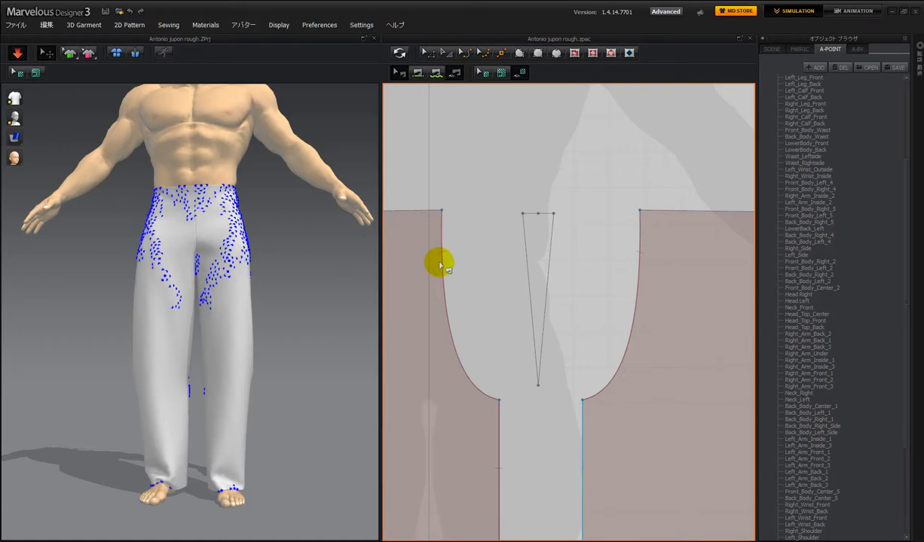
- Delete the seam joining the two front crotch curves and sew each curve to the adjacent long edge of the triangular gusset
{"action": "left_click", "coordinate": [443, 266]}
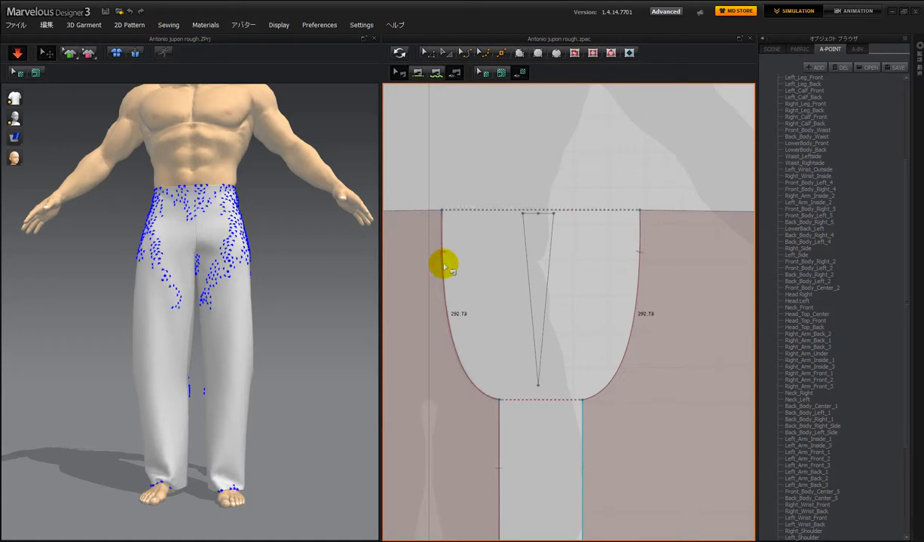
{"action": "key", "text": "Delete"}
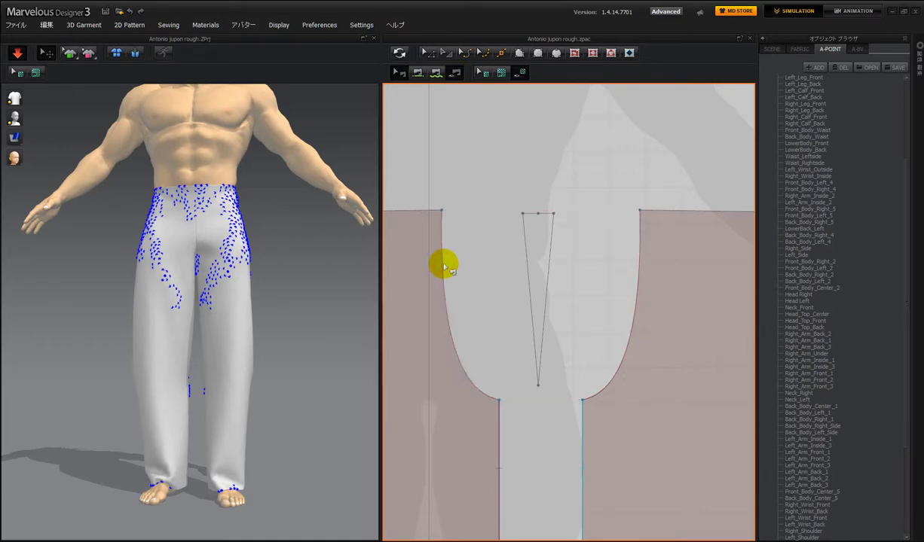
{"action": "left_click", "coordinate": [421, 75]}
{"action": "left_click", "coordinate": [443, 222]}
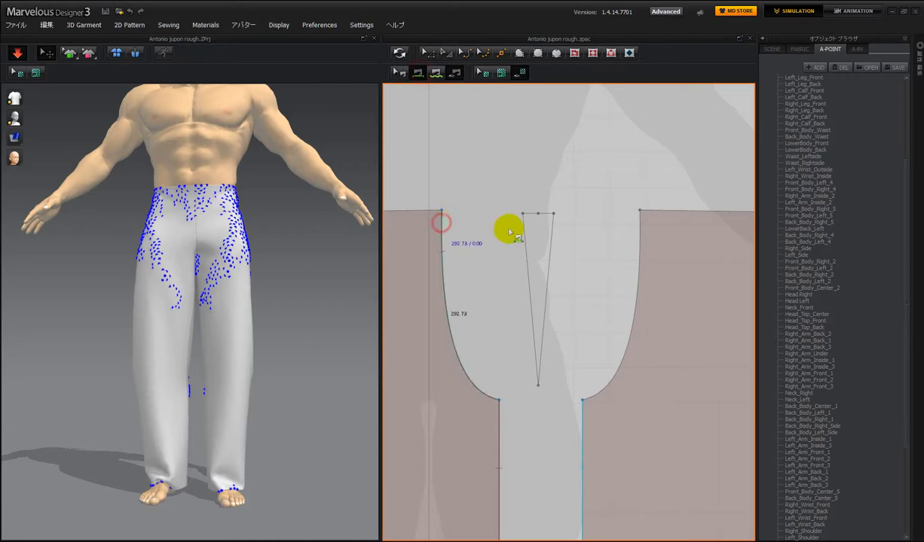
{"action": "left_click", "coordinate": [525, 232]}
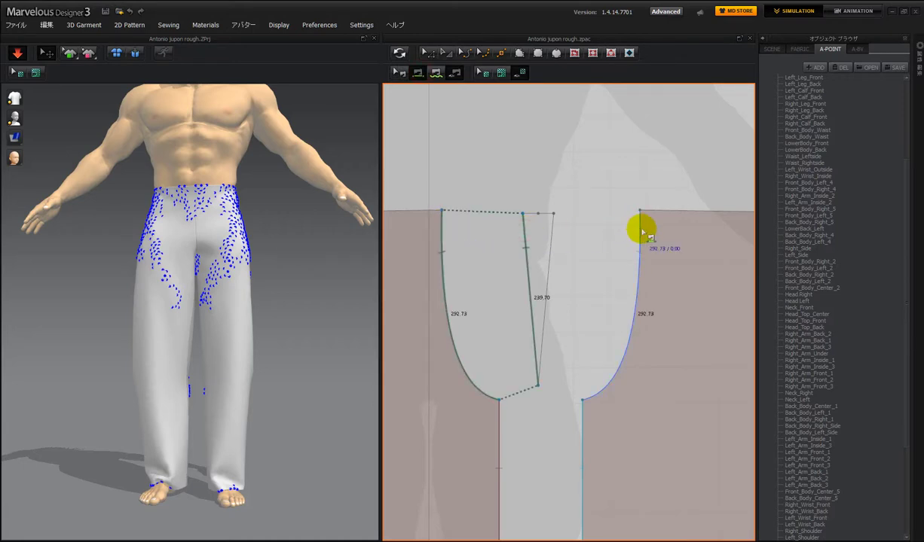
{"action": "left_click", "coordinate": [641, 229]}
{"action": "left_click", "coordinate": [550, 230]}
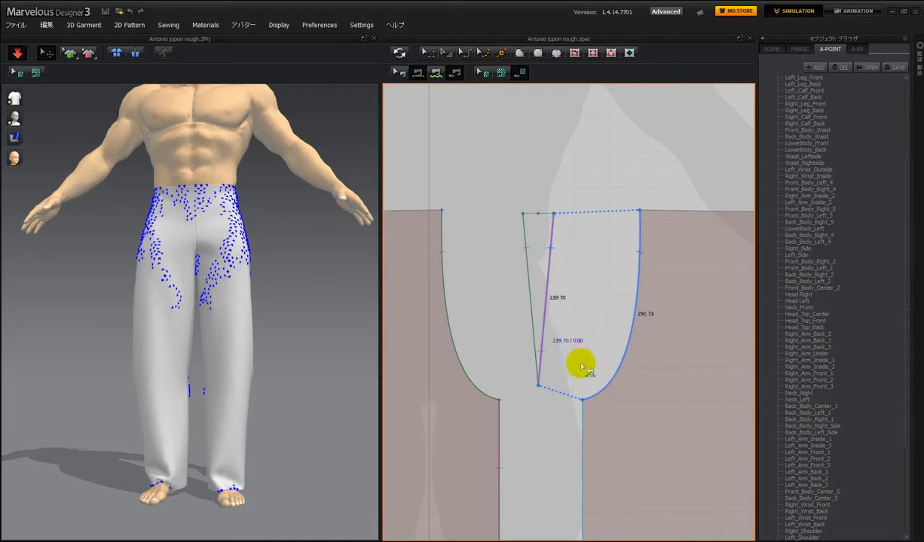
{"action": "left_click", "coordinate": [539, 400]}
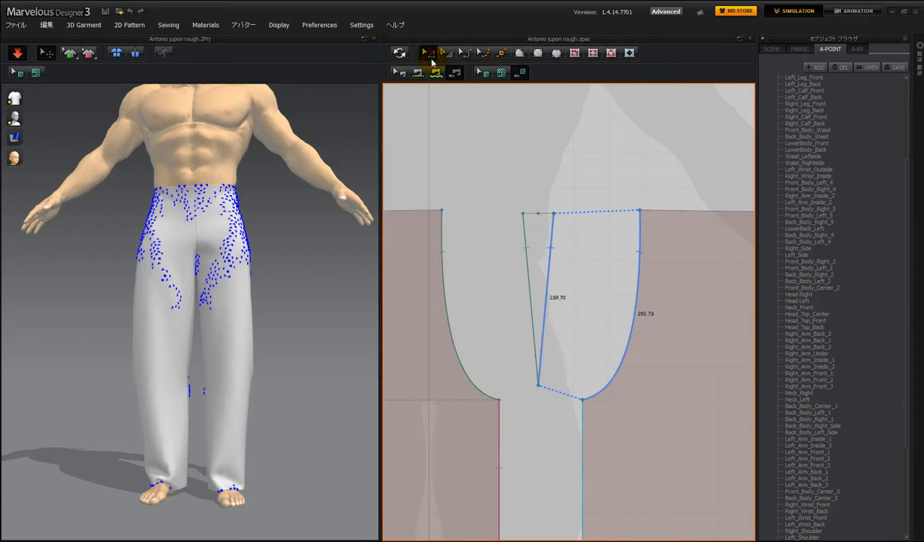
- Move the triangular gusset slightly upward in the gap between the two front crotch curves
{"action": "left_click", "coordinate": [428, 53]}
{"action": "left_click", "coordinate": [491, 388]}
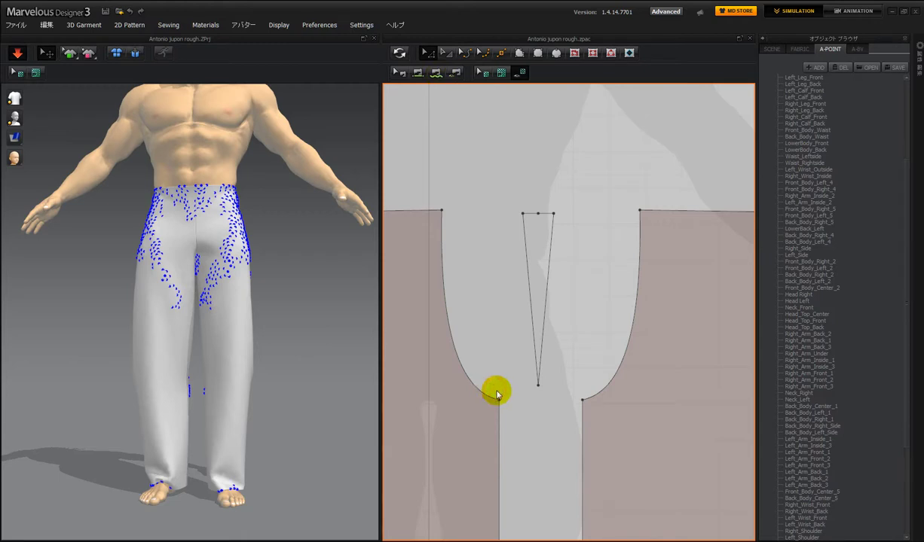
{"action": "left_click_drag", "start_coordinate": [496, 392], "coordinate": [607, 413]}
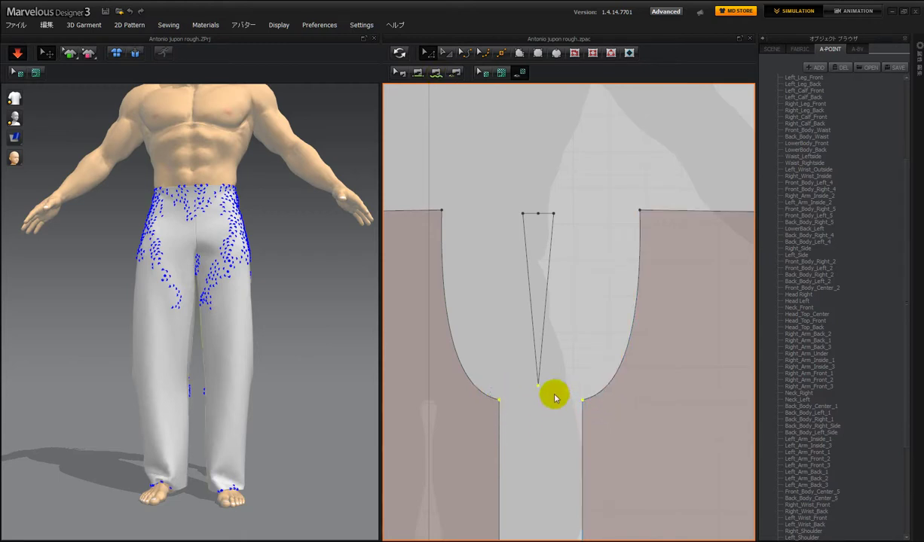
{"action": "left_click", "coordinate": [552, 390]}
{"action": "left_click", "coordinate": [537, 280]}
{"action": "left_click_drag", "start_coordinate": [537, 278], "coordinate": [534, 240]}
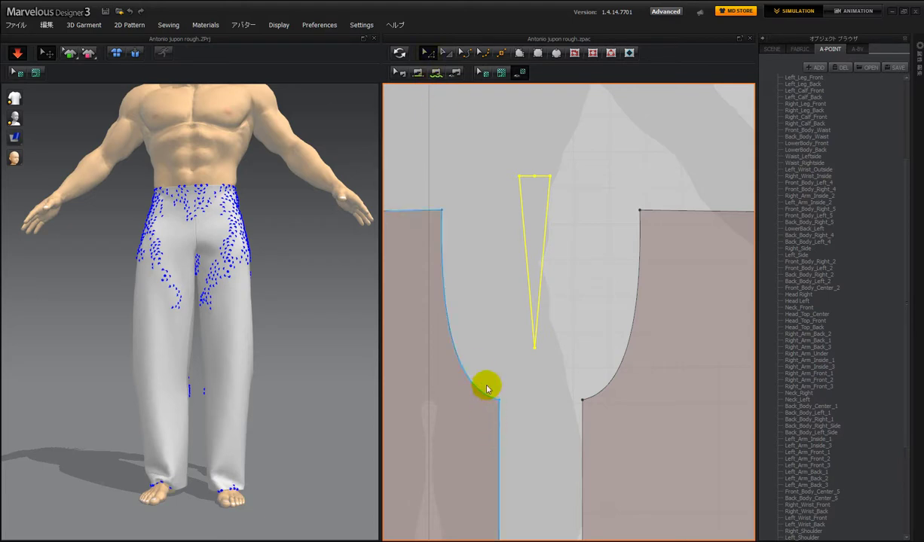
{"action": "left_click_drag", "start_coordinate": [490, 383], "coordinate": [593, 420]}
{"action": "scroll", "coordinate": [572, 416], "scroll_direction": "down", "scroll_amount": 5}
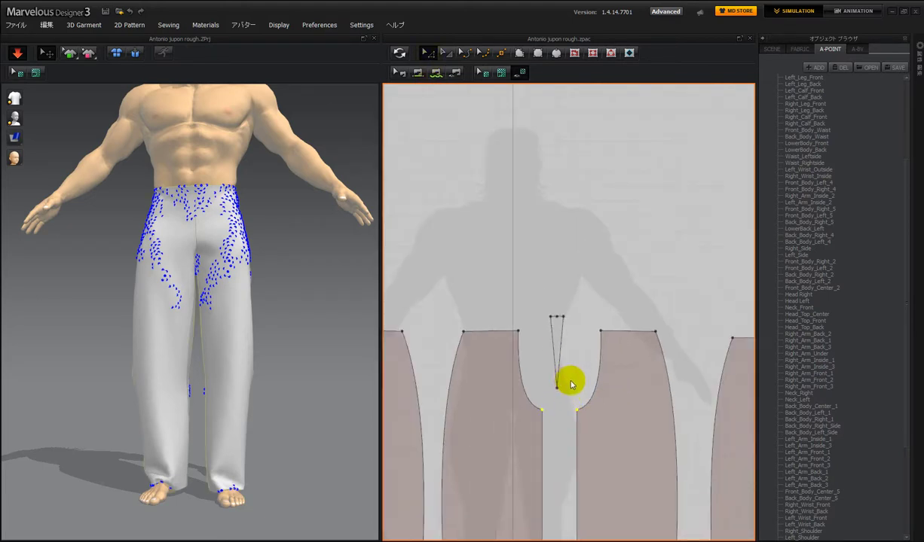
{"action": "scroll", "coordinate": [560, 254], "scroll_direction": "down", "scroll_amount": 4}
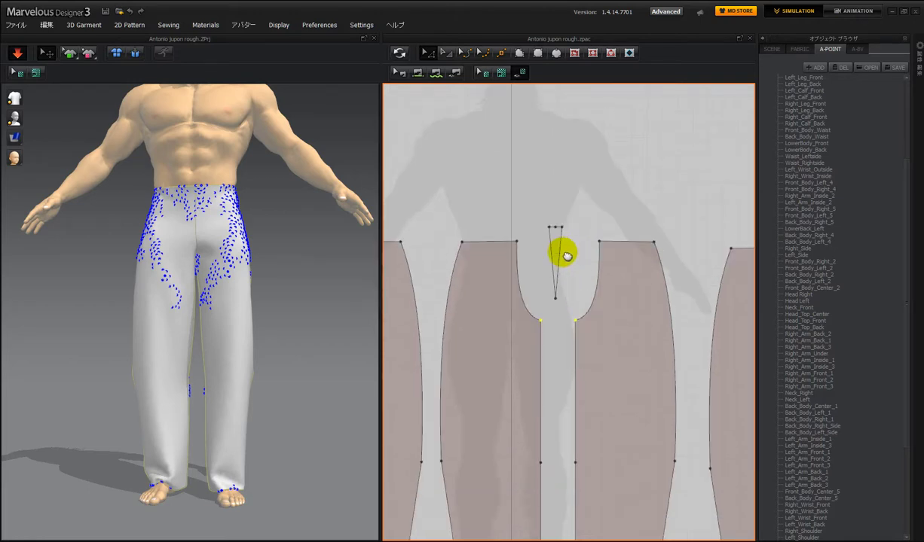
{"action": "scroll", "coordinate": [564, 258], "scroll_direction": "down", "scroll_amount": 3}
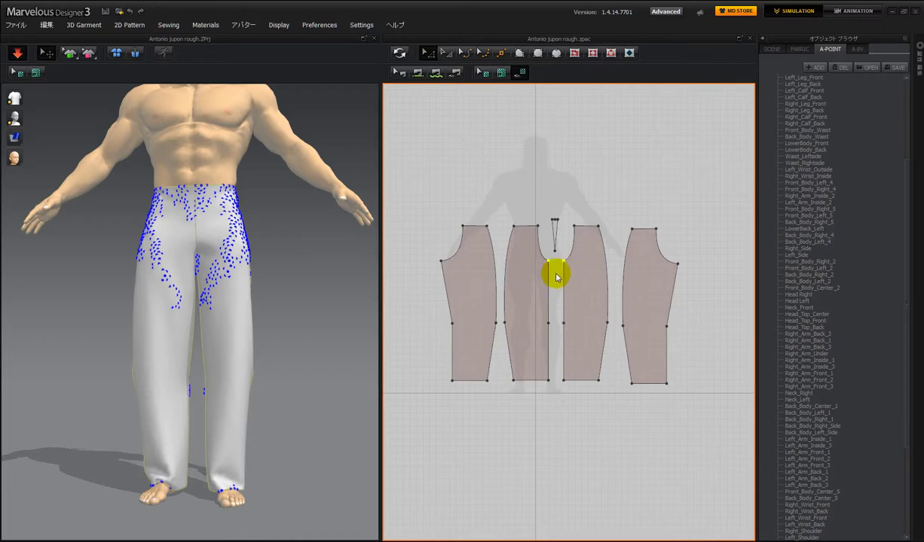
{"action": "scroll", "coordinate": [556, 277], "scroll_direction": "up", "scroll_amount": 3}
{"action": "scroll", "coordinate": [557, 268], "scroll_direction": "down", "scroll_amount": 4}
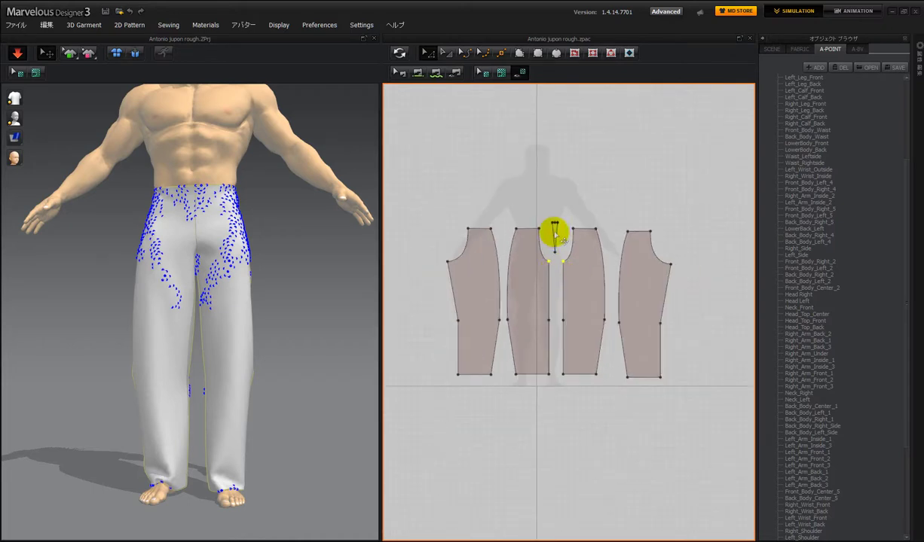
- Copy the whole triangular gusset, and move the original up above the trouser panels
{"action": "left_click", "coordinate": [554, 232]}
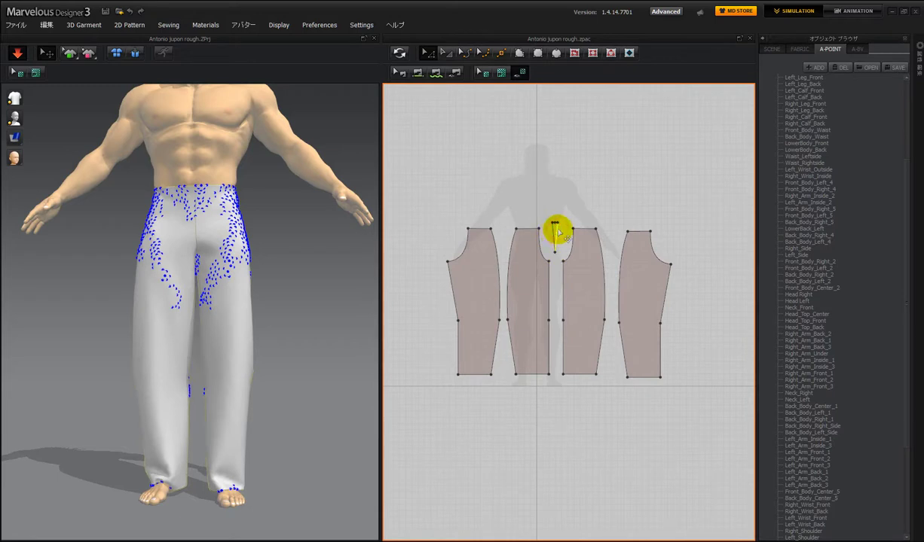
{"action": "scroll", "coordinate": [558, 231], "scroll_direction": "down", "scroll_amount": 2}
{"action": "scroll", "coordinate": [562, 232], "scroll_direction": "up", "scroll_amount": 6}
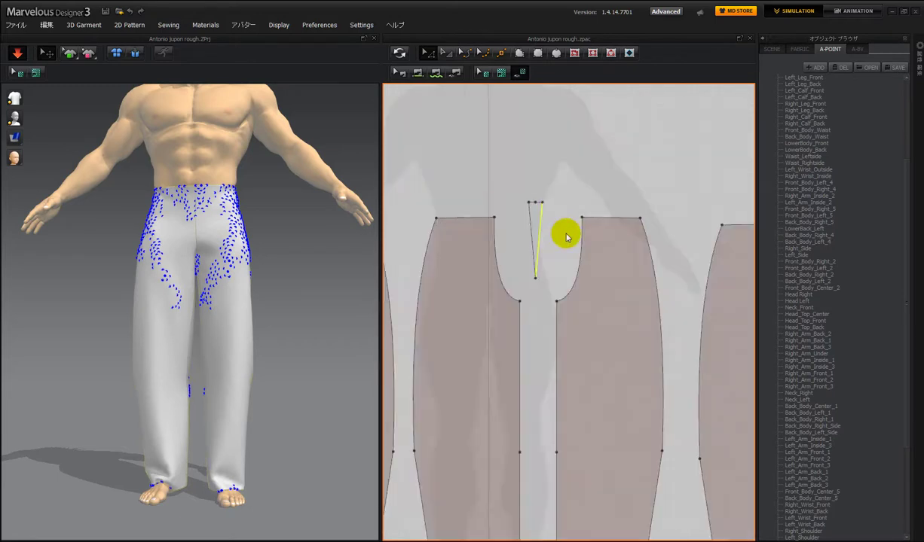
{"action": "left_click", "coordinate": [525, 212]}
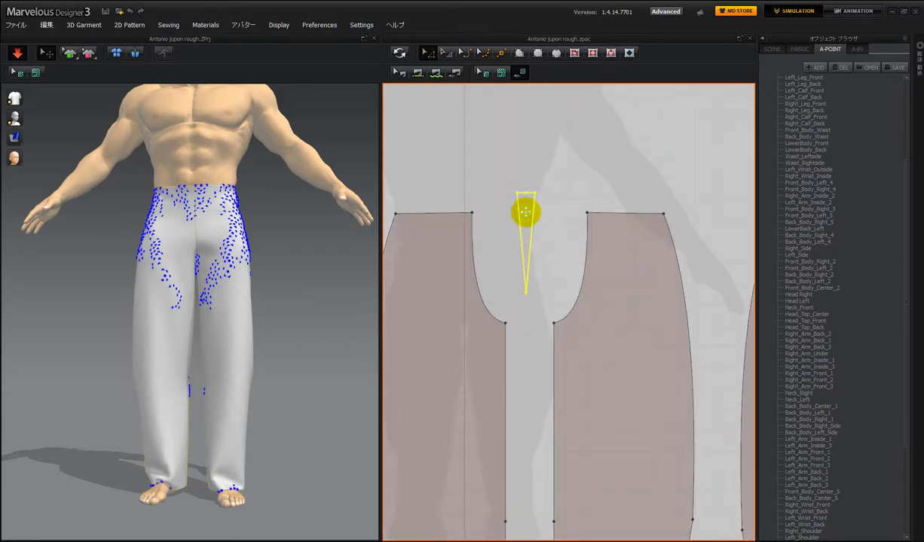
{"action": "right_click", "coordinate": [526, 214]}
{"action": "left_click", "coordinate": [541, 233]}
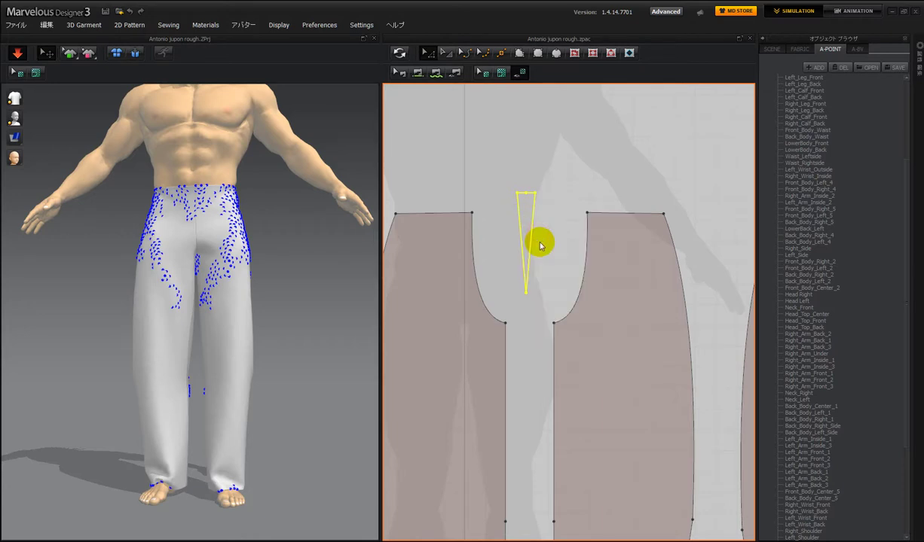
{"action": "scroll", "coordinate": [540, 241], "scroll_direction": "down", "scroll_amount": 2}
{"action": "scroll", "coordinate": [540, 243], "scroll_direction": "down", "scroll_amount": 3}
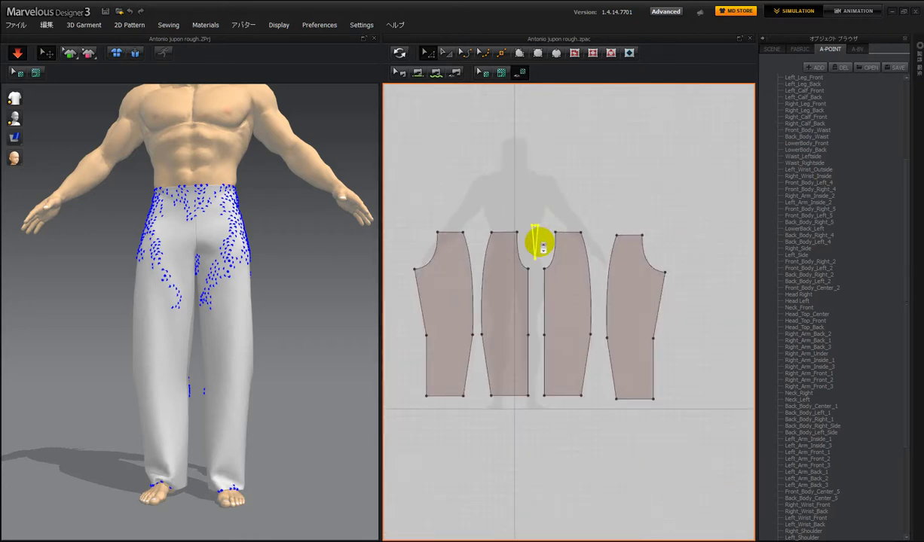
{"action": "left_click_drag", "start_coordinate": [534, 230], "coordinate": [537, 190]}
- Paste a mirrored copy of the triangular gusset beside the original, above the front panels
{"action": "right_click", "coordinate": [482, 190]}
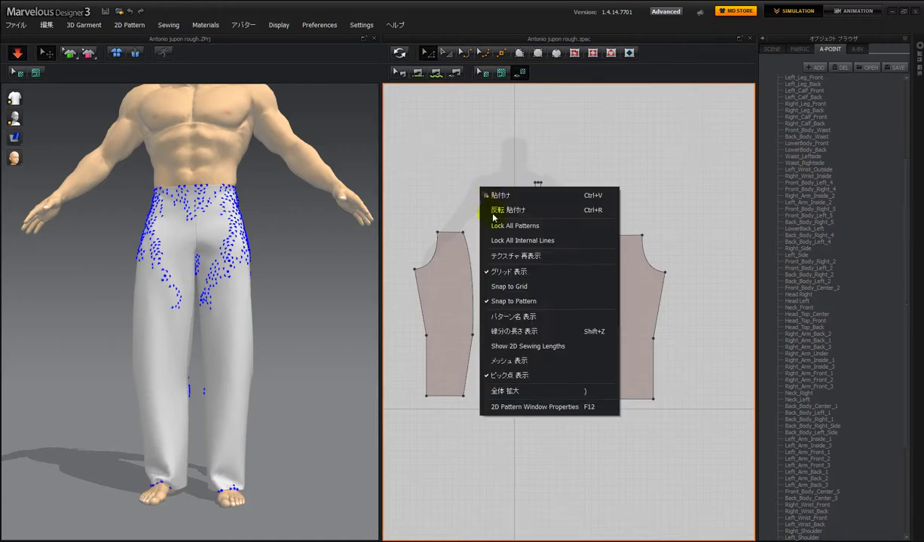
{"action": "left_click", "coordinate": [478, 189]}
{"action": "left_click", "coordinate": [504, 209]}
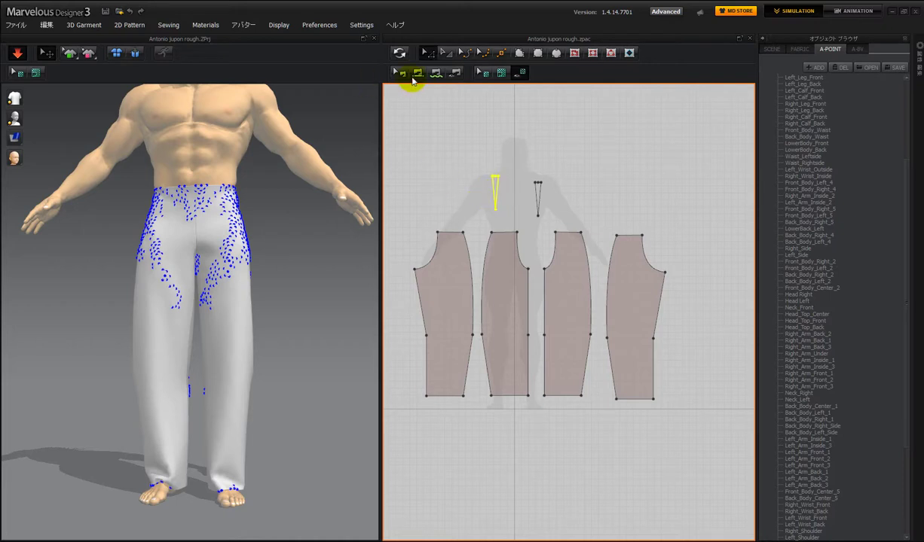
- Sew the crotch curves of the two back panels to the long edges of the mirrored gusset with segment sewing
{"action": "left_click", "coordinate": [397, 74]}
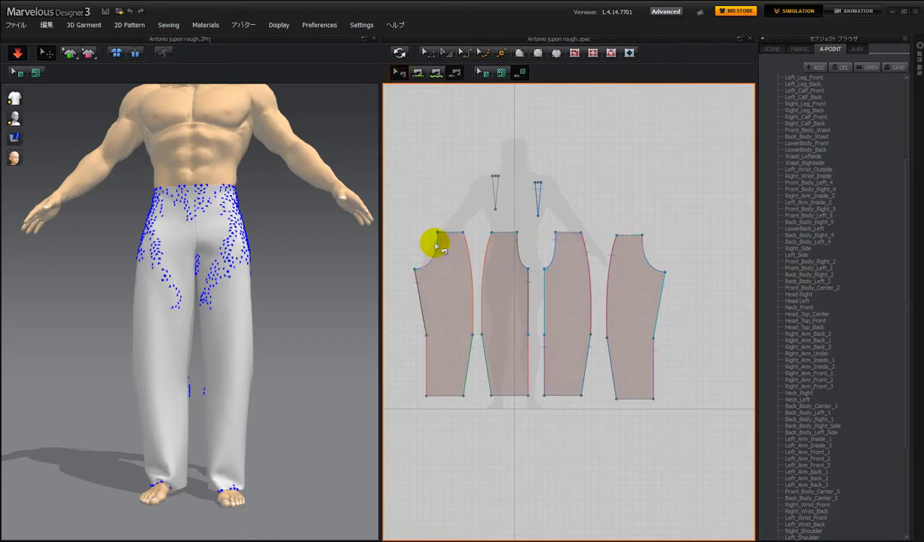
{"action": "left_click", "coordinate": [414, 73]}
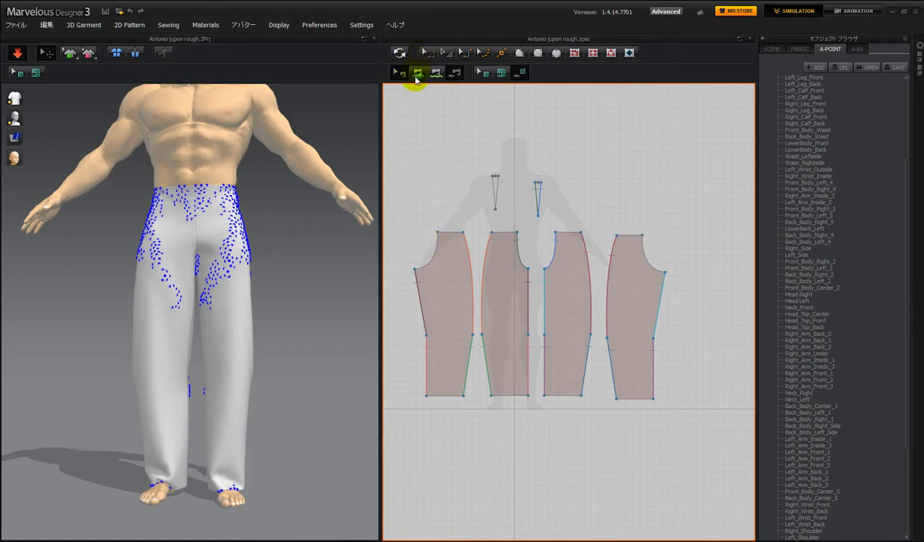
{"action": "left_click", "coordinate": [437, 242]}
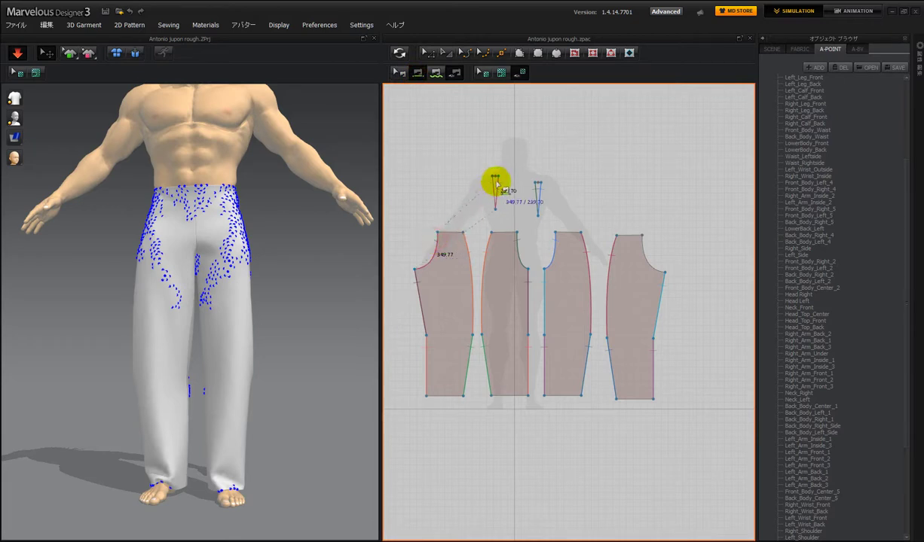
{"action": "left_click", "coordinate": [495, 185]}
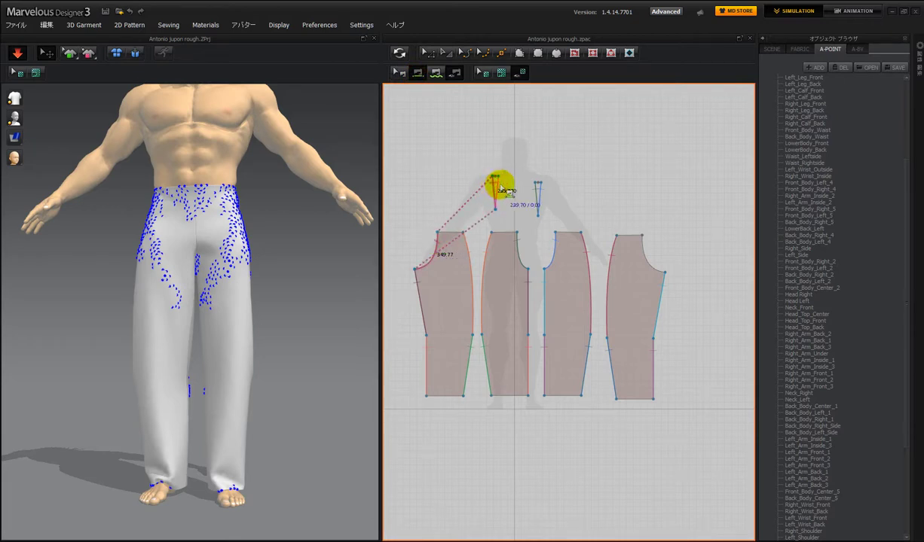
{"action": "left_click", "coordinate": [642, 246]}
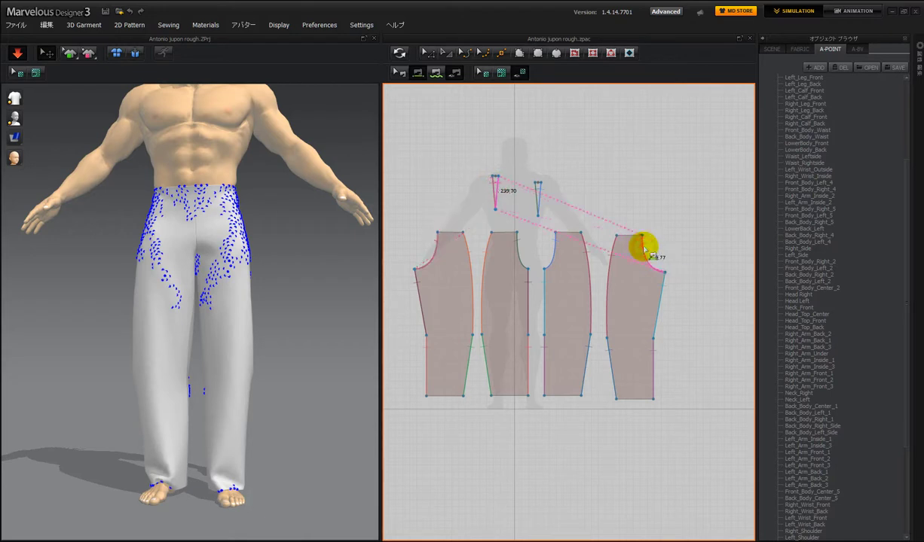
- Select the crotch points and inner hem corners of all four trouser panels and move them down together slightly
{"action": "left_click", "coordinate": [424, 53]}
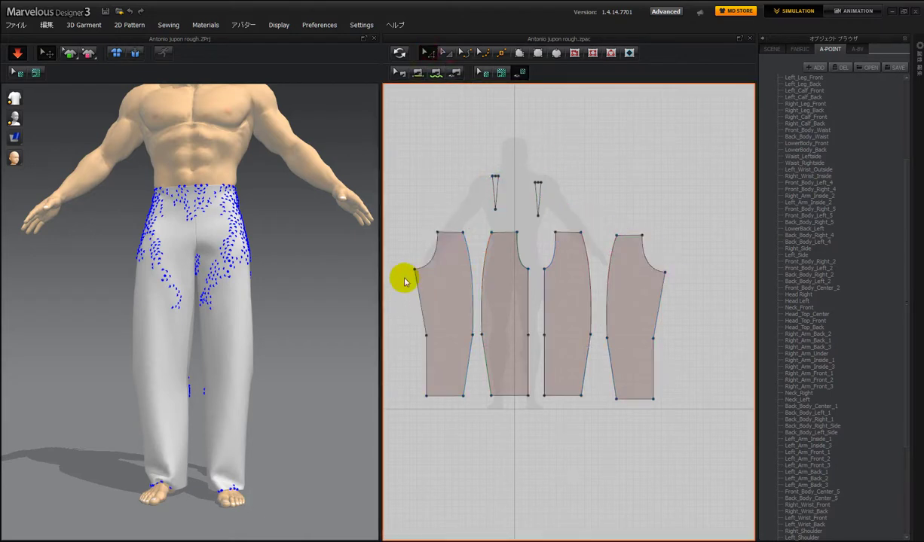
{"action": "left_click_drag", "start_coordinate": [405, 277], "coordinate": [694, 255]}
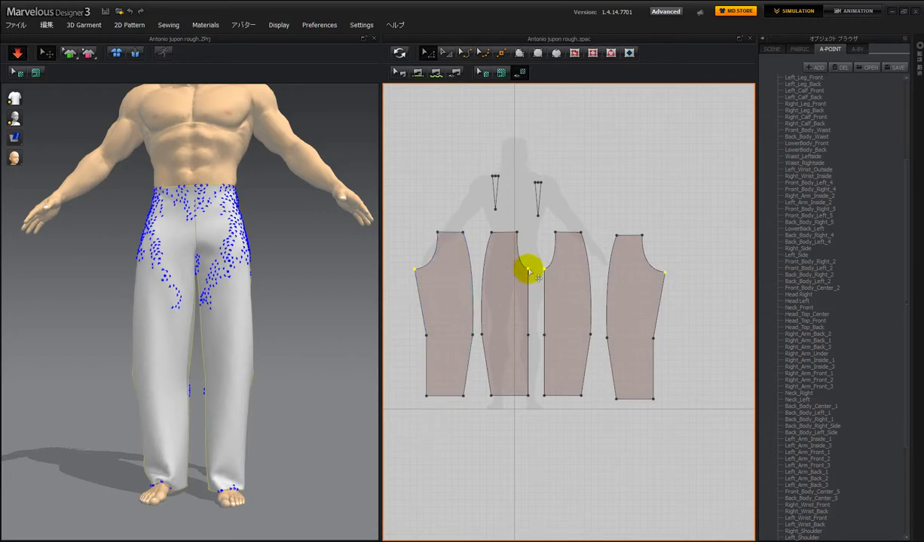
{"action": "left_click", "coordinate": [426, 397]}
{"action": "left_click_drag", "start_coordinate": [526, 406], "coordinate": [557, 387]}
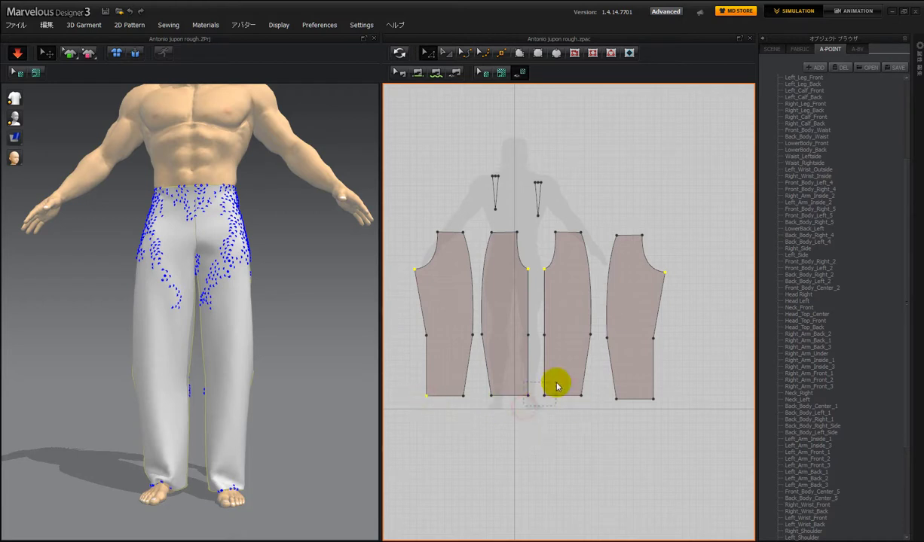
{"action": "left_click", "coordinate": [653, 400], "text": "shift"}
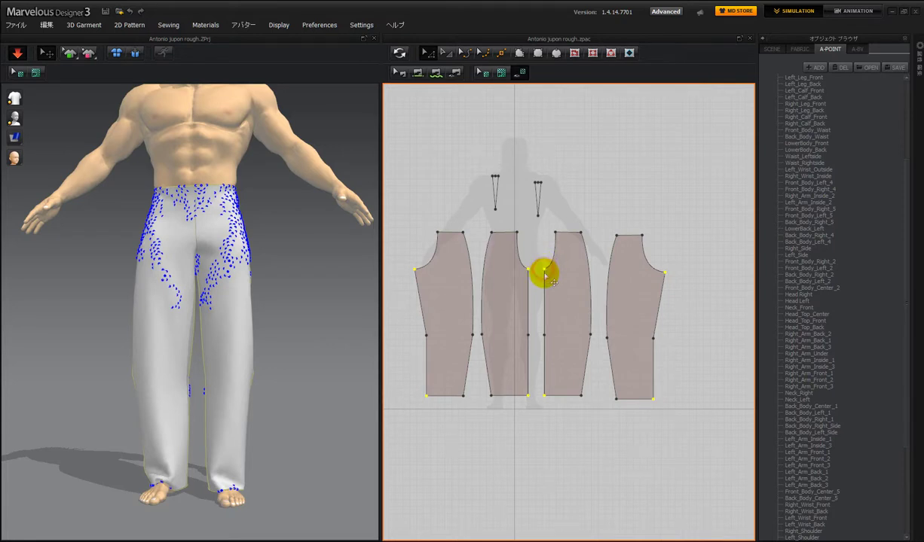
{"action": "left_click_drag", "start_coordinate": [546, 271], "coordinate": [545, 279]}
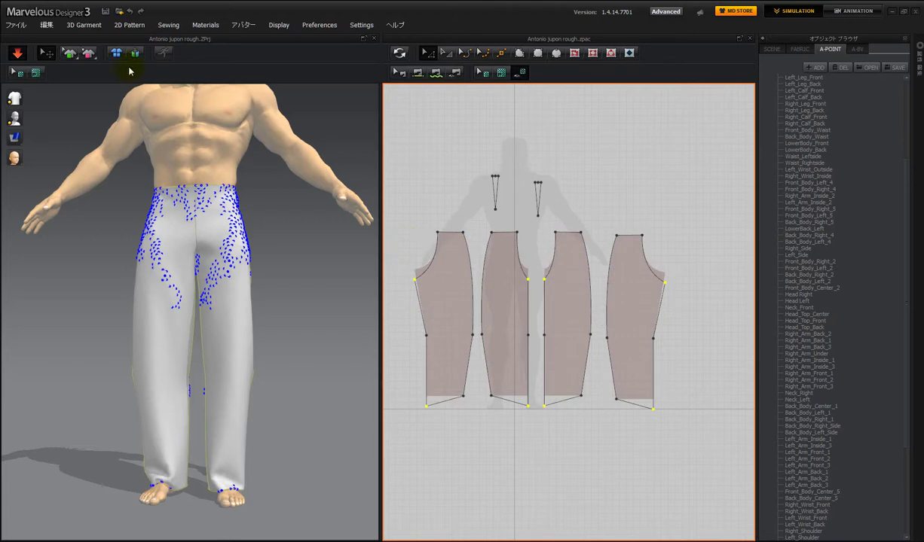
- Synchronize the edited patterns with the 3D garment and run the simulation
{"action": "left_click", "coordinate": [195, 164]}
{"action": "key", "text": "space"}
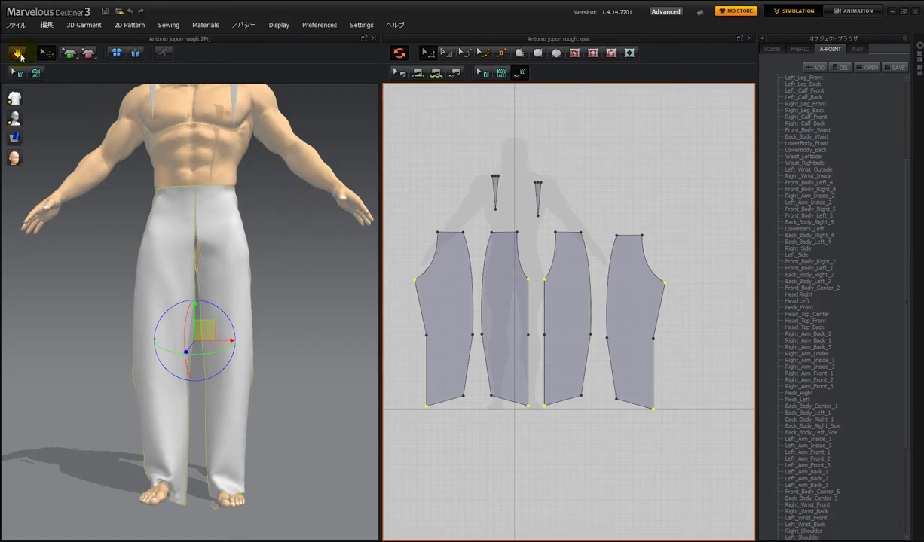
{"action": "left_click", "coordinate": [19, 55]}
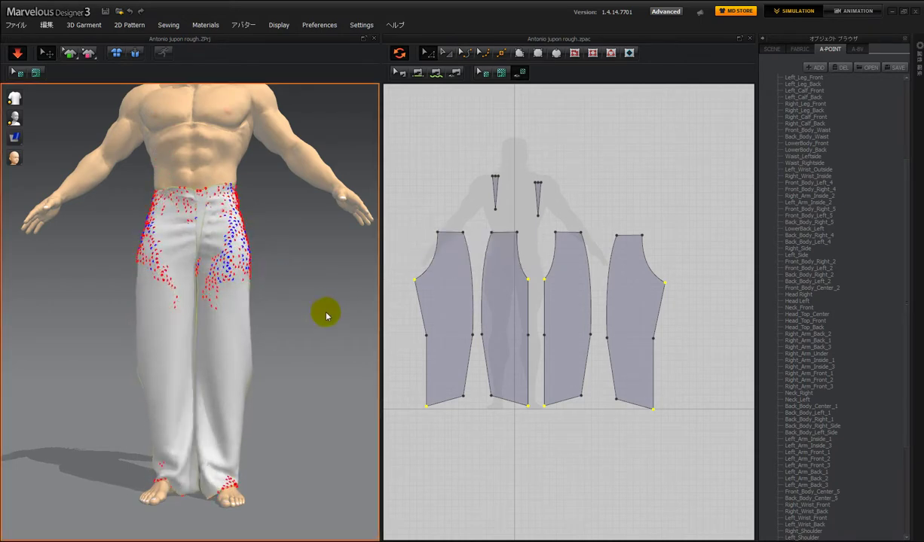
- Tug the gusset and both back panels outward on the simulated 3D trousers to settle the back waist around the gusset
{"action": "right_click_drag", "start_coordinate": [320, 323], "coordinate": [99, 334]}
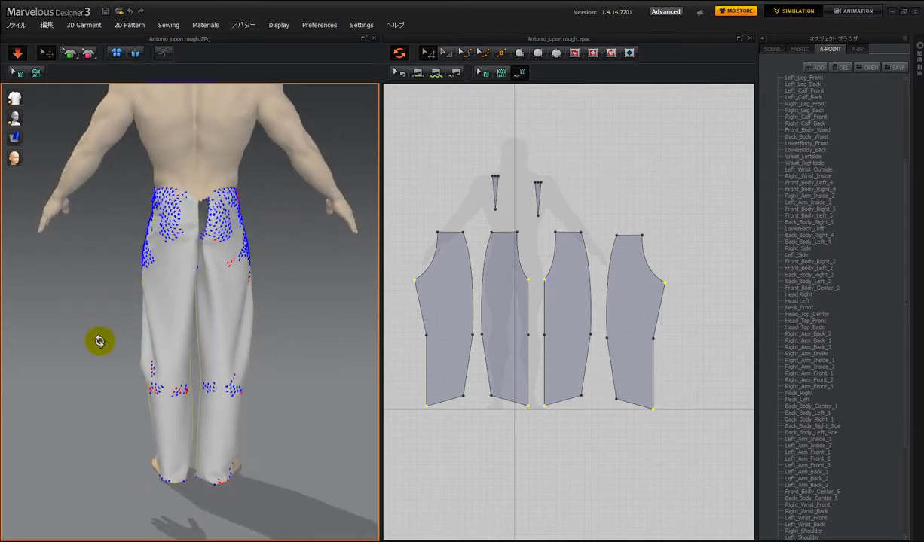
{"action": "left_click", "coordinate": [214, 215]}
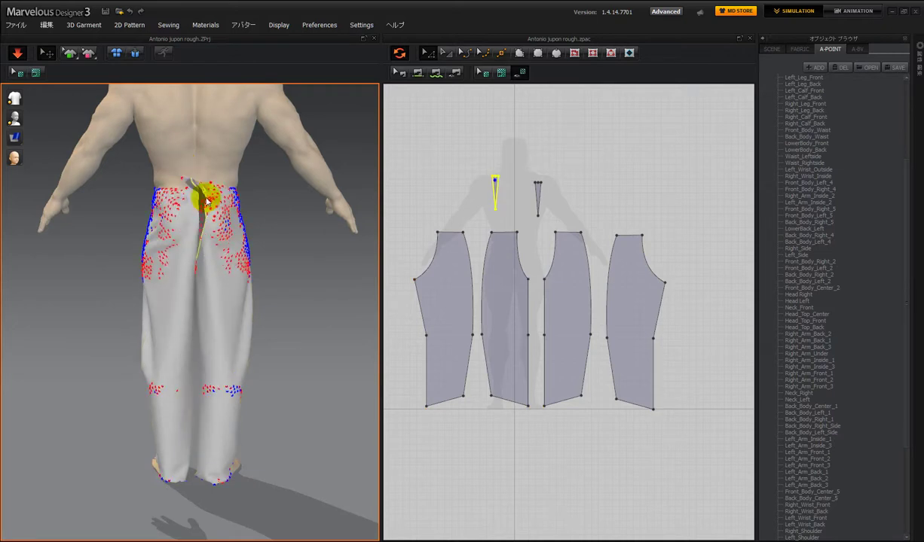
{"action": "left_click_drag", "start_coordinate": [184, 207], "coordinate": [135, 174]}
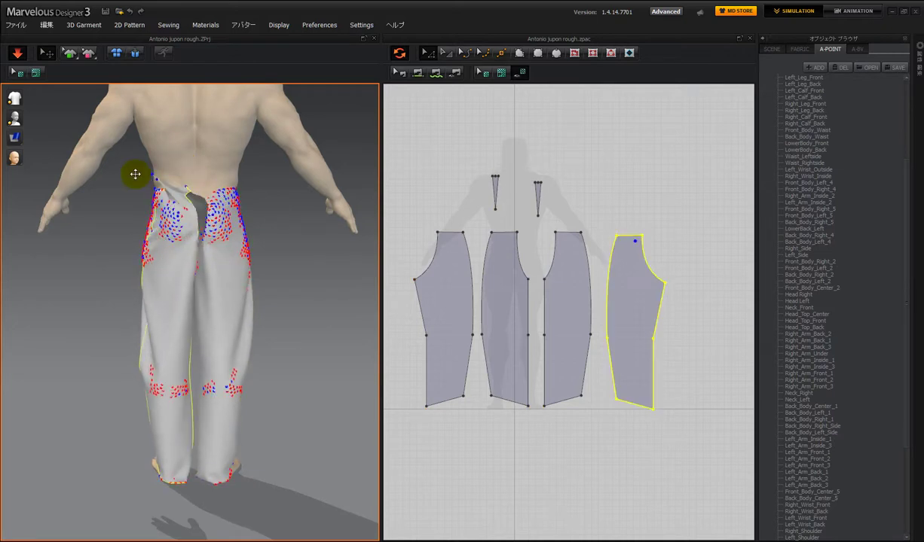
{"action": "left_click", "coordinate": [235, 198]}
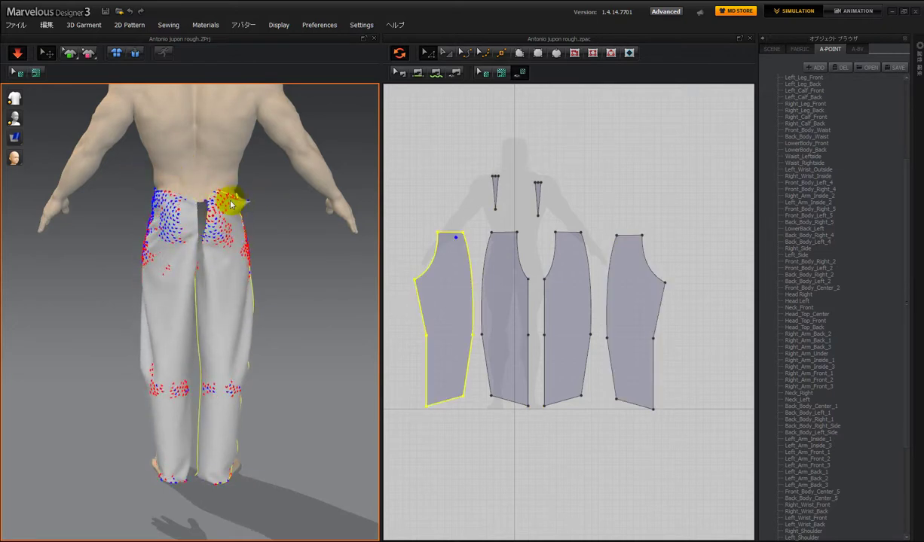
{"action": "left_click_drag", "start_coordinate": [299, 215], "coordinate": [226, 220]}
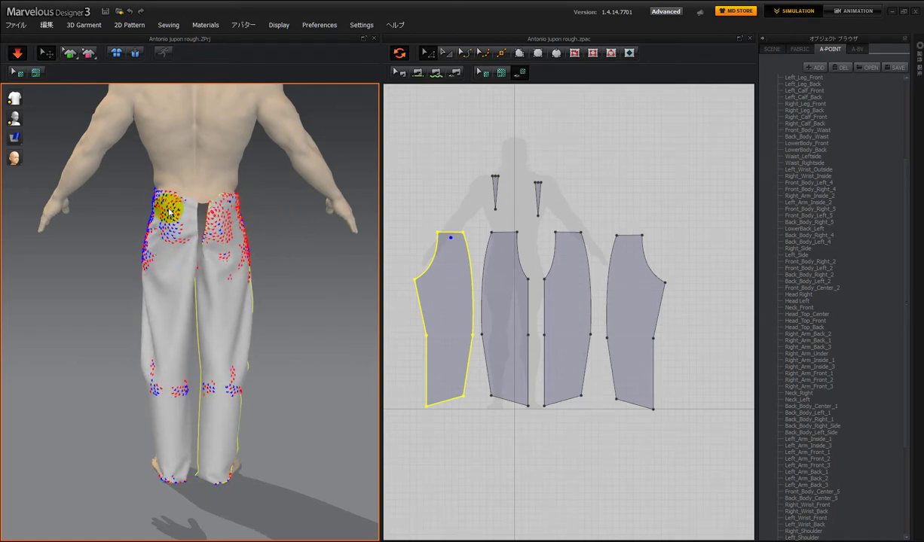
{"action": "left_click_drag", "start_coordinate": [121, 208], "coordinate": [110, 208]}
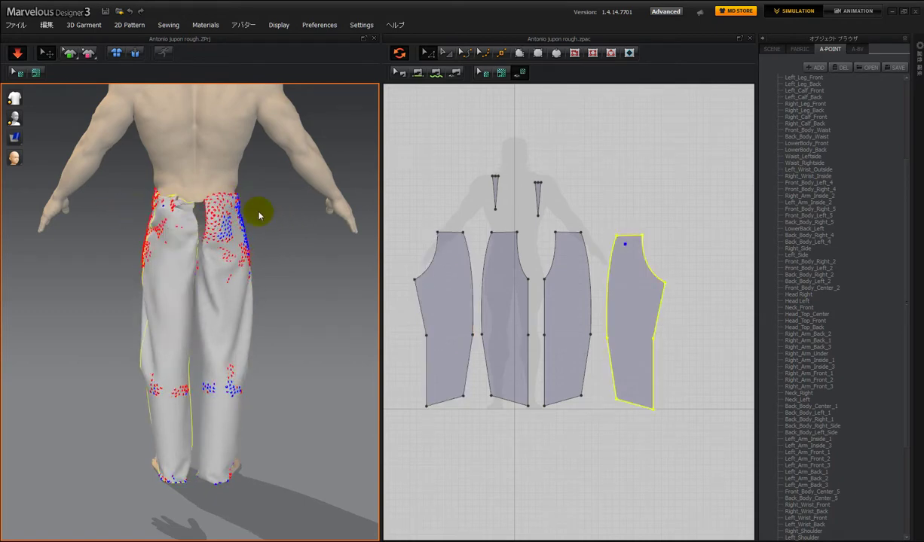
- Pull the front of the trousers away from the avatar's waist in 3D to smooth the cloth around the front gusset
{"action": "right_click_drag", "start_coordinate": [259, 216], "coordinate": [397, 220]}
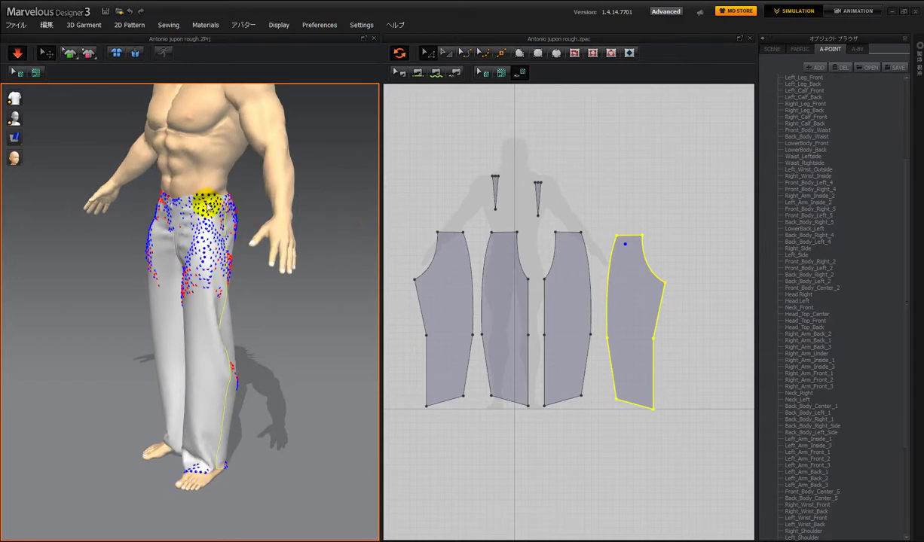
{"action": "left_click", "coordinate": [206, 203]}
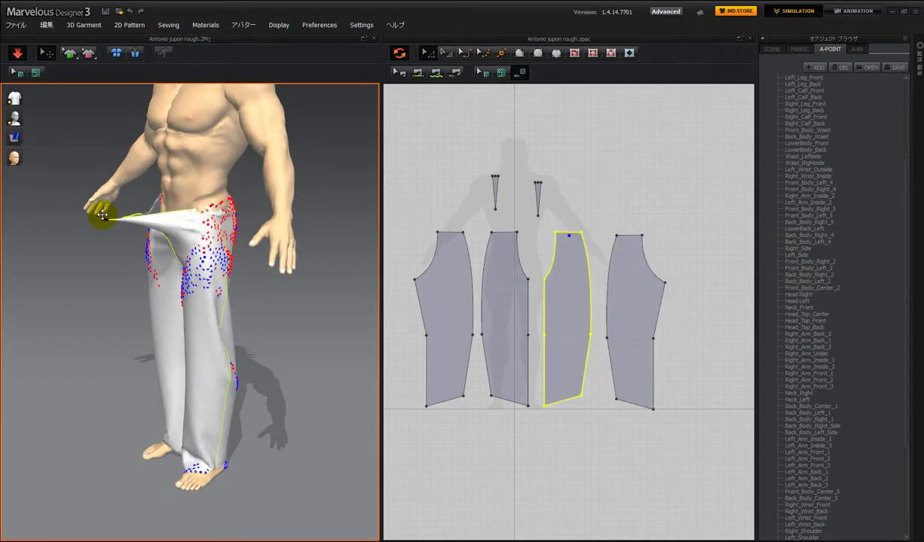
{"action": "left_click_drag", "start_coordinate": [106, 211], "coordinate": [131, 203]}
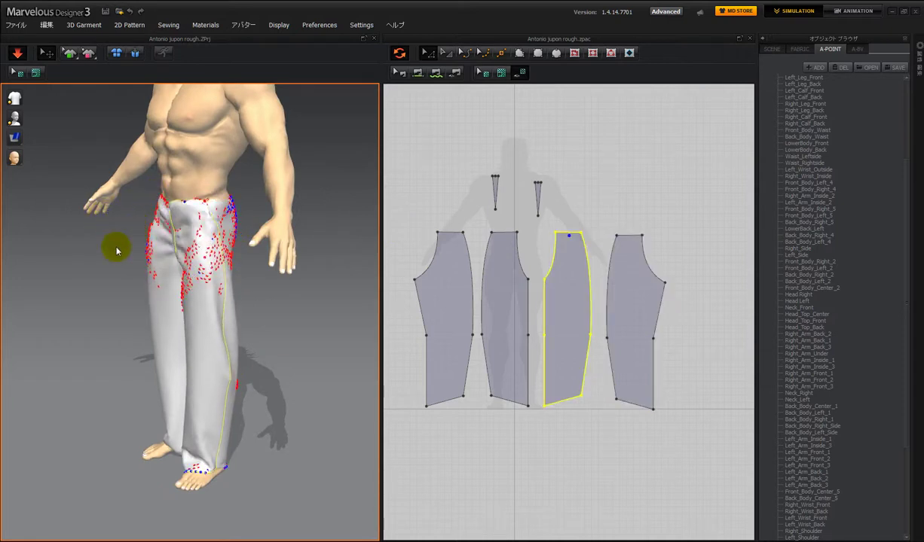
{"action": "right_click_drag", "start_coordinate": [117, 251], "coordinate": [168, 231]}
{"action": "left_click_drag", "start_coordinate": [140, 202], "coordinate": [105, 202]}
- Lengthen both gussets by moving their top points upward, extending the back gusset further than the front one, and synchronize the garment
{"action": "left_click_drag", "start_coordinate": [477, 156], "coordinate": [536, 165]}
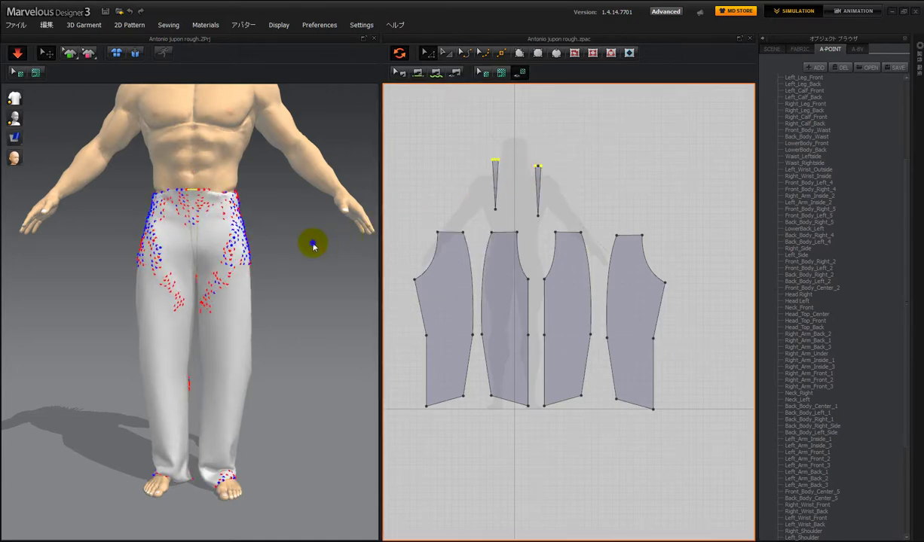
{"action": "right_click_drag", "start_coordinate": [313, 244], "coordinate": [100, 238]}
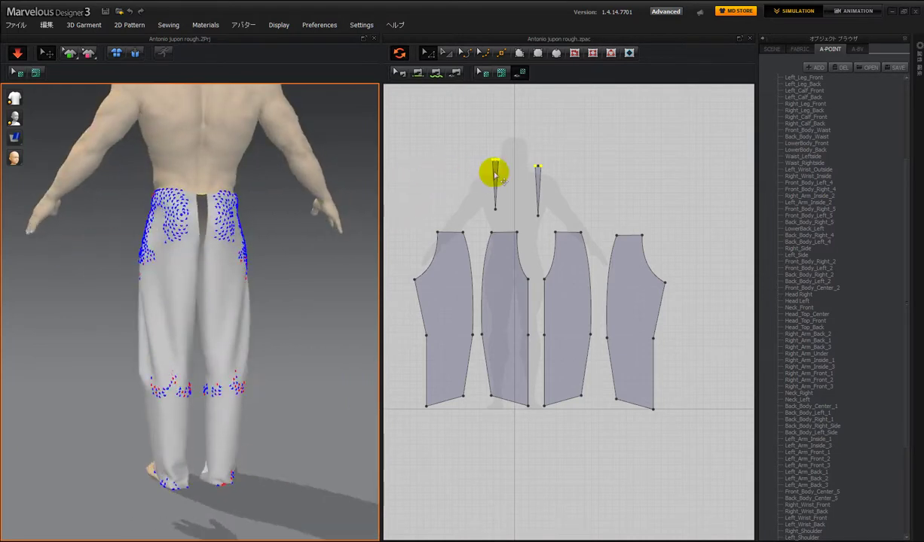
{"action": "left_click", "coordinate": [464, 165]}
{"action": "left_click_drag", "start_coordinate": [473, 150], "coordinate": [495, 151]}
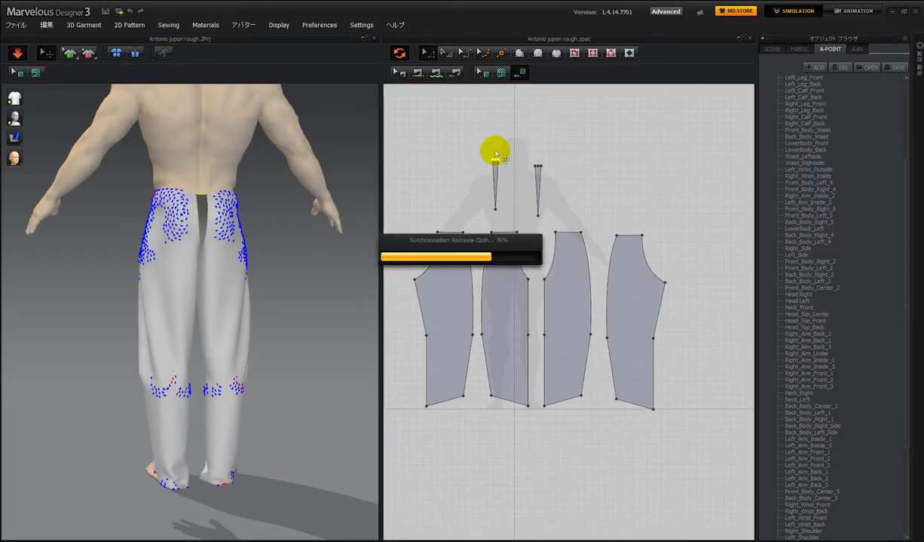
{"action": "right_click_drag", "start_coordinate": [302, 260], "coordinate": [282, 267]}
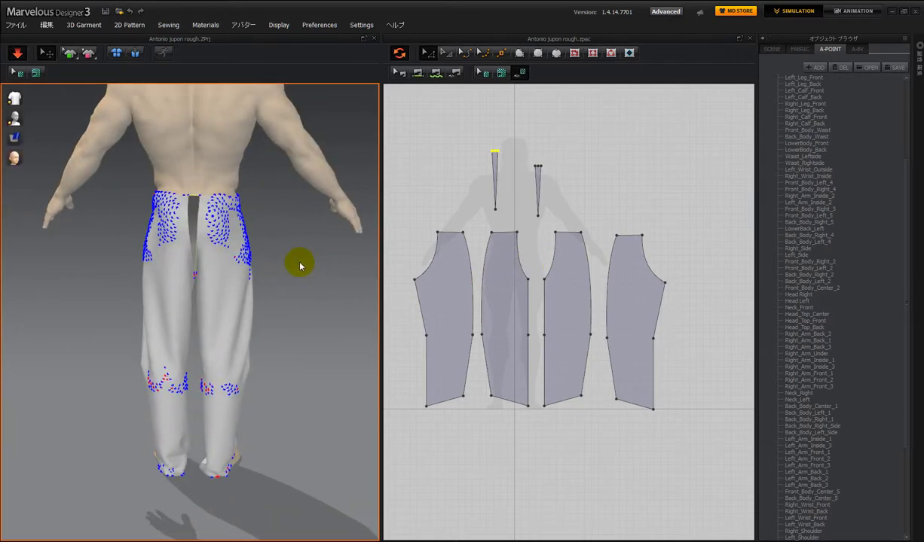
- Delete the two seams joining the back gusset's long edges to the back panels and stop the simulation
{"action": "left_click", "coordinate": [495, 163]}
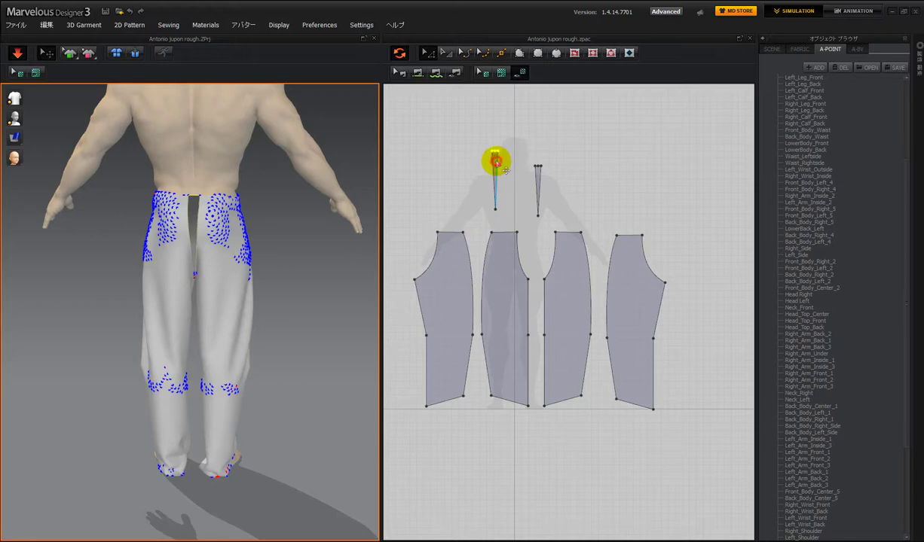
{"action": "left_click", "coordinate": [397, 71]}
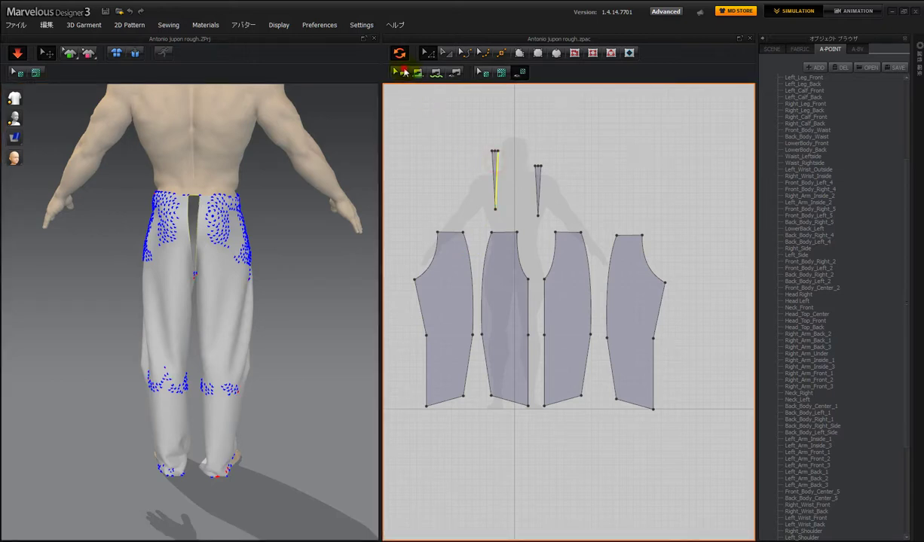
{"action": "left_click", "coordinate": [491, 164]}
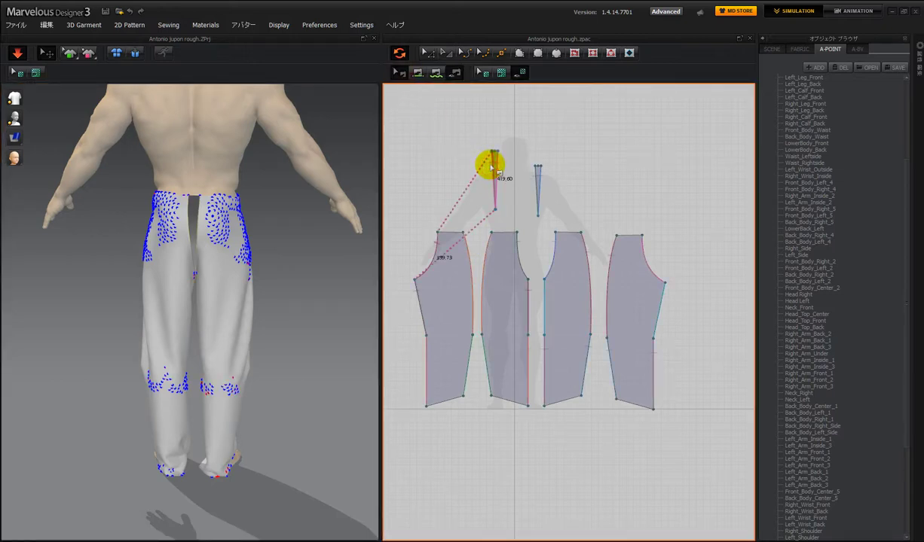
{"action": "key", "text": "Delete"}
{"action": "left_click", "coordinate": [497, 164]}
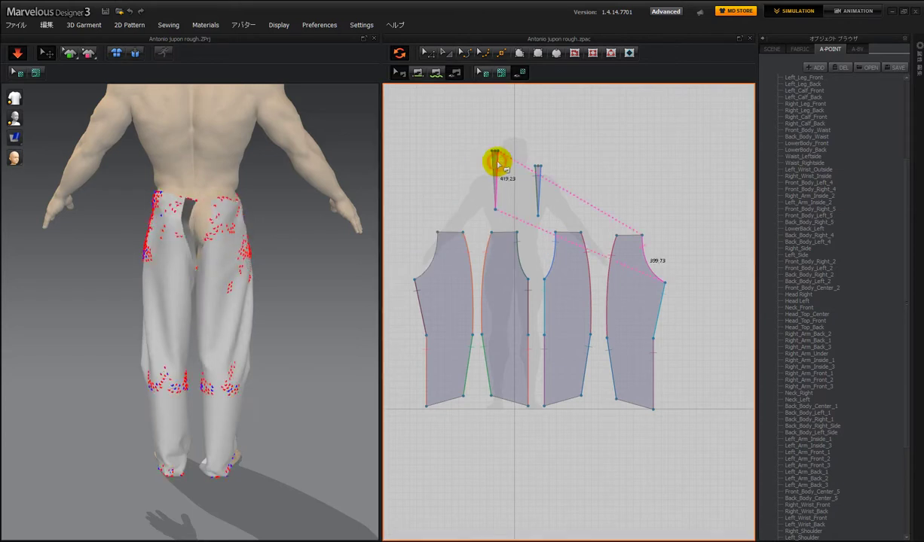
{"action": "left_click", "coordinate": [160, 157]}
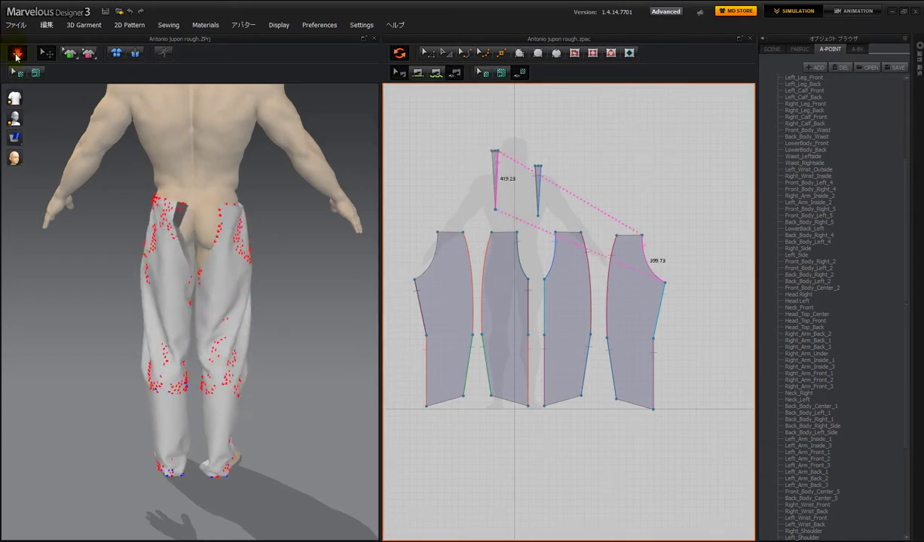
{"action": "left_click", "coordinate": [17, 56]}
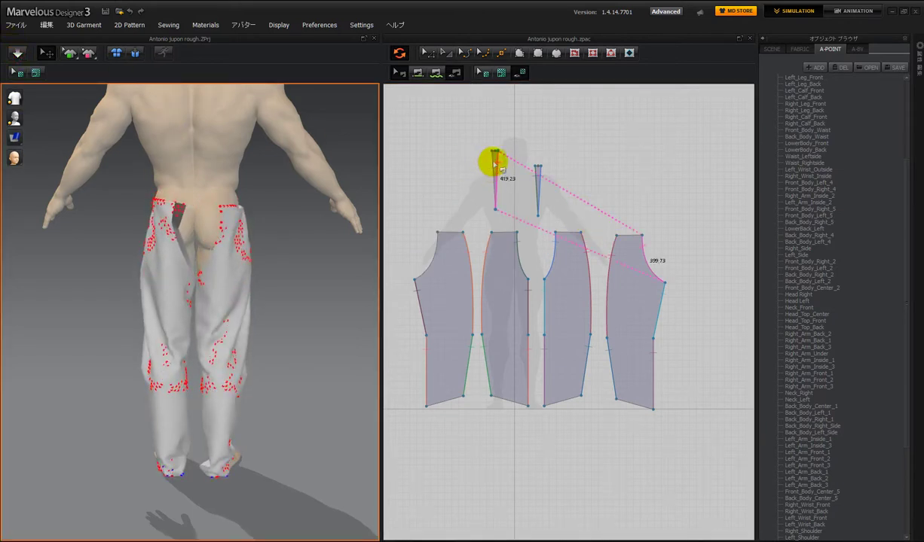
{"action": "key", "text": "Delete"}
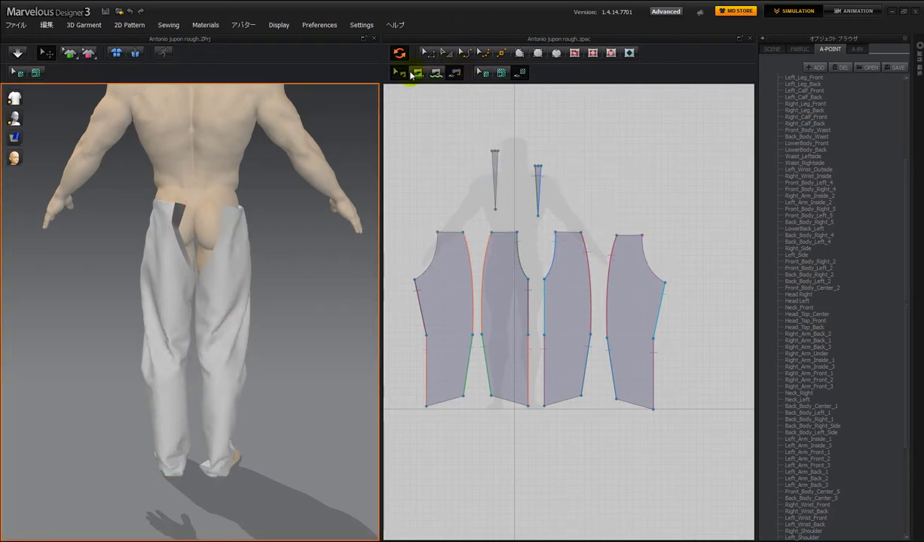
- Sew the back gusset's long edges to the opposite back panels' crotch curves with segment sewing, swapping the former pairing
{"action": "left_click", "coordinate": [412, 74]}
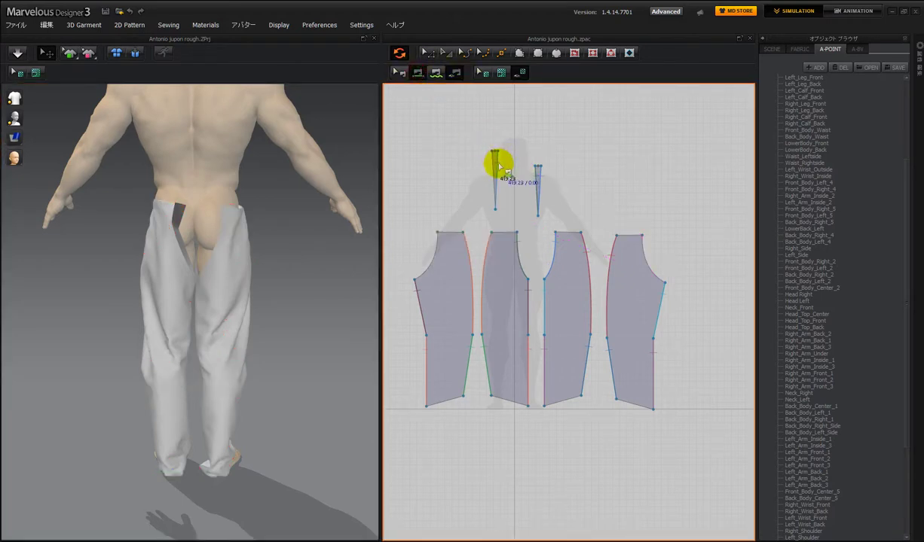
{"action": "left_click", "coordinate": [497, 164]}
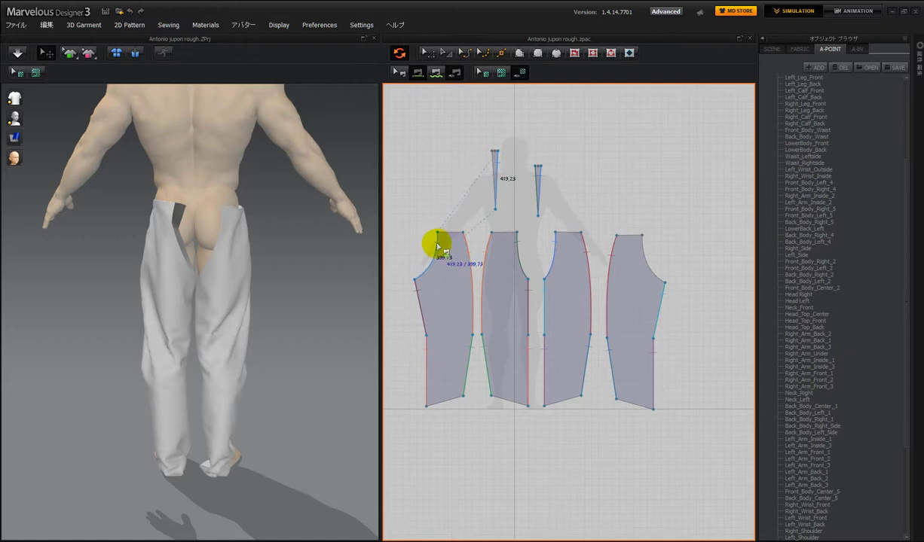
{"action": "left_click", "coordinate": [438, 246]}
{"action": "left_click", "coordinate": [493, 159]}
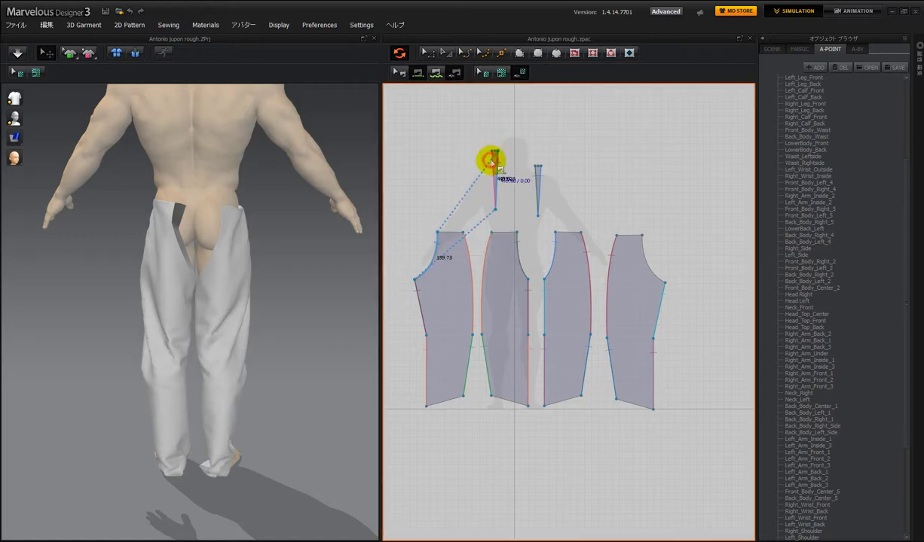
{"action": "left_click", "coordinate": [645, 249]}
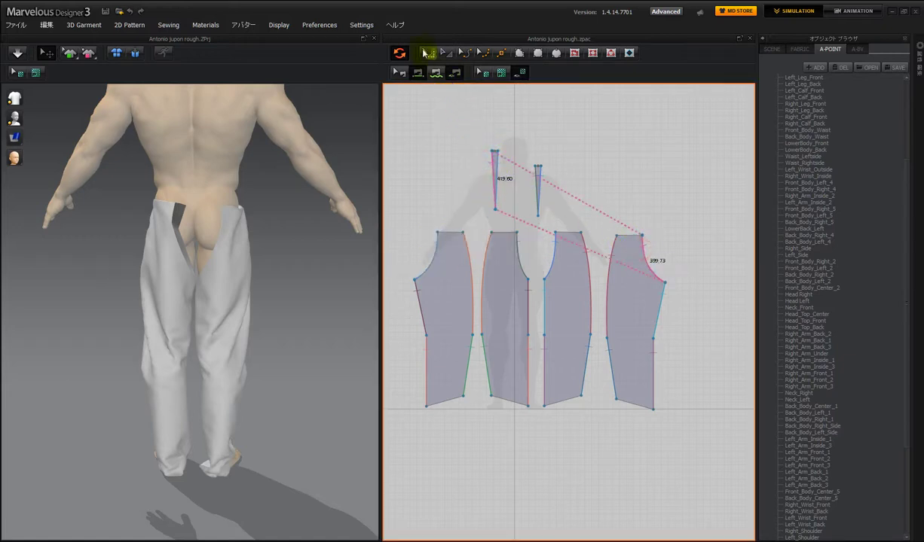
- Run the simulation and tug the back waist in 3D to settle the resewn gusset
{"action": "left_click", "coordinate": [20, 56]}
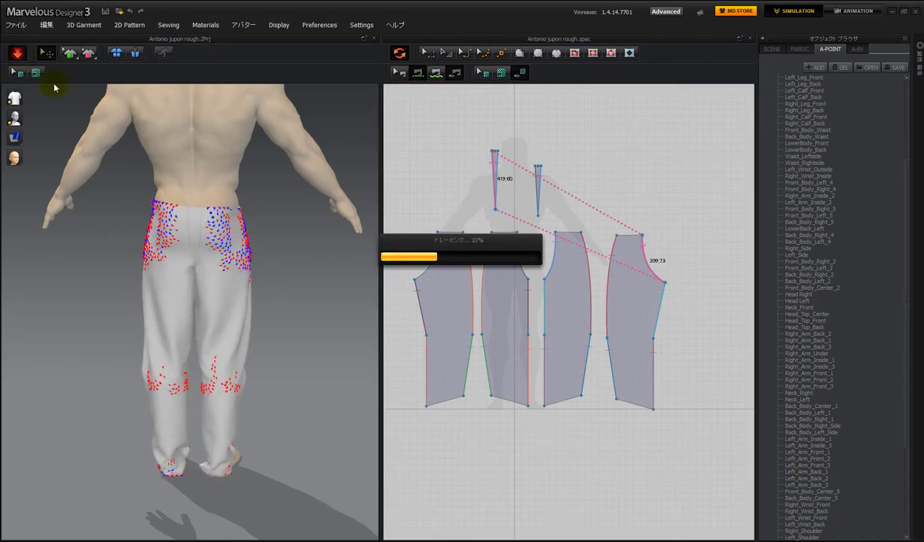
{"action": "left_click_drag", "start_coordinate": [213, 214], "coordinate": [111, 147]}
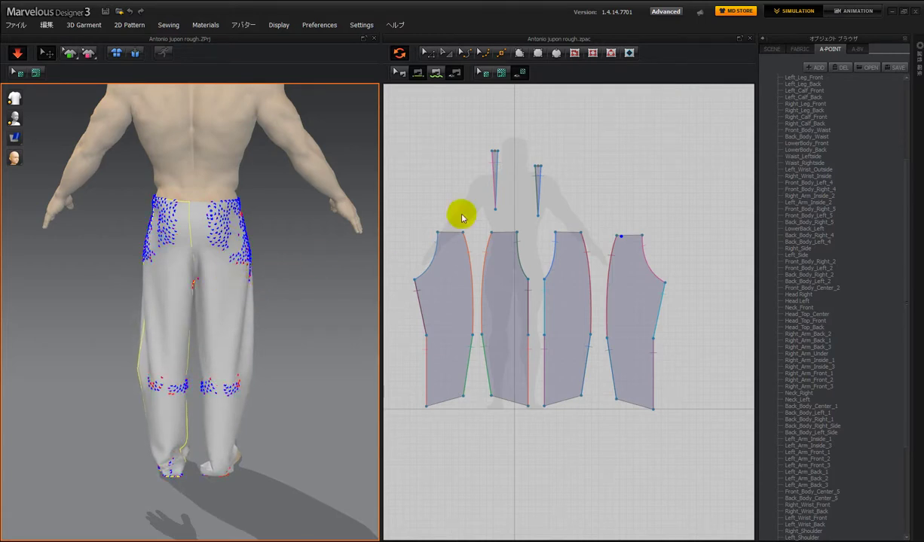
- Shorten both gussets slightly by moving their top points down together in the 2D pattern
{"action": "left_click", "coordinate": [468, 137]}
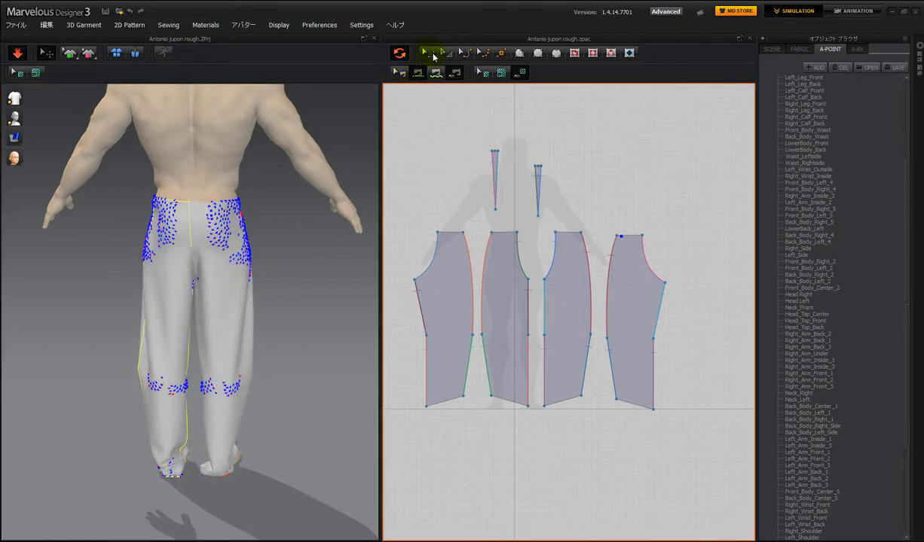
{"action": "left_click", "coordinate": [427, 53]}
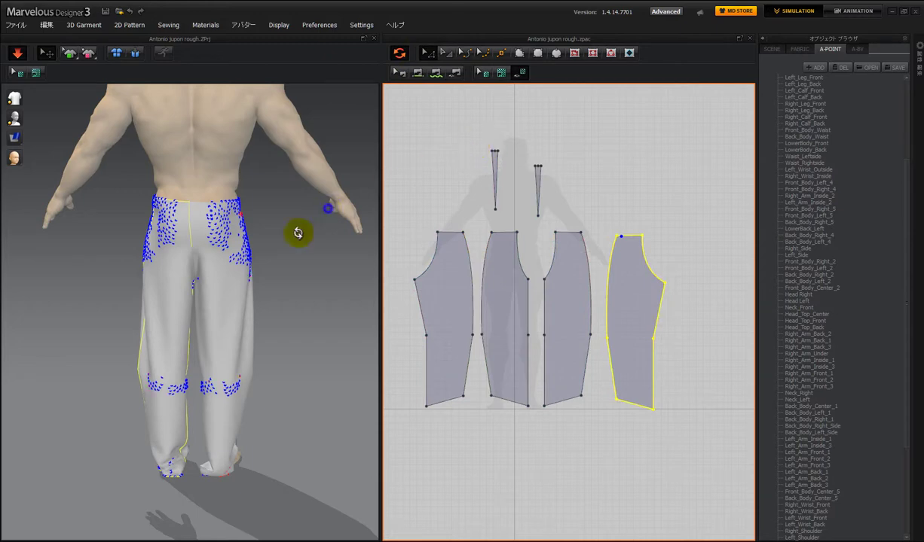
{"action": "right_click_drag", "start_coordinate": [297, 230], "coordinate": [51, 193]}
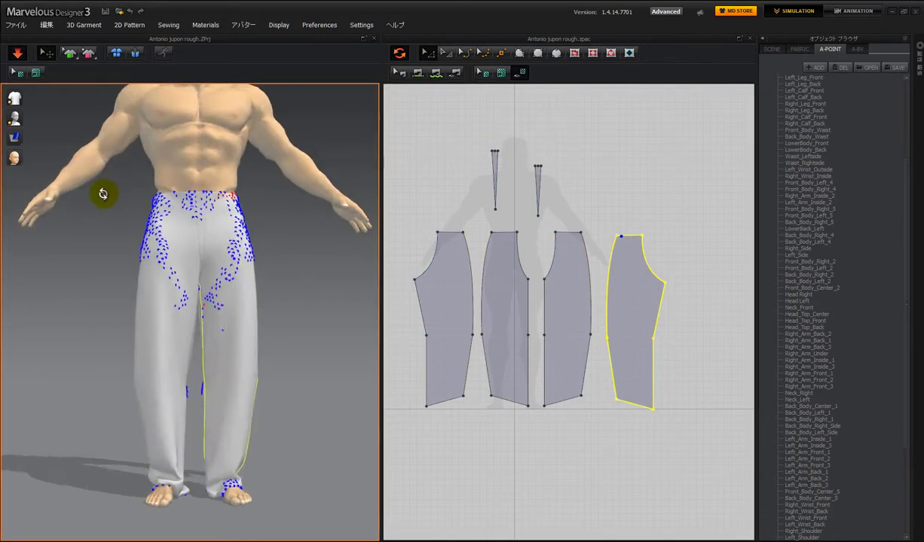
{"action": "left_click_drag", "start_coordinate": [461, 136], "coordinate": [541, 174]}
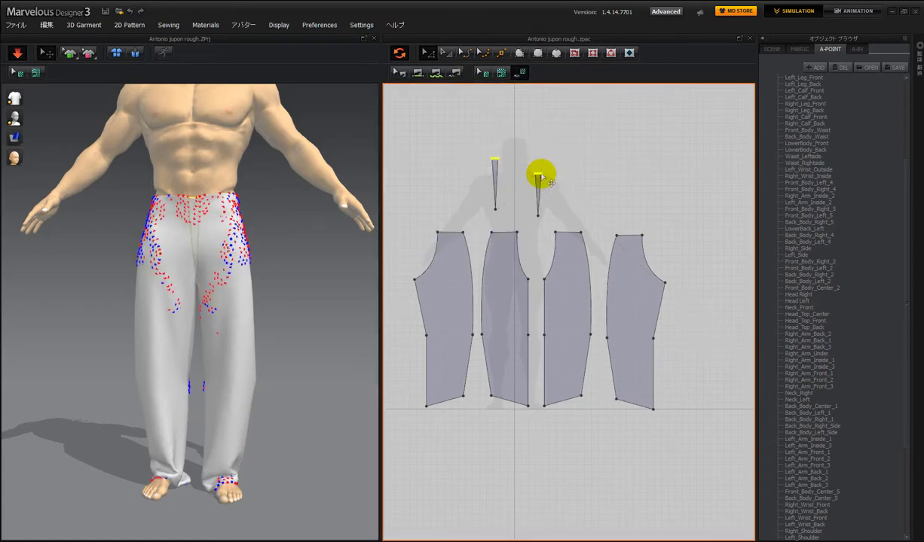
{"action": "mouse_move", "coordinate": [324, 291]}
{"action": "right_mouse_down"}
{"action": "mouse_move", "coordinate": [264, 291]}
{"action": "mouse_move", "coordinate": [305, 274]}
{"action": "mouse_move", "coordinate": [311, 283]}
{"action": "right_mouse_up"}
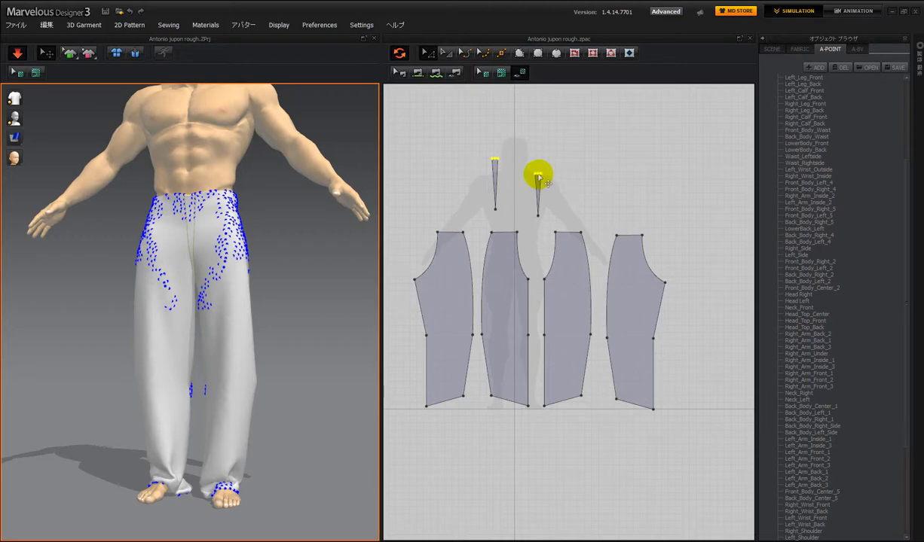
- Select the crotch-side waist corners of all four trouser panels and move them up together to raise the waist at the centre seams
{"action": "left_click", "coordinate": [437, 235]}
{"action": "left_click", "coordinate": [517, 234], "text": "shift"}
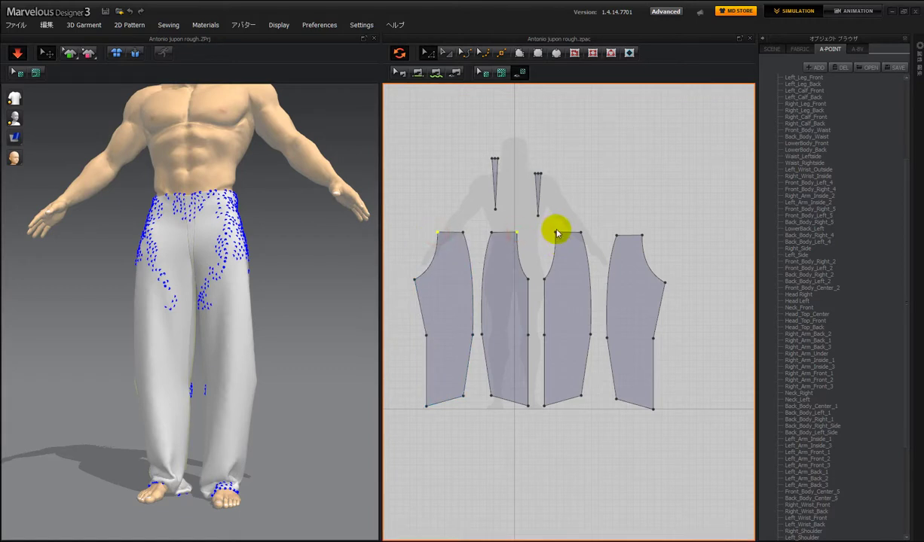
{"action": "left_click", "coordinate": [555, 234], "text": "shift"}
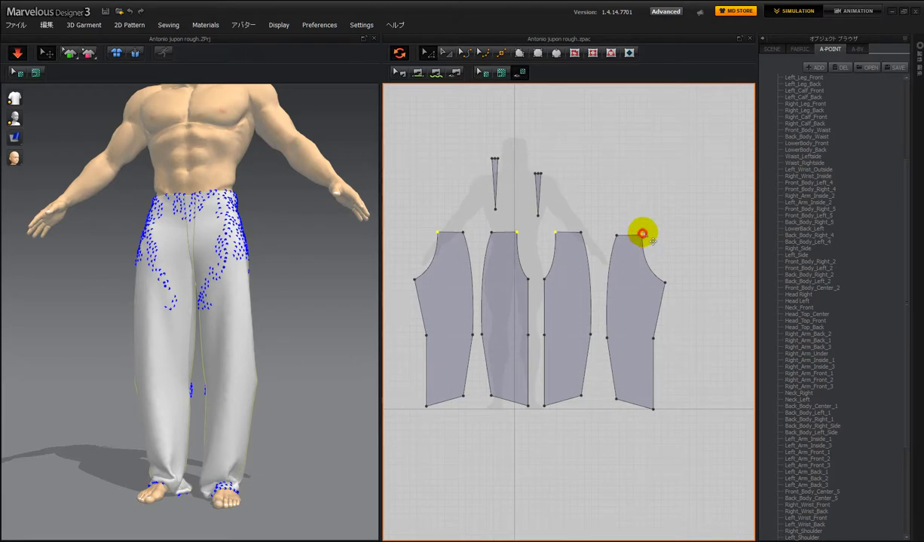
{"action": "left_click_drag", "start_coordinate": [642, 234], "coordinate": [641, 217], "text": "shift"}
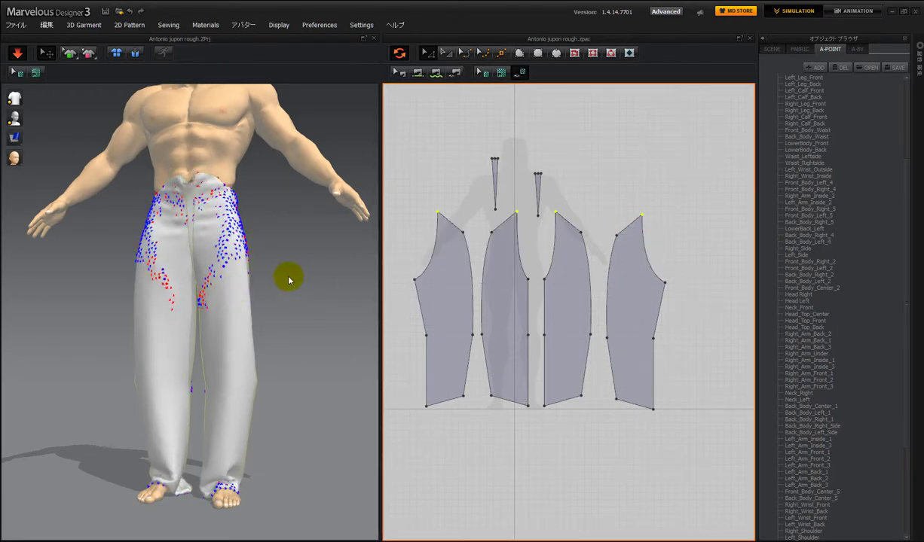
- Lower both gussets' top points together slightly in the 2D pattern and tug the front waist in 3D to settle the fabric
{"action": "left_click", "coordinate": [483, 147]}
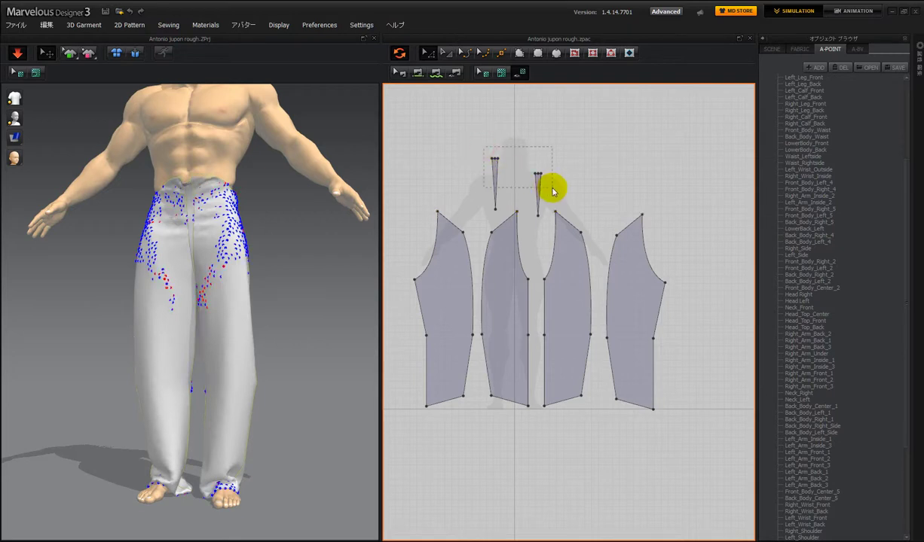
{"action": "left_click_drag", "start_coordinate": [552, 191], "coordinate": [540, 181]}
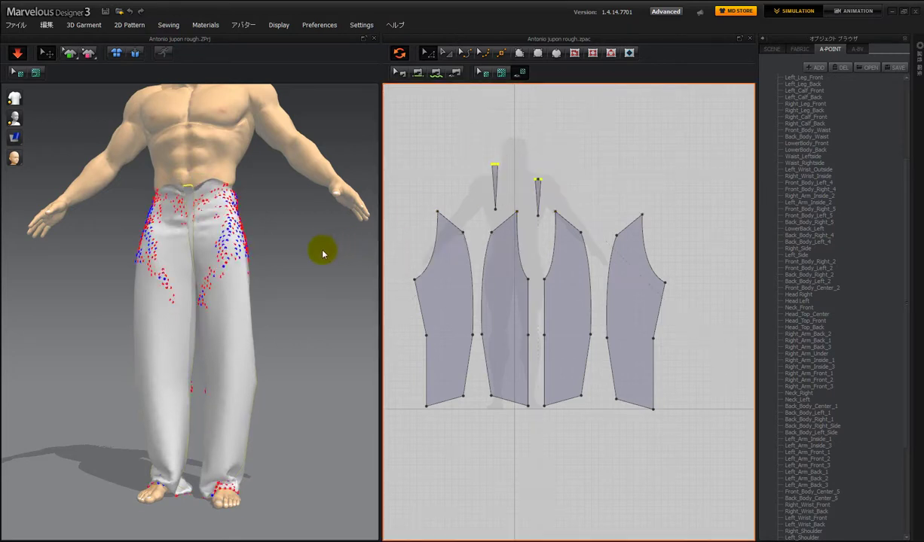
{"action": "left_click_drag", "start_coordinate": [228, 198], "coordinate": [303, 204]}
{"action": "left_click_drag", "start_coordinate": [145, 212], "coordinate": [131, 251]}
- Tug the back waist outward on both sides of the centre seam in 3D to settle the shortened gusset
{"action": "right_click_drag", "start_coordinate": [286, 253], "coordinate": [127, 275]}
{"action": "left_click_drag", "start_coordinate": [226, 202], "coordinate": [325, 218]}
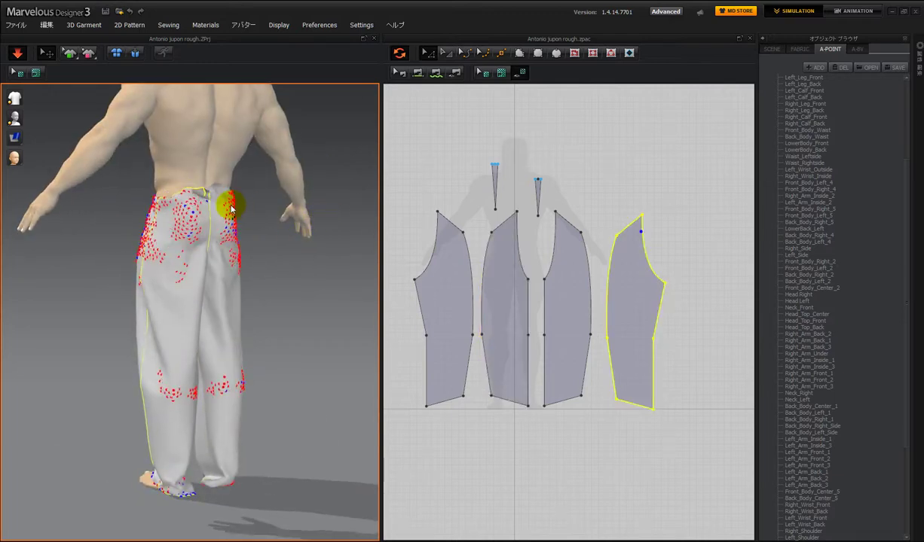
{"action": "left_click_drag", "start_coordinate": [227, 207], "coordinate": [314, 231]}
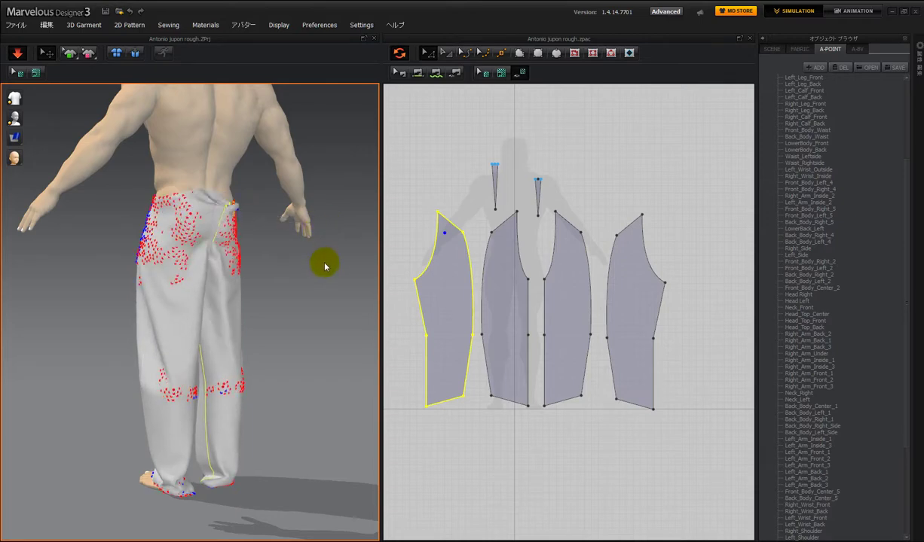
{"action": "mouse_move", "coordinate": [260, 276]}
{"action": "right_mouse_down"}
{"action": "mouse_move", "coordinate": [230, 279]}
{"action": "mouse_move", "coordinate": [242, 273]}
{"action": "right_mouse_up"}
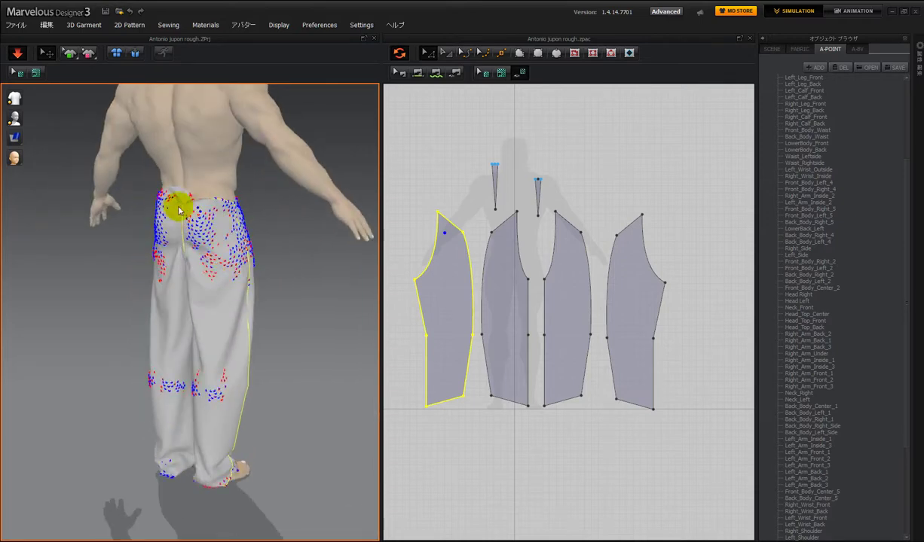
{"action": "left_click_drag", "start_coordinate": [162, 203], "coordinate": [107, 228]}
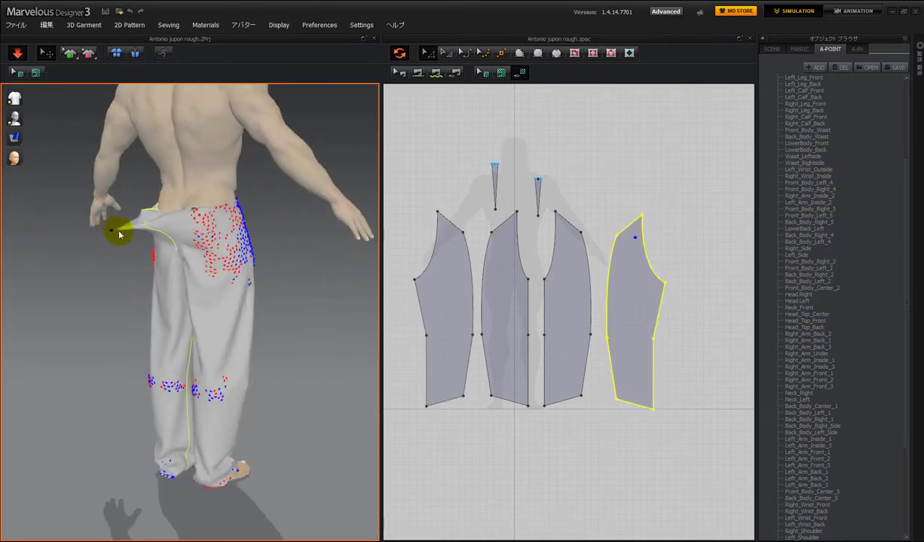
{"action": "left_click_drag", "start_coordinate": [207, 215], "coordinate": [235, 218]}
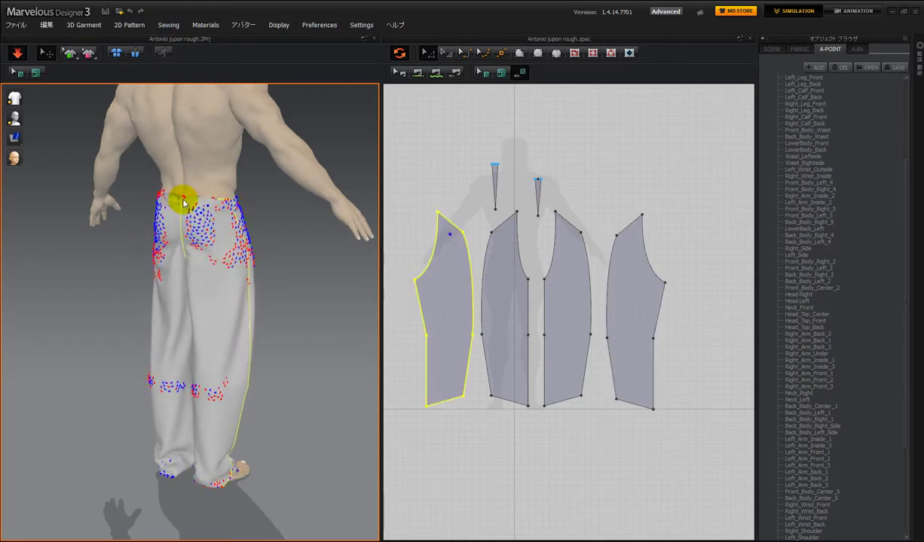
{"action": "right_click_drag", "start_coordinate": [287, 269], "coordinate": [479, 273]}
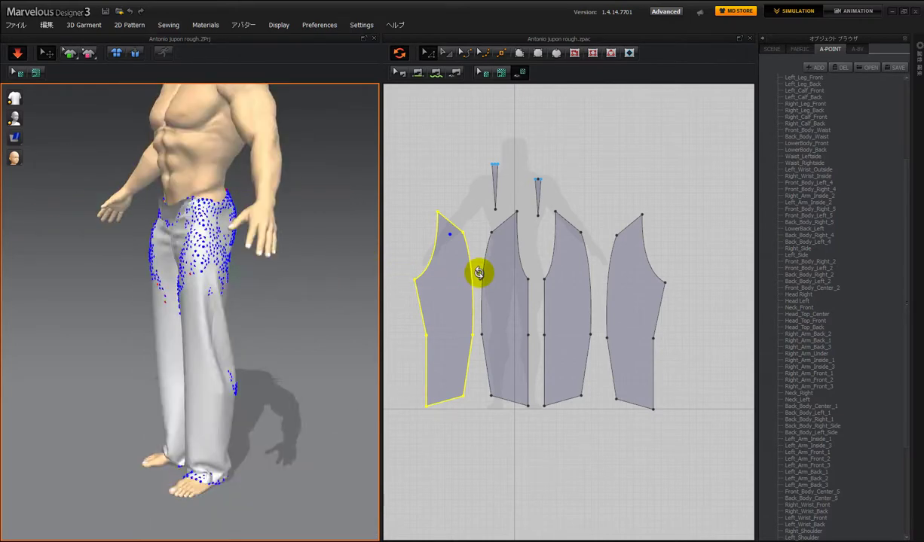
{"action": "mouse_move", "coordinate": [330, 313]}
{"action": "right_mouse_down"}
{"action": "mouse_move", "coordinate": [319, 316]}
{"action": "mouse_move", "coordinate": [333, 315]}
{"action": "mouse_move", "coordinate": [320, 302]}
{"action": "mouse_move", "coordinate": [323, 311]}
{"action": "right_mouse_up"}
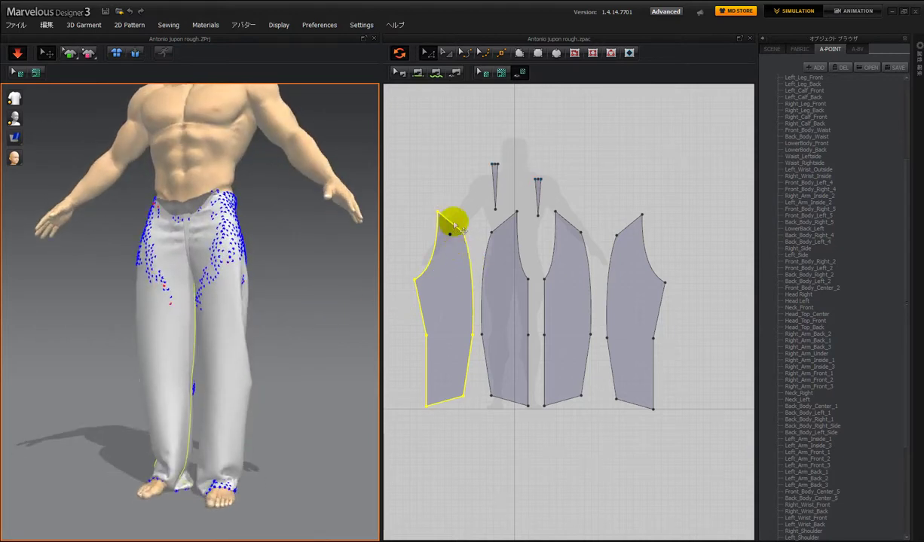
- Undo the 3D waist tugs and the last shortening of the two gussets
{"action": "key", "text": "ctrl+z"}
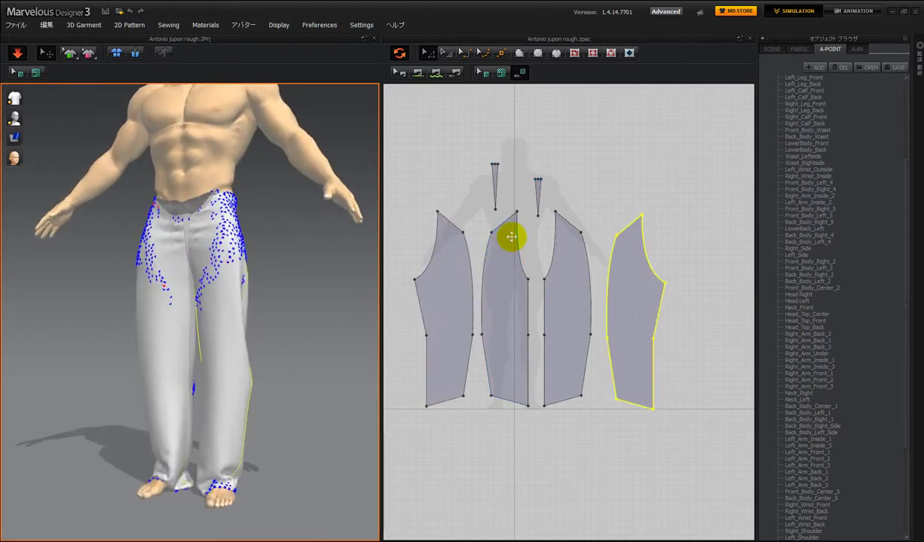
{"action": "key", "text": "ctrl+z"}
{"action": "key", "text": "ctrl+y"}
{"action": "key", "text": "ctrl+z"}
{"action": "key", "text": "ctrl+z"}
{"action": "key", "text": "ctrl+z"}
{"action": "key", "text": "ctrl+z"}
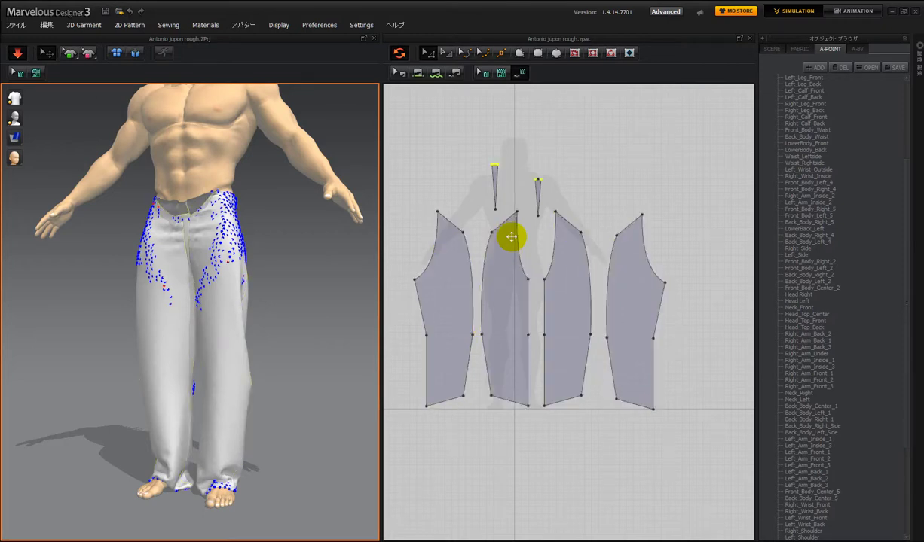
{"action": "key", "text": "ctrl+z"}
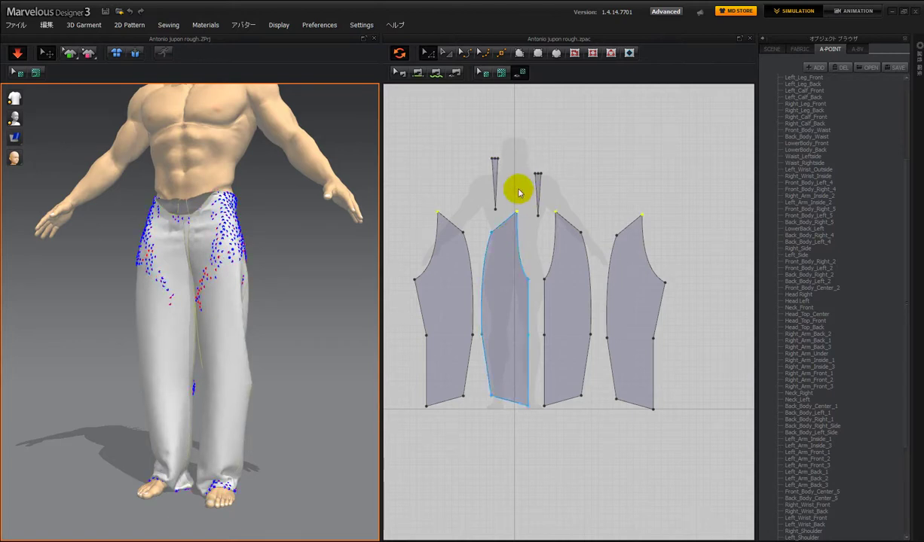
- Select the top points of both gussets and move them well down together to shorten the gussets
{"action": "left_click_drag", "start_coordinate": [478, 141], "coordinate": [540, 186]}
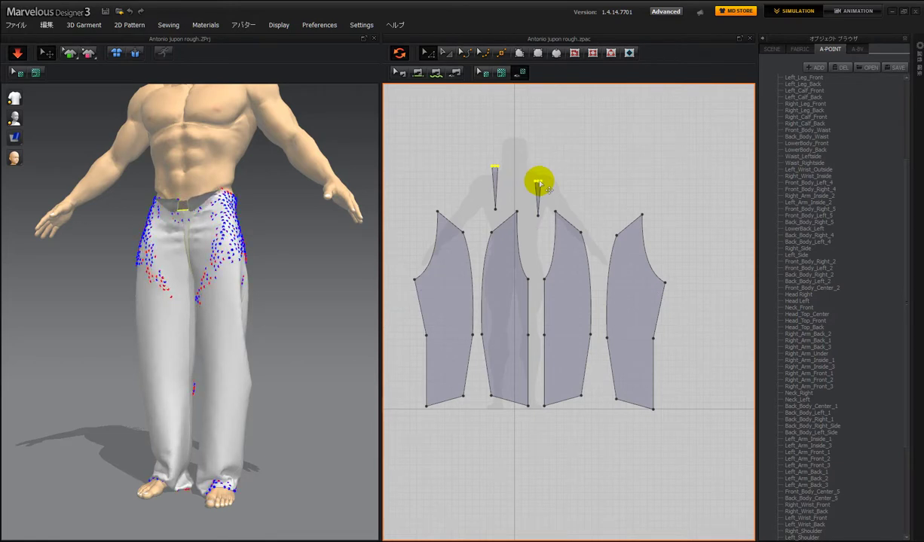
{"action": "left_click_drag", "start_coordinate": [540, 184], "coordinate": [539, 193]}
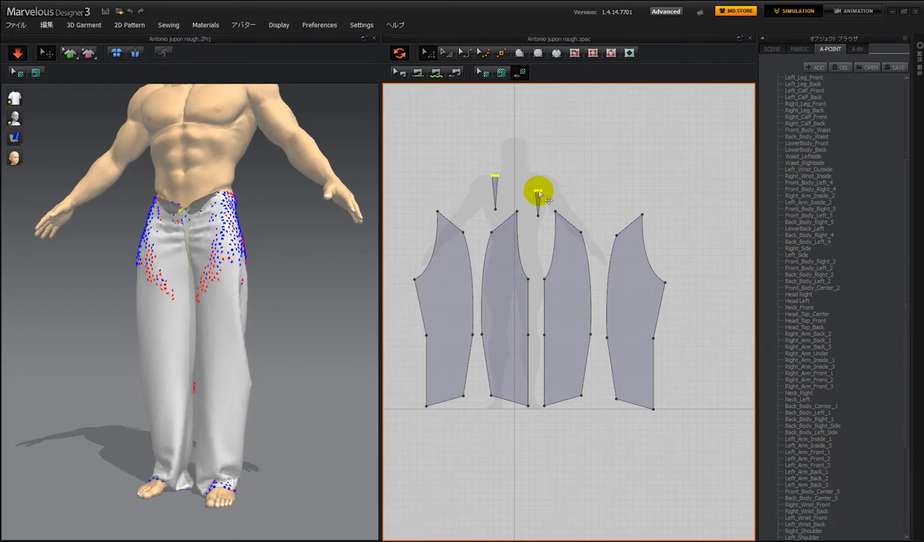
{"action": "left_click", "coordinate": [434, 246]}
{"action": "right_click_drag", "start_coordinate": [308, 284], "coordinate": [329, 287]}
{"action": "left_click", "coordinate": [329, 287]}
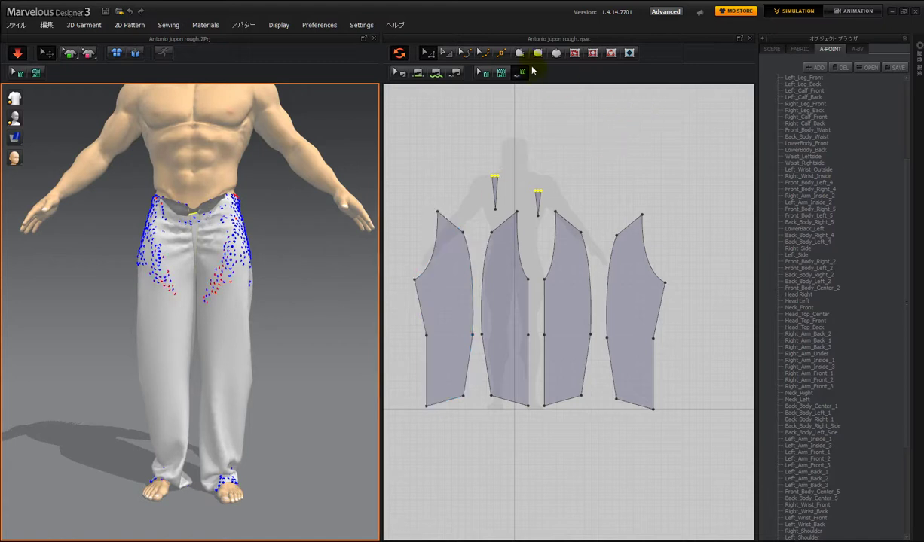
- Draw a thin rectangular waistband pattern about 1612 mm long above the gussets and trouser panels
{"action": "left_click", "coordinate": [519, 54]}
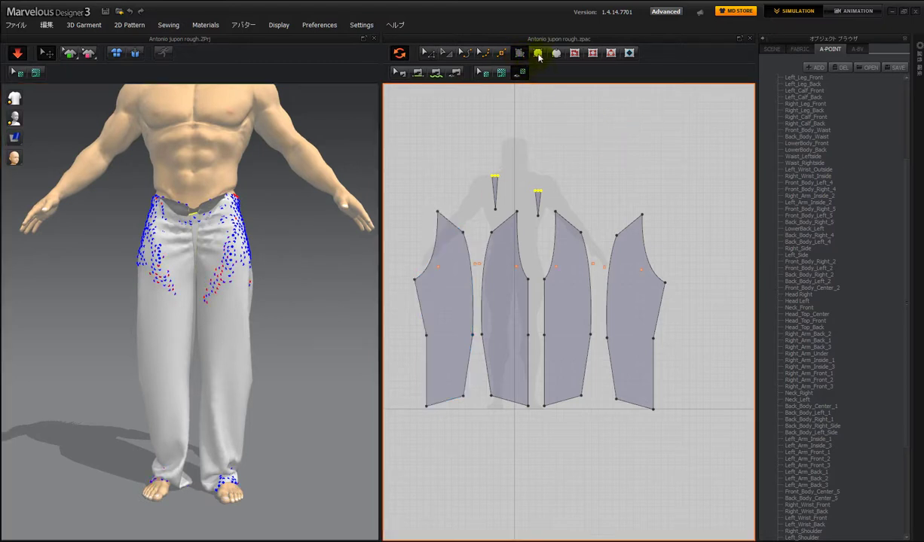
{"action": "left_click", "coordinate": [538, 54]}
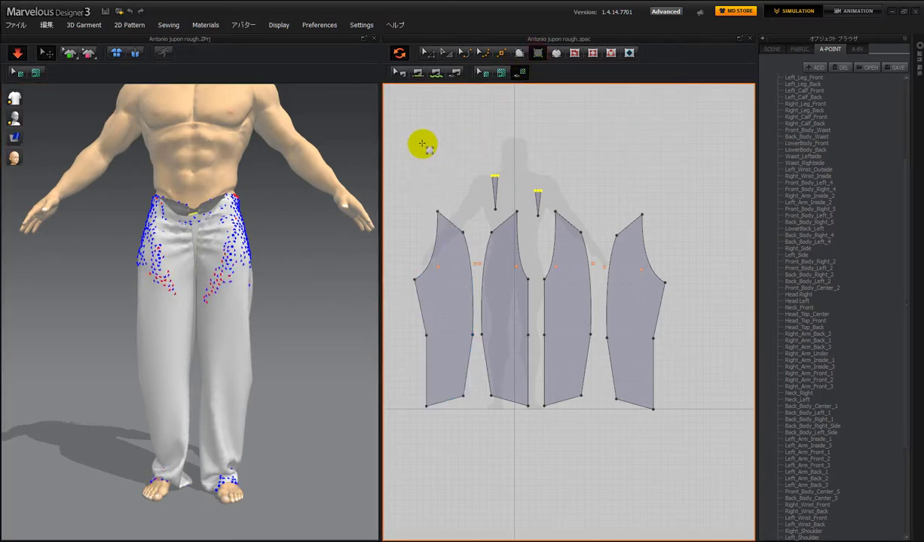
{"action": "left_click_drag", "start_coordinate": [426, 146], "coordinate": [652, 153]}
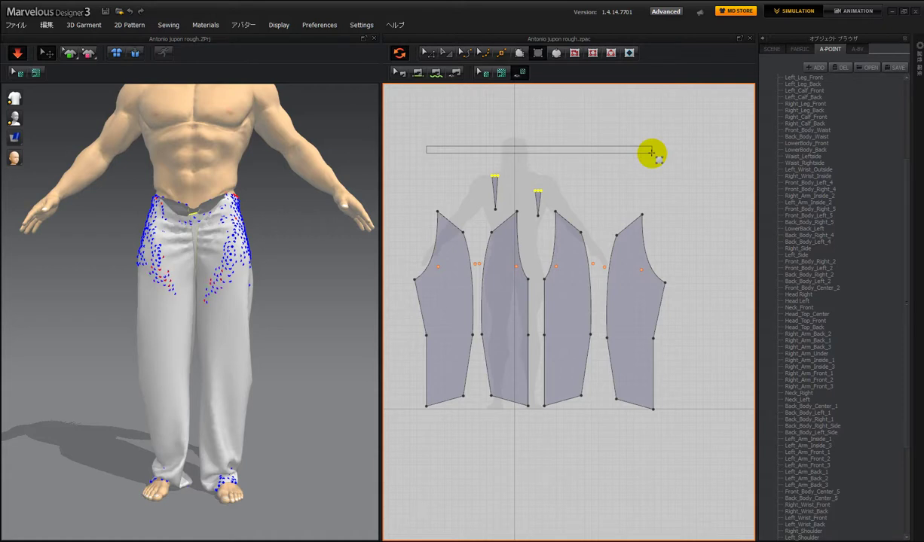
{"action": "left_click_drag", "start_coordinate": [652, 153], "coordinate": [652, 153]}
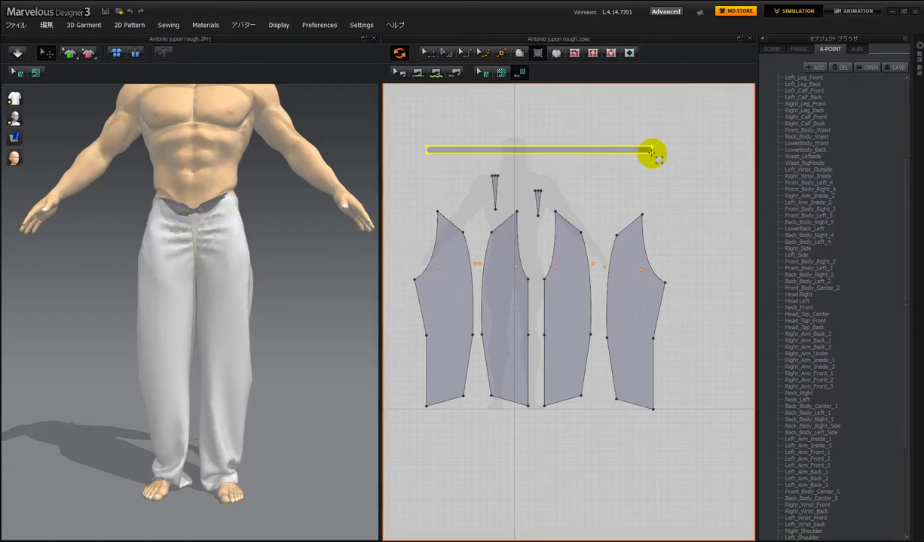
- Split the waistband's lower edge uniformly into four equal segments
{"action": "left_click", "coordinate": [501, 56]}
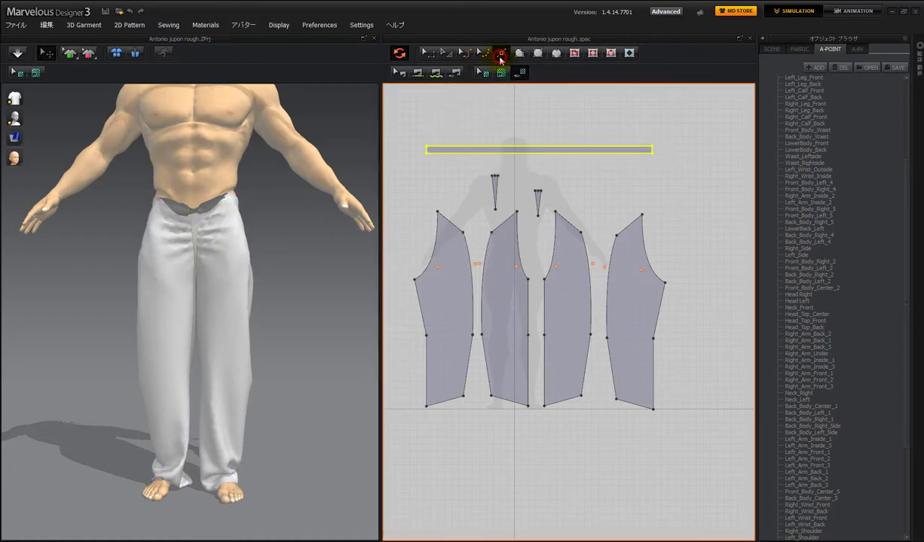
{"action": "left_click", "coordinate": [452, 50]}
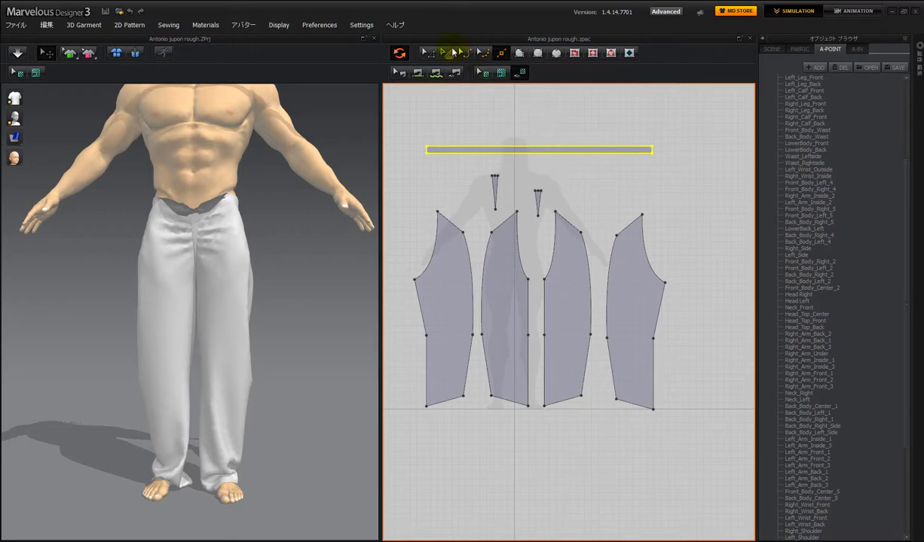
{"action": "left_click", "coordinate": [573, 153]}
{"action": "left_click", "coordinate": [568, 130]}
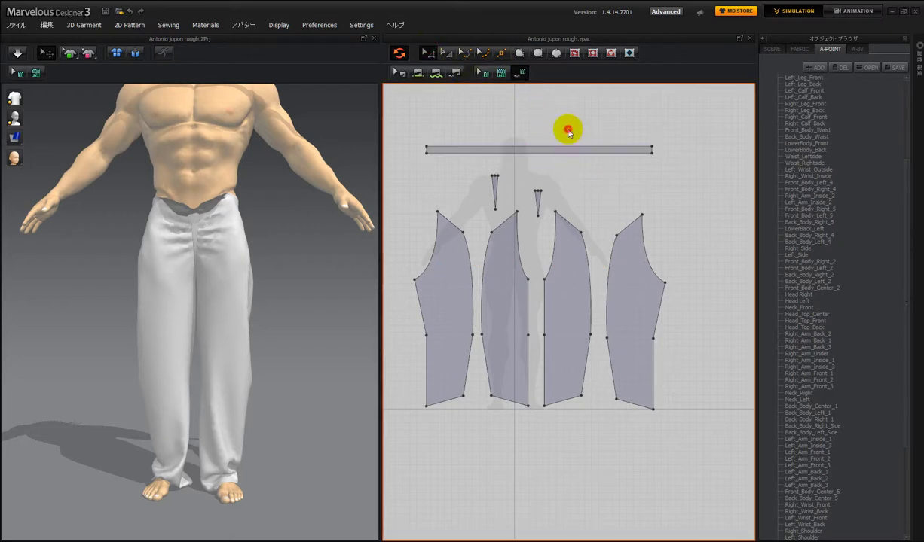
{"action": "left_click", "coordinate": [570, 154]}
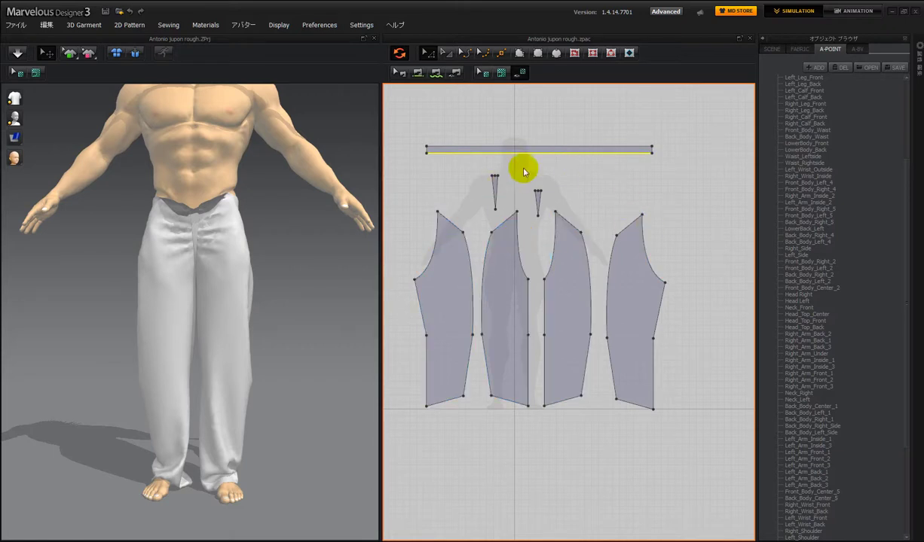
{"action": "right_click", "coordinate": [523, 158]}
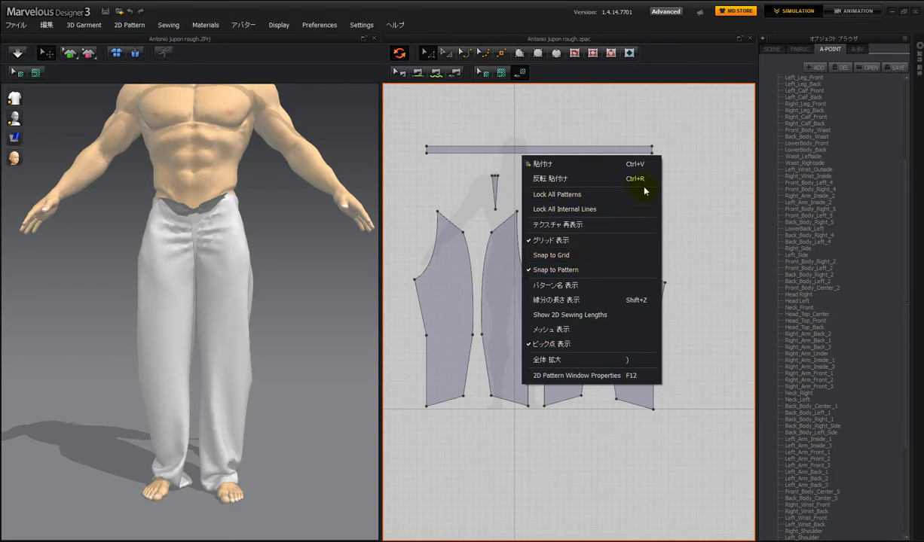
{"action": "left_click", "coordinate": [667, 190]}
{"action": "left_click", "coordinate": [597, 153]}
{"action": "right_click", "coordinate": [597, 154]}
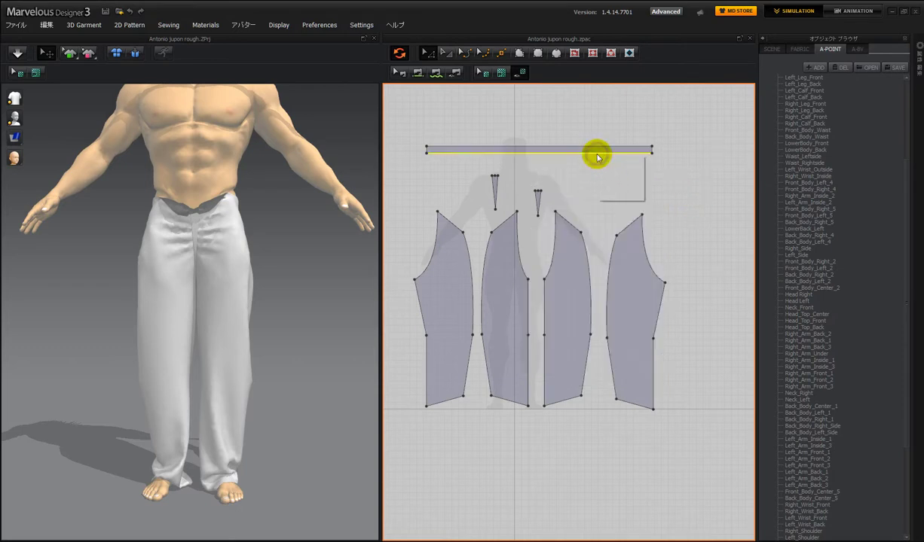
{"action": "left_click", "coordinate": [619, 193]}
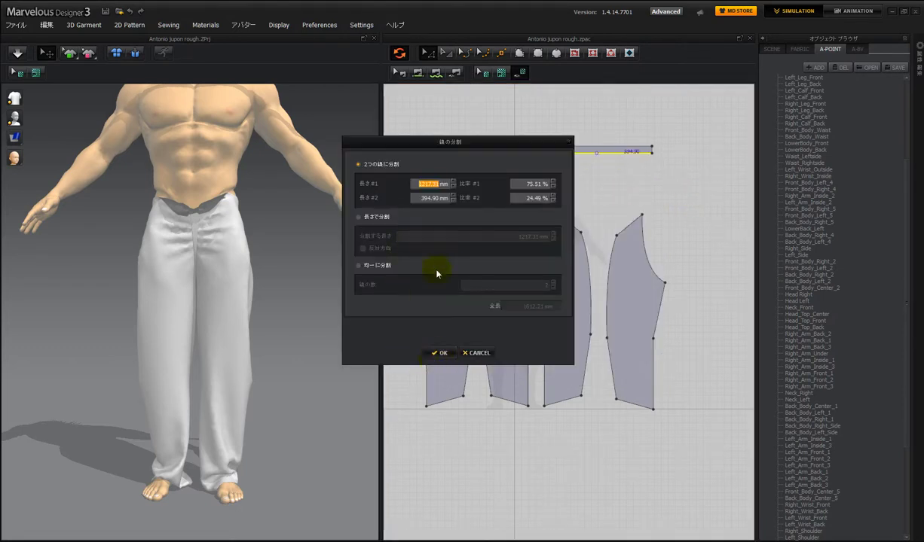
{"action": "left_click", "coordinate": [358, 266]}
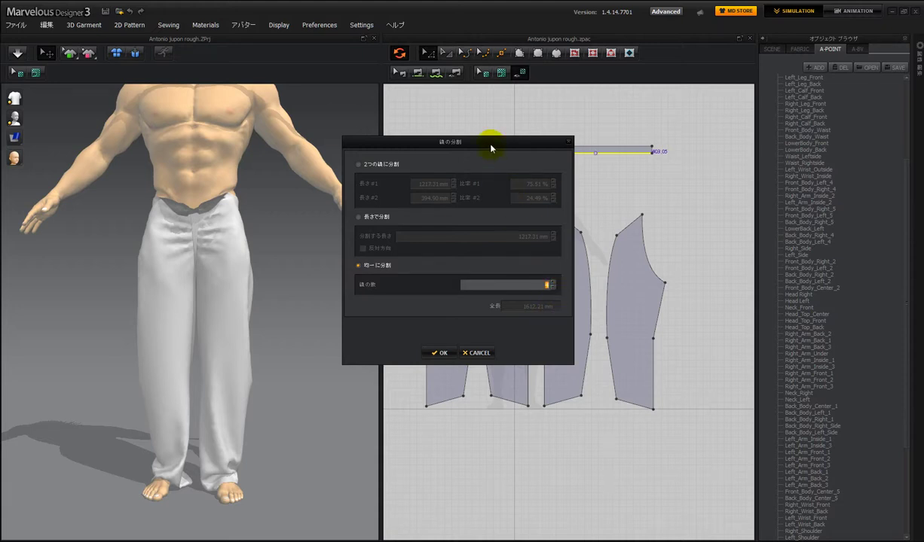
{"action": "left_click_drag", "start_coordinate": [490, 148], "coordinate": [479, 277]}
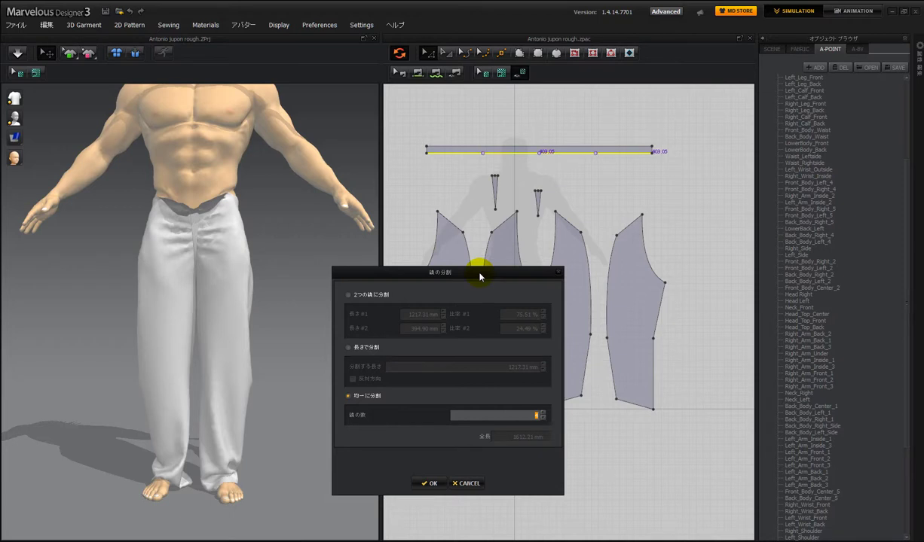
{"action": "left_click", "coordinate": [426, 483]}
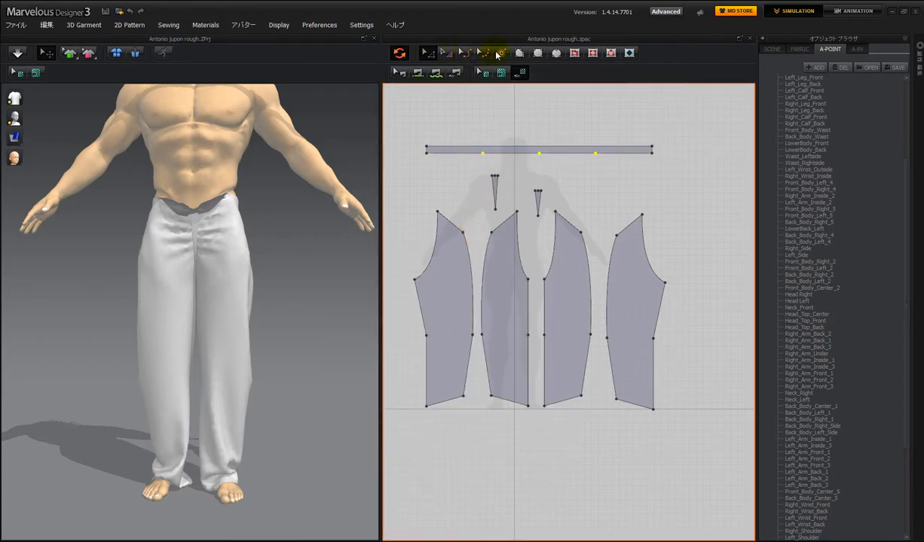
- Add one point near the left end of the waistband's lower edge and another just right of its centre point
{"action": "left_click", "coordinate": [499, 53]}
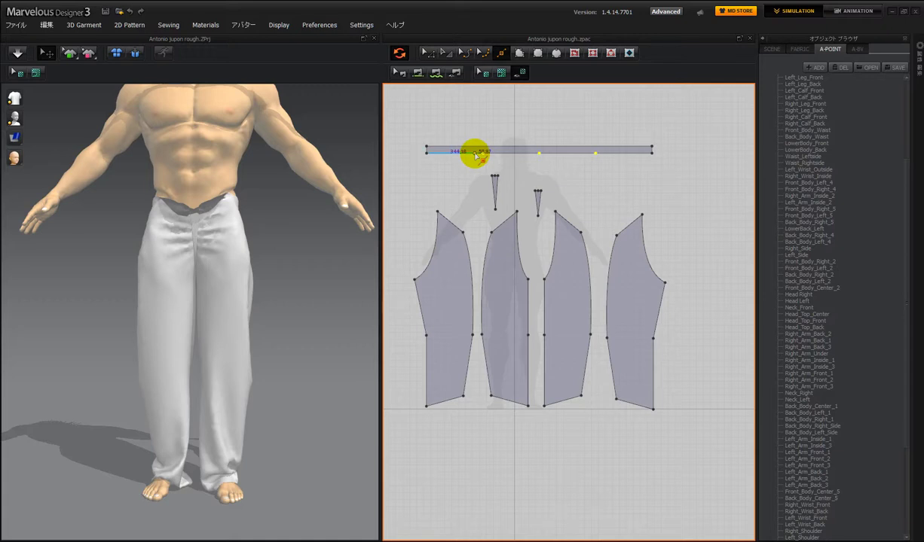
{"action": "left_click", "coordinate": [432, 153]}
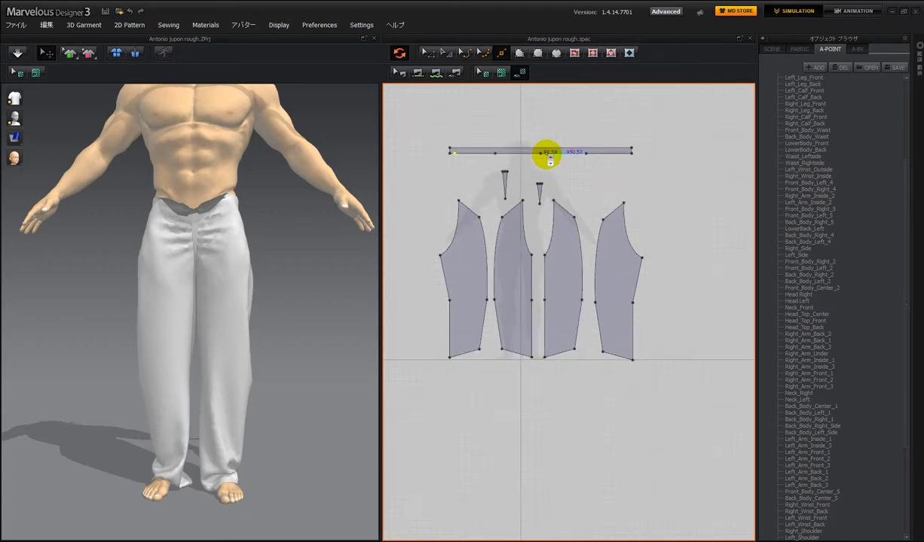
{"action": "scroll", "coordinate": [545, 155], "scroll_direction": "up", "scroll_amount": 5}
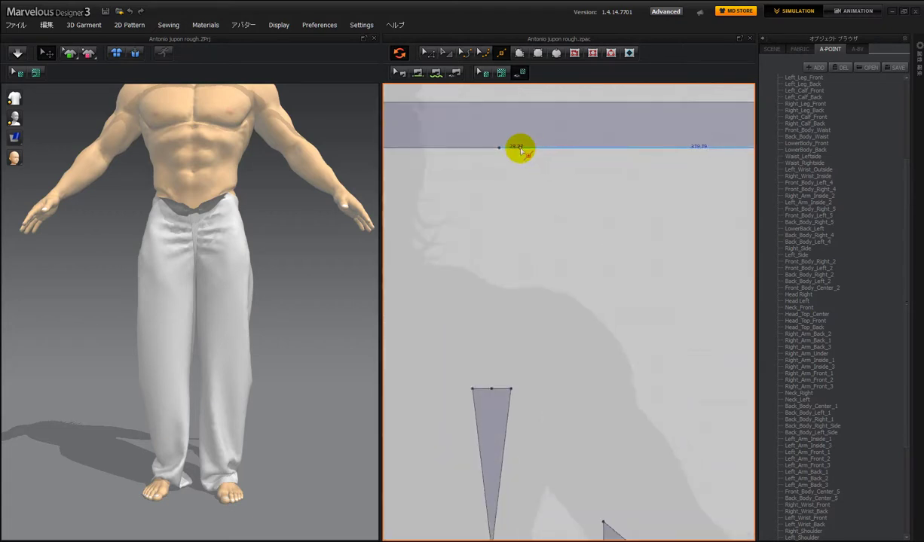
{"action": "left_click", "coordinate": [520, 148]}
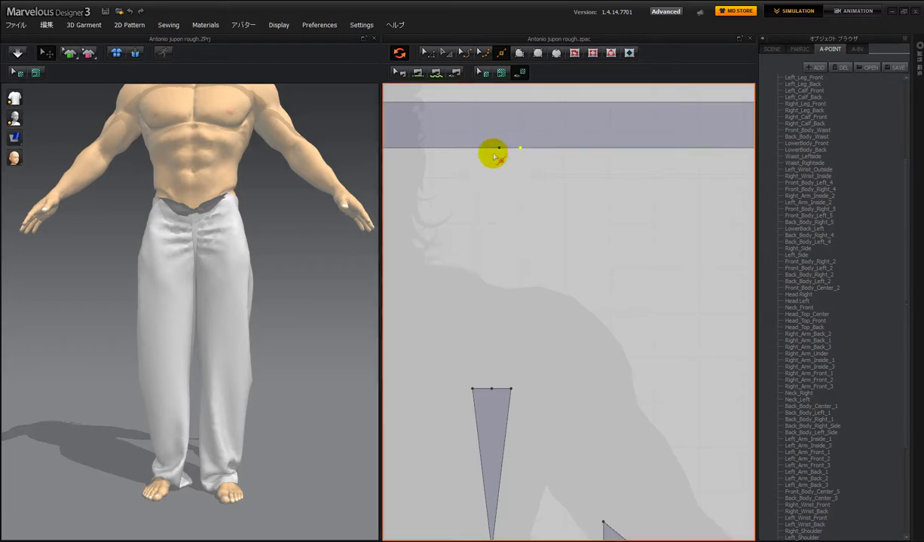
- Move the centre point of the waistband's lower edge slightly left so it and the added point straddle the middle
{"action": "left_click", "coordinate": [427, 54]}
{"action": "left_click", "coordinate": [500, 150]}
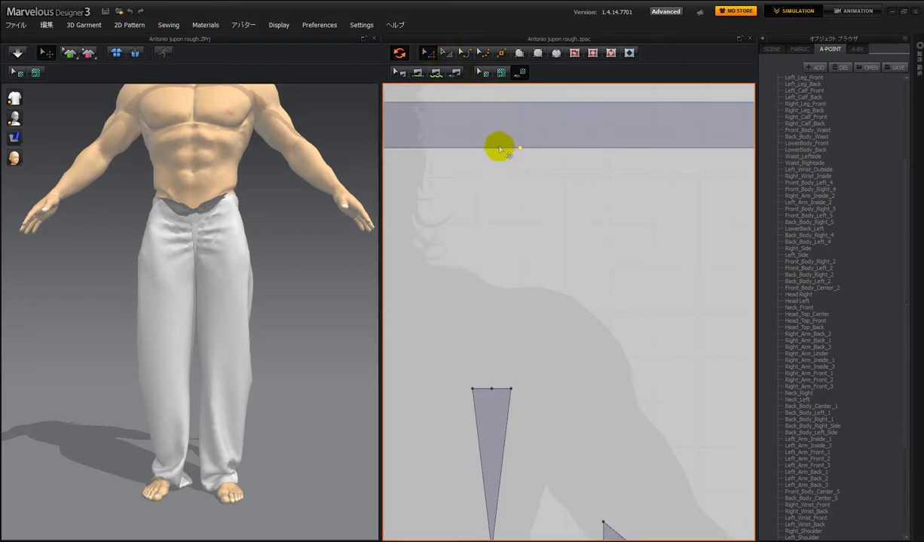
{"action": "left_click_drag", "start_coordinate": [500, 148], "coordinate": [477, 153]}
{"action": "scroll", "coordinate": [529, 181], "scroll_direction": "down", "scroll_amount": 5}
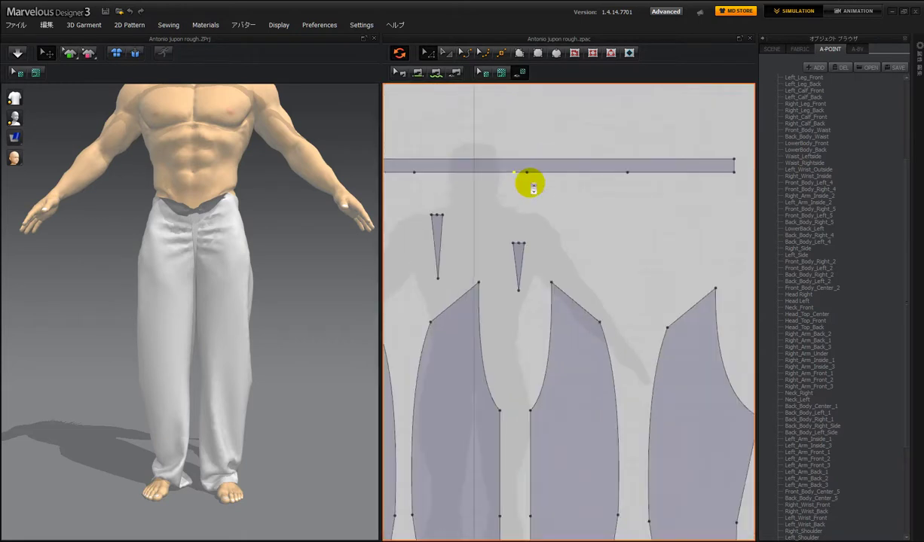
- Simulate the trousers briefly to bring the new waistband into the 3D garment, and select it beside the avatar's waist
{"action": "scroll", "coordinate": [534, 193], "scroll_direction": "down", "scroll_amount": 4}
{"action": "middle_click_drag", "start_coordinate": [552, 212], "coordinate": [572, 220]}
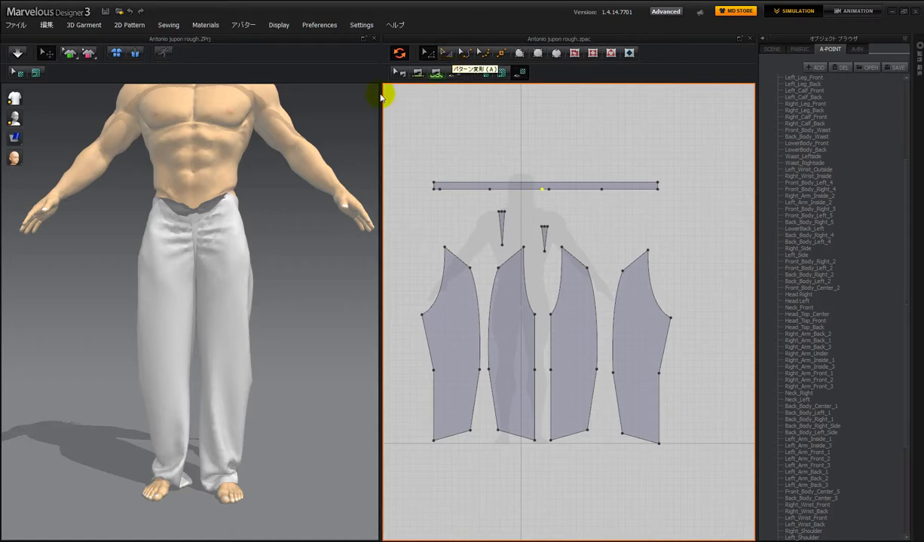
{"action": "left_click", "coordinate": [15, 54]}
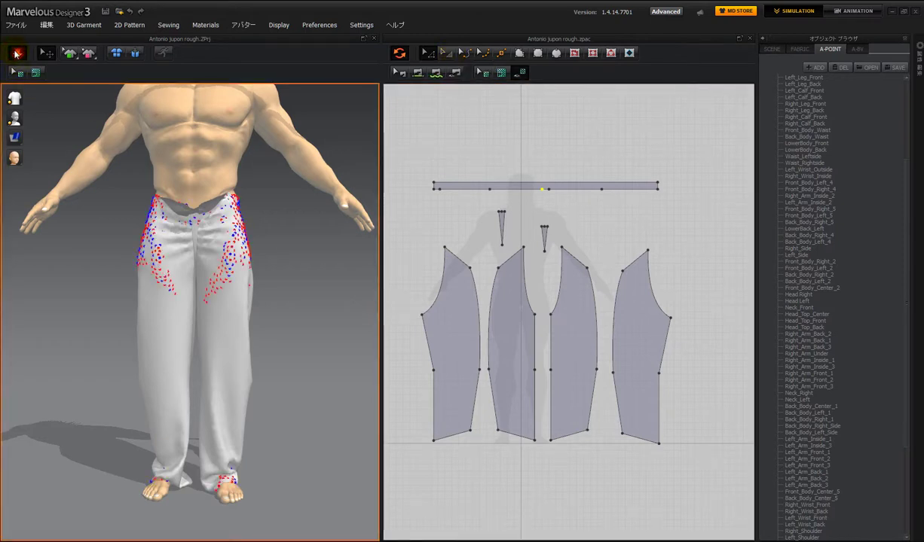
{"action": "scroll", "coordinate": [313, 289], "scroll_direction": "down", "scroll_amount": 5}
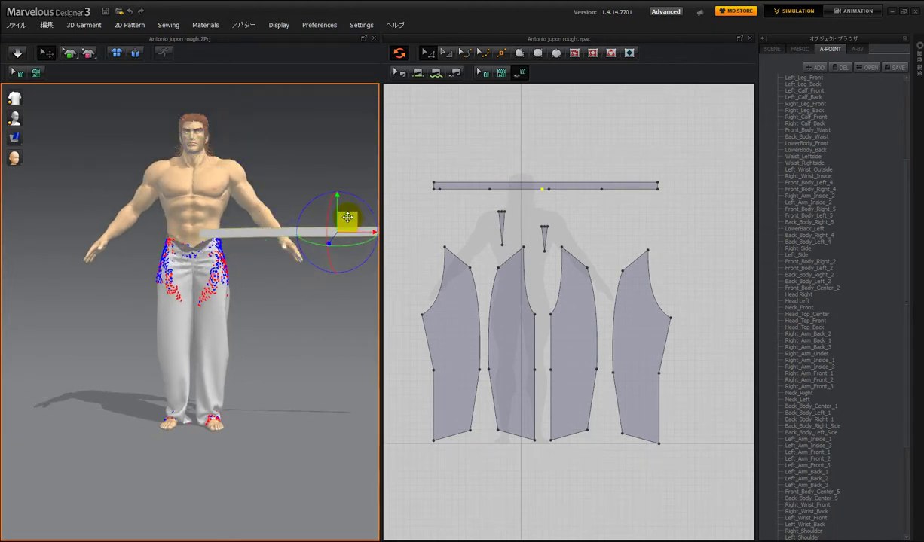
{"action": "left_click_drag", "start_coordinate": [215, 249], "coordinate": [211, 236]}
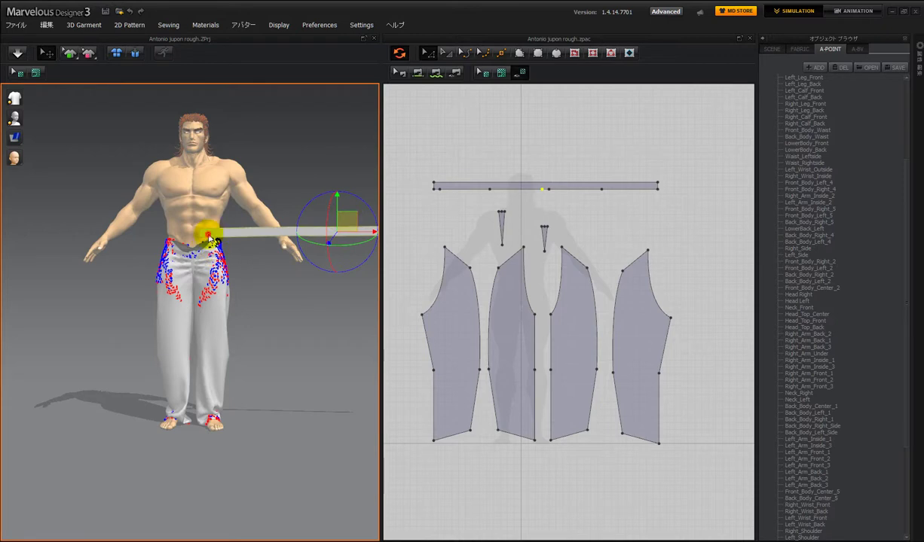
{"action": "left_click", "coordinate": [210, 238]}
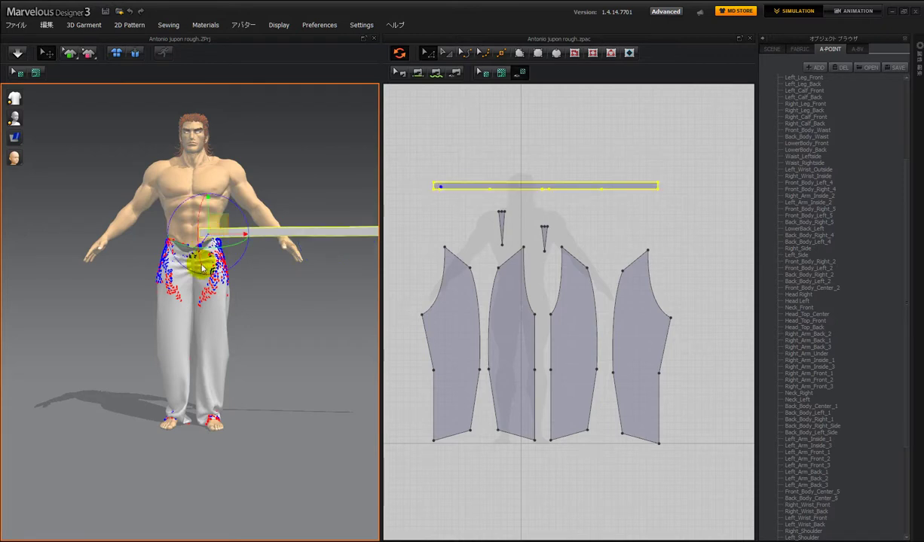
{"action": "mouse_move", "coordinate": [230, 317]}
{"action": "right_mouse_down"}
{"action": "mouse_move", "coordinate": [257, 312]}
{"action": "mouse_move", "coordinate": [227, 316]}
{"action": "right_mouse_up"}
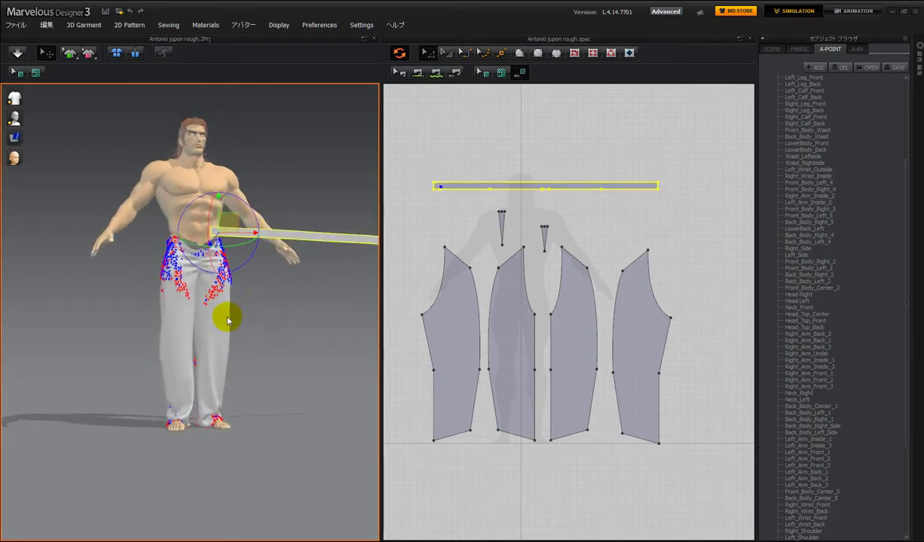
{"action": "left_click", "coordinate": [214, 319]}
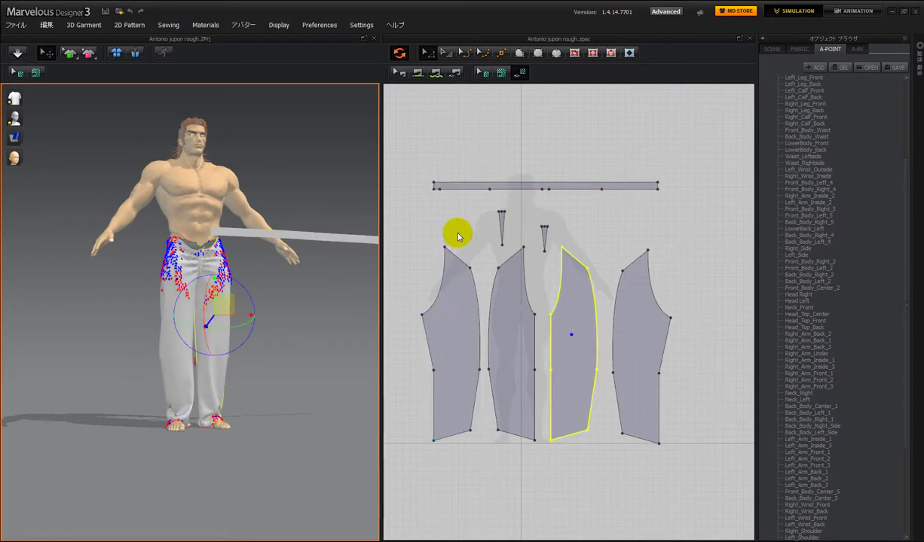
- Delete the middle point on the top edge of both gussets so each edge is a single segment
{"action": "scroll", "coordinate": [456, 234], "scroll_direction": "up", "scroll_amount": 3}
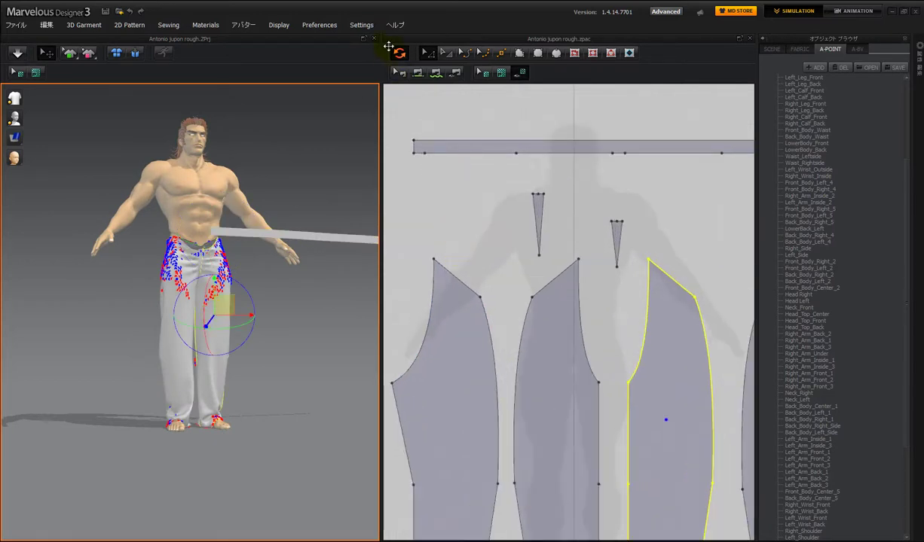
{"action": "key", "text": "n"}
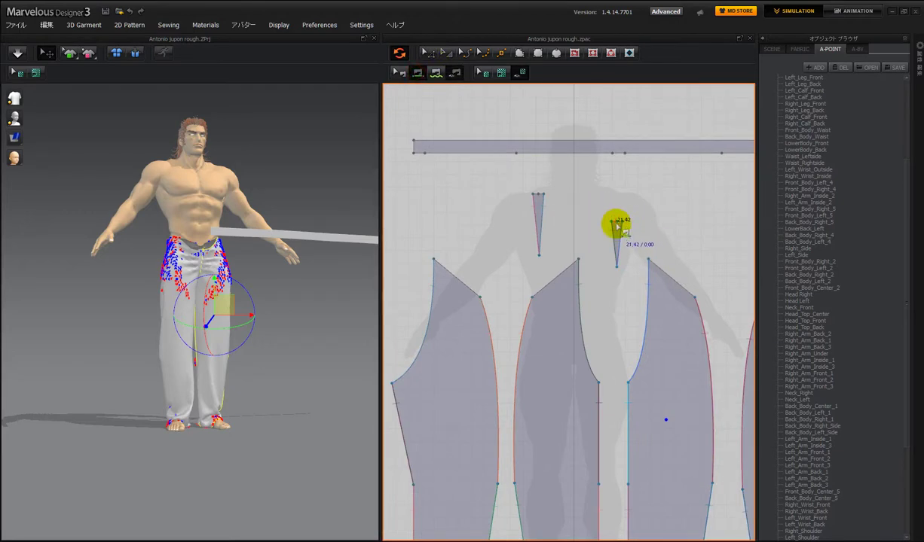
{"action": "left_click", "coordinate": [425, 52]}
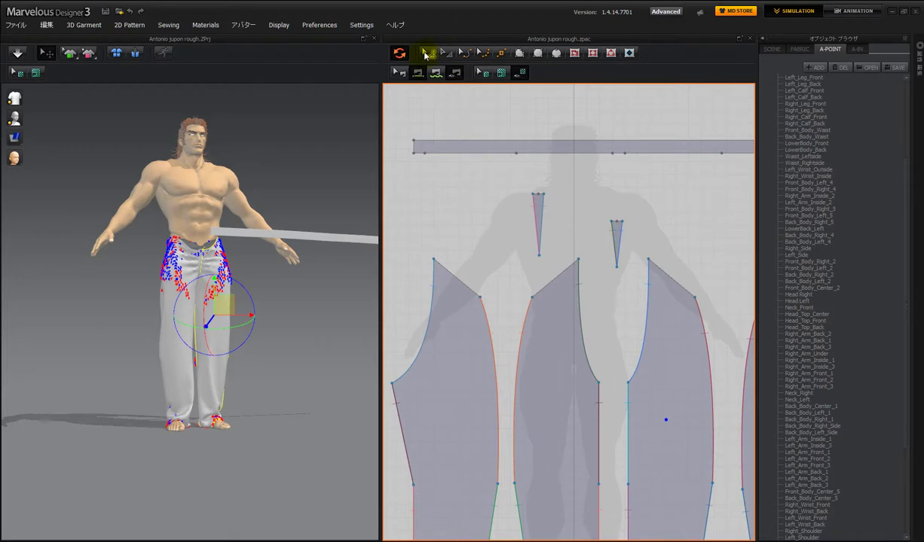
{"action": "left_click", "coordinate": [538, 195]}
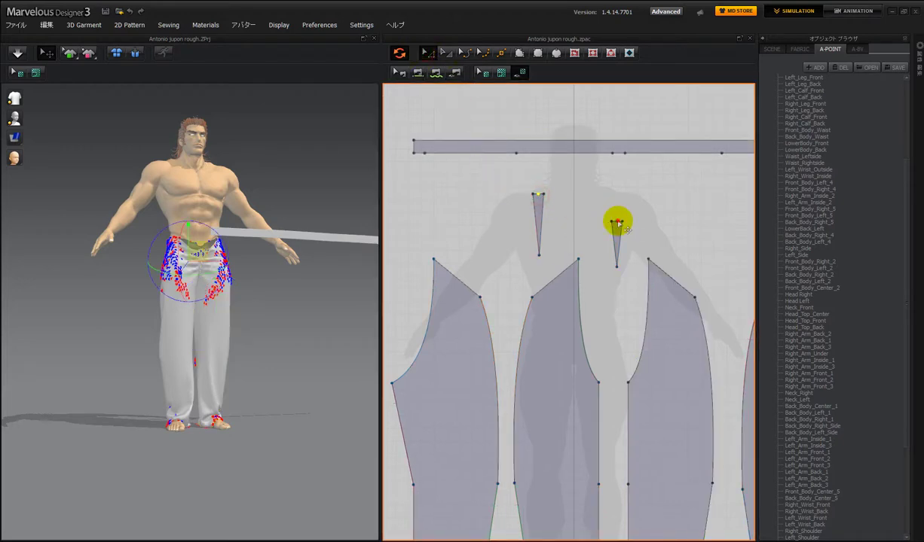
{"action": "left_click", "coordinate": [616, 223]}
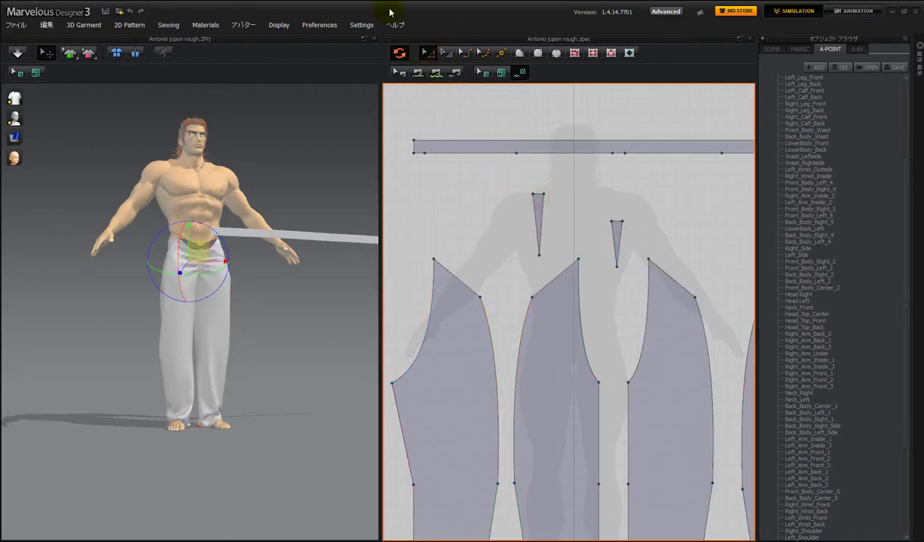
- Sew the shorter gusset's top edge to the waistband's short leftmost segment and the third trouser panel's waist edge to the adjacent long segment
{"action": "left_click", "coordinate": [418, 74]}
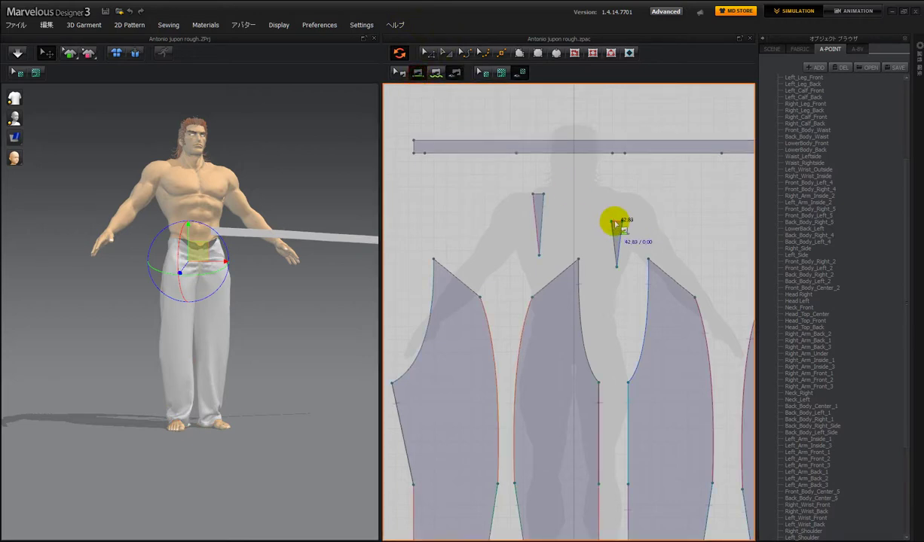
{"action": "left_click", "coordinate": [408, 156]}
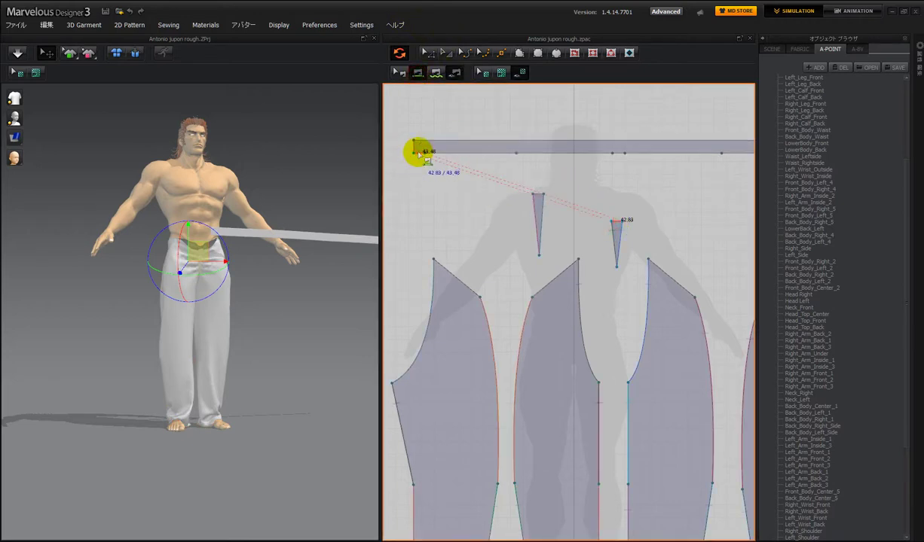
{"action": "left_click", "coordinate": [419, 155]}
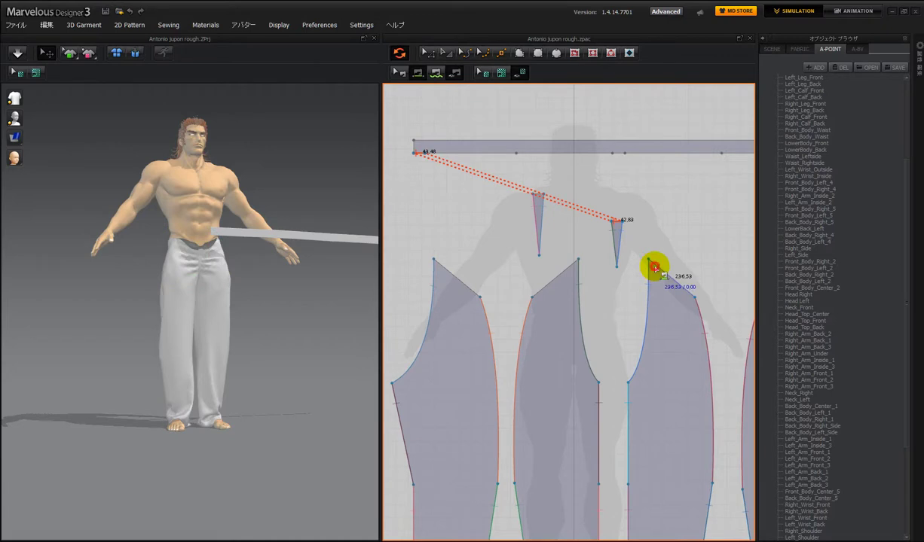
{"action": "left_click", "coordinate": [654, 267]}
{"action": "left_click", "coordinate": [447, 155]}
{"action": "scroll", "coordinate": [625, 210], "scroll_direction": "up", "scroll_amount": 2}
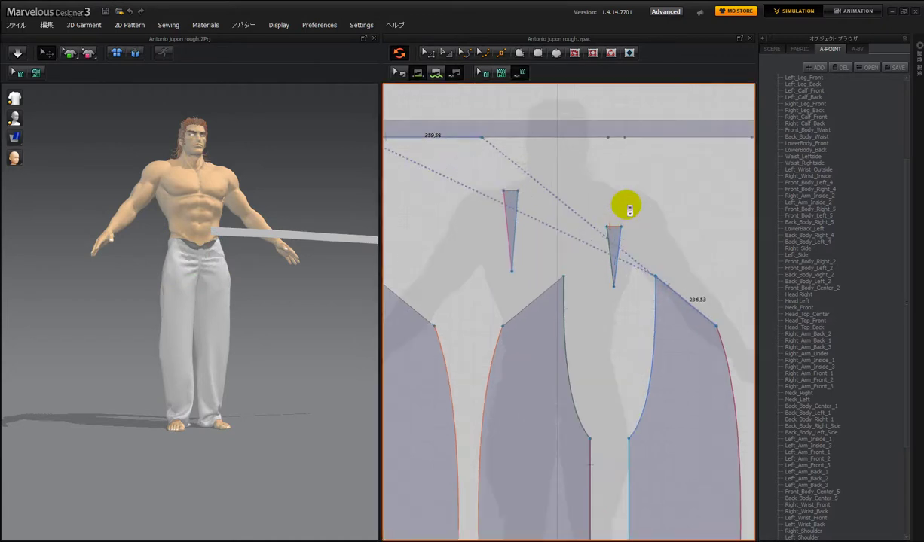
- Sew the fourth trouser panel's waist edge to the waistband's second long segment and the longer gusset's top edge to the short centre segment
{"action": "scroll", "coordinate": [626, 206], "scroll_direction": "down", "scroll_amount": 3}
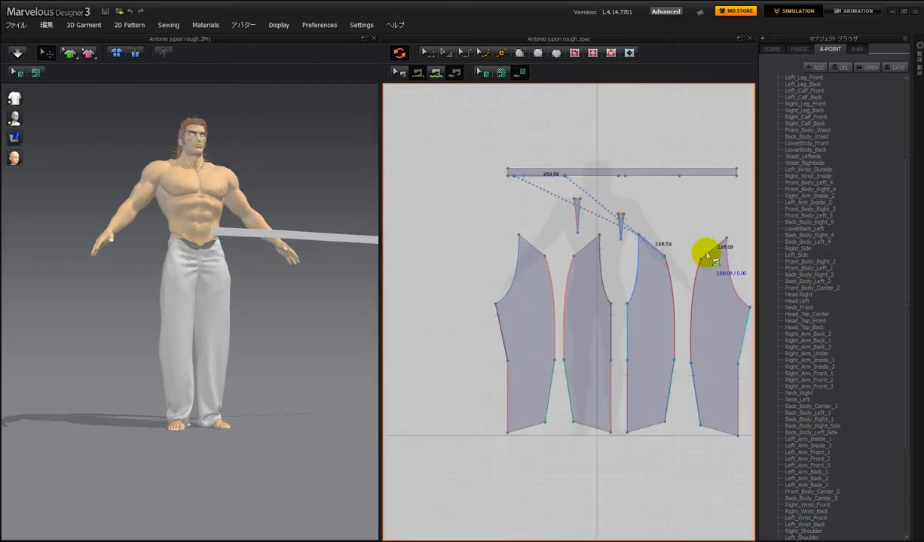
{"action": "left_click", "coordinate": [707, 256]}
{"action": "left_click", "coordinate": [584, 175]}
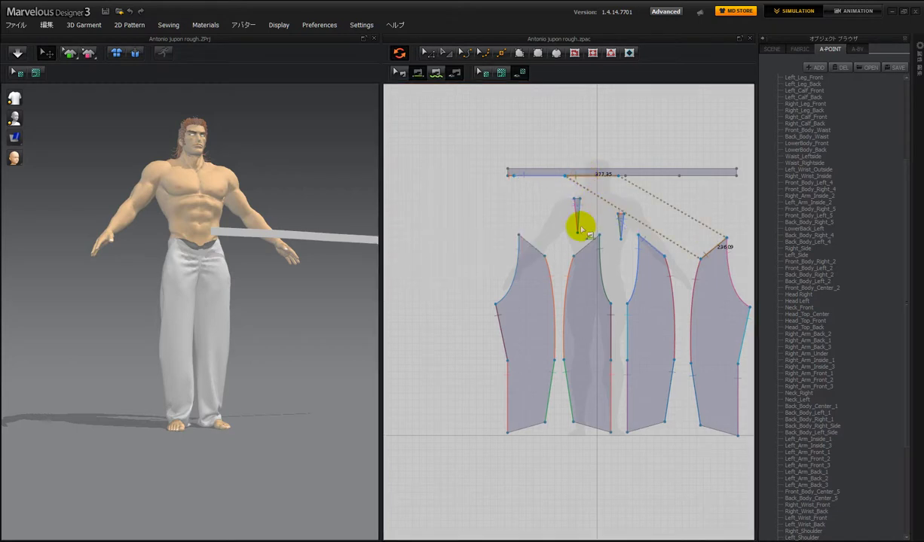
{"action": "scroll", "coordinate": [577, 205], "scroll_direction": "up", "scroll_amount": 5}
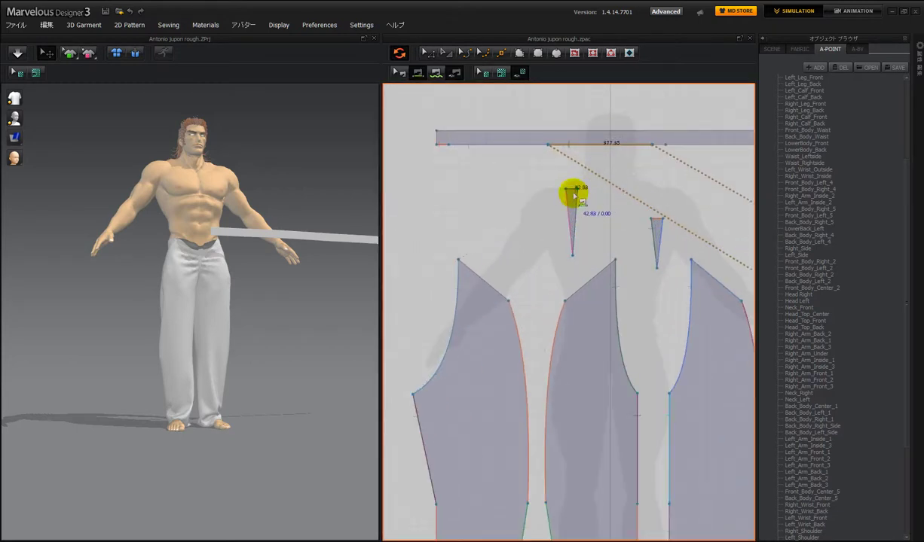
{"action": "left_click", "coordinate": [575, 193]}
{"action": "left_click", "coordinate": [658, 148]}
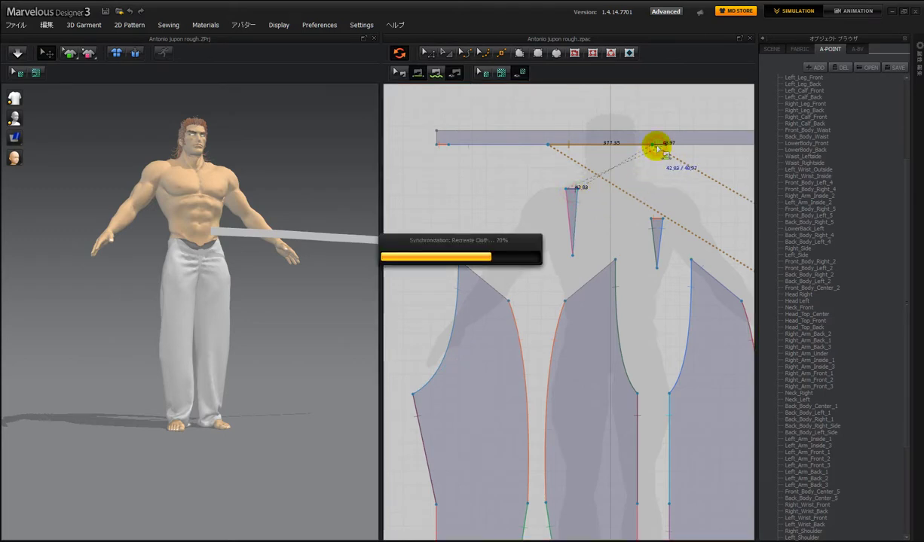
- Sew the first trouser panel's waist edge to the waistband's third long segment and the second panel's waist edge to the last segment
{"action": "scroll", "coordinate": [642, 193], "scroll_direction": "down", "scroll_amount": 1}
{"action": "scroll", "coordinate": [644, 195], "scroll_direction": "up", "scroll_amount": 2}
{"action": "scroll", "coordinate": [644, 195], "scroll_direction": "down", "scroll_amount": 3}
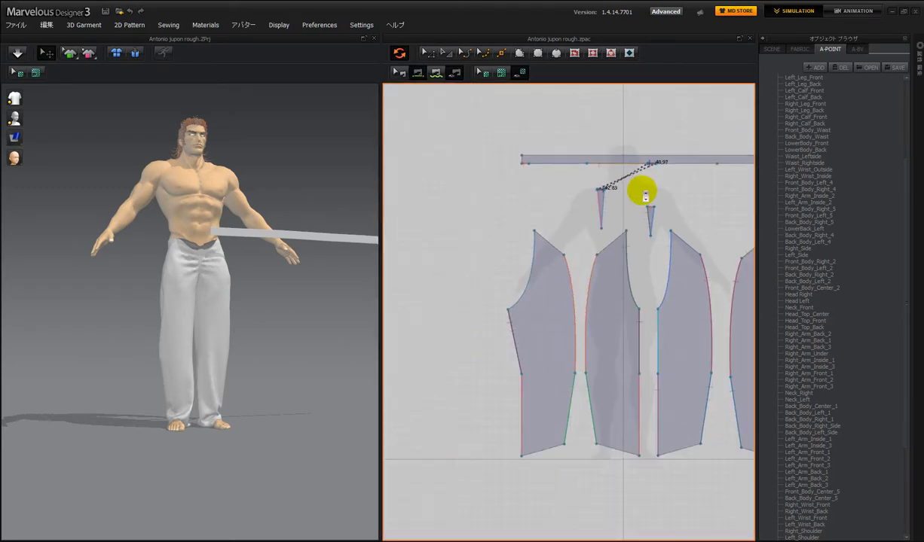
{"action": "middle_click_drag", "start_coordinate": [608, 239], "coordinate": [607, 241]}
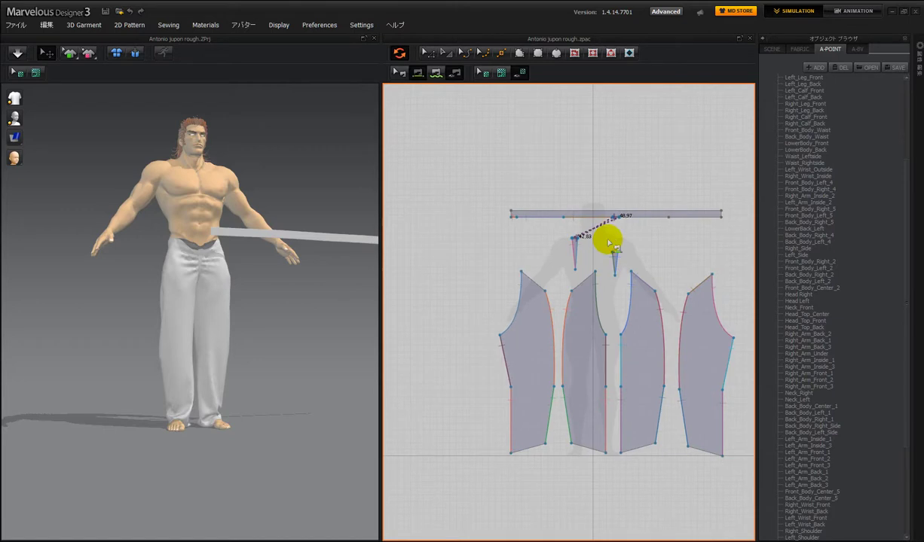
{"action": "left_click", "coordinate": [530, 280]}
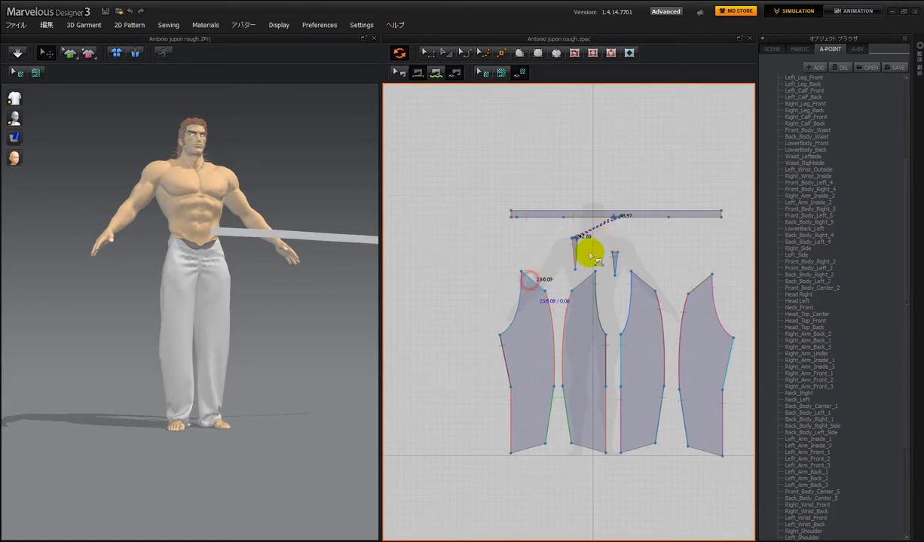
{"action": "left_click", "coordinate": [656, 226]}
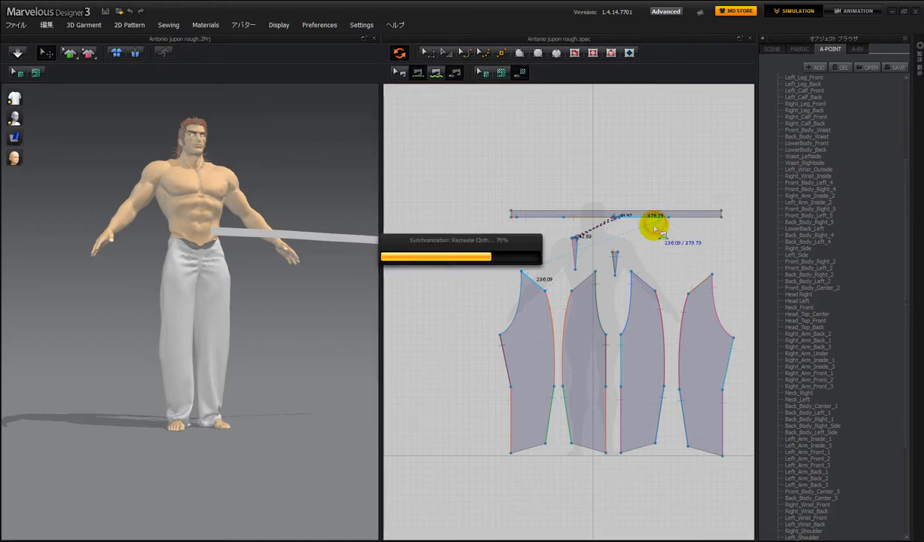
{"action": "left_click", "coordinate": [588, 279]}
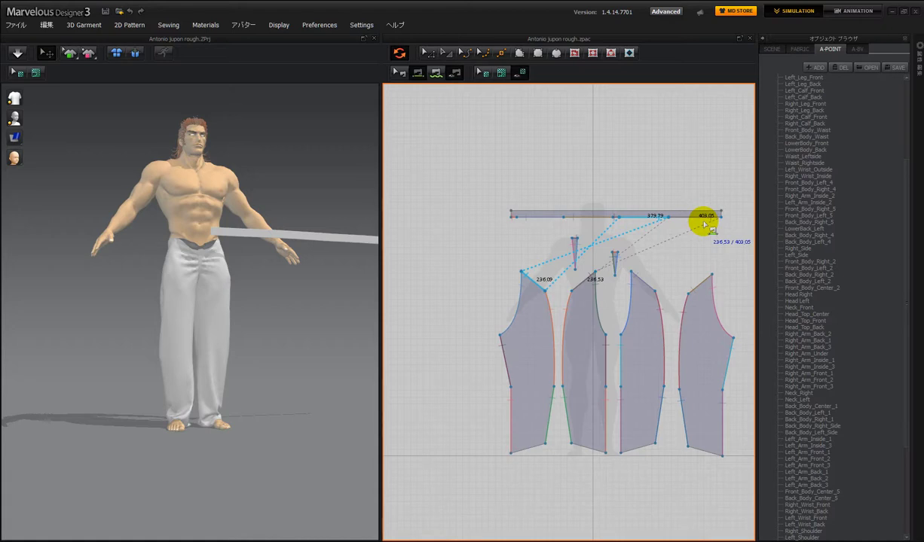
{"action": "left_click", "coordinate": [703, 222]}
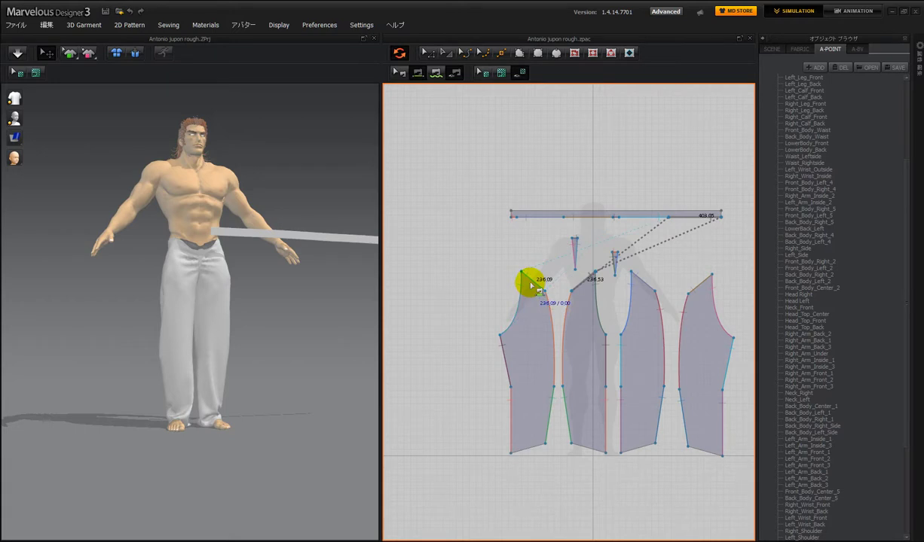
{"action": "left_click_drag", "start_coordinate": [532, 286], "coordinate": [532, 286]}
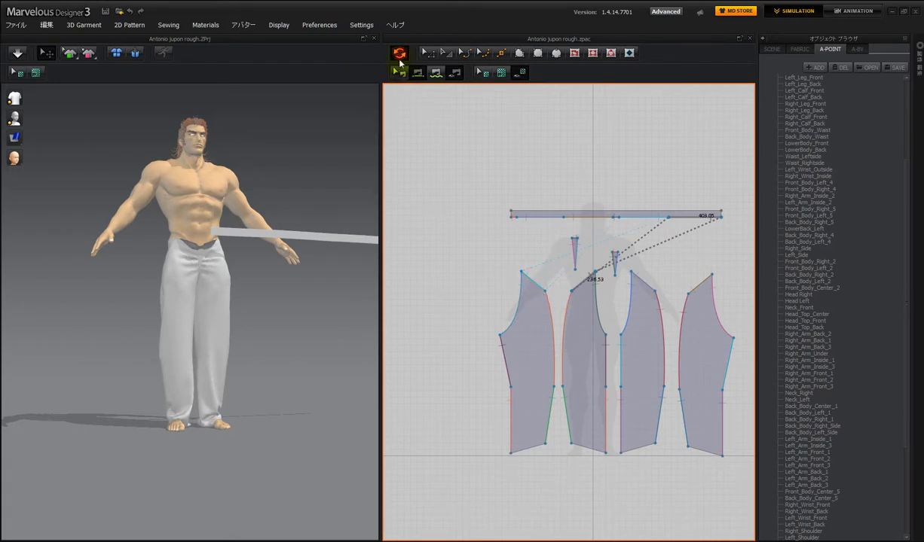
- Simulate the sewn garment and pull the waistband up at the front of the waist
{"action": "left_click", "coordinate": [17, 54]}
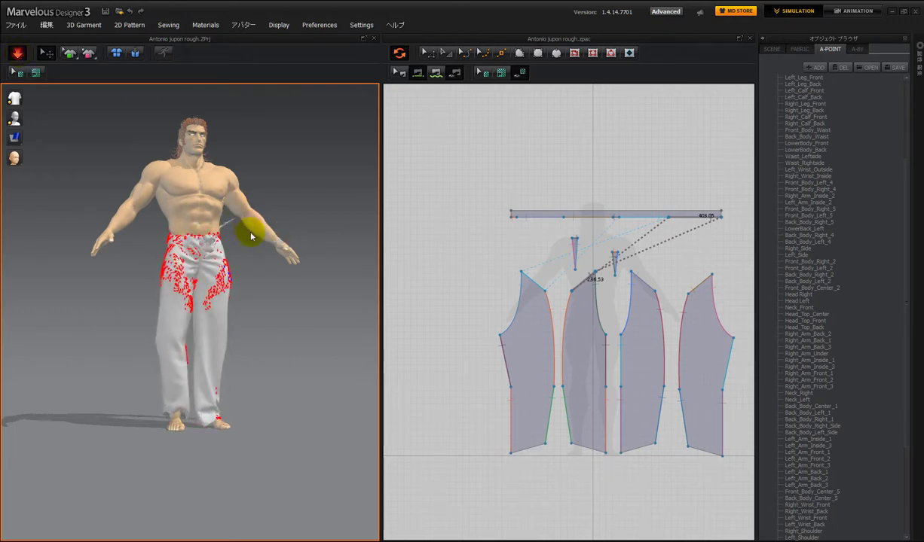
{"action": "scroll", "coordinate": [219, 253], "scroll_direction": "down", "scroll_amount": 2}
{"action": "scroll", "coordinate": [217, 253], "scroll_direction": "up", "scroll_amount": 8}
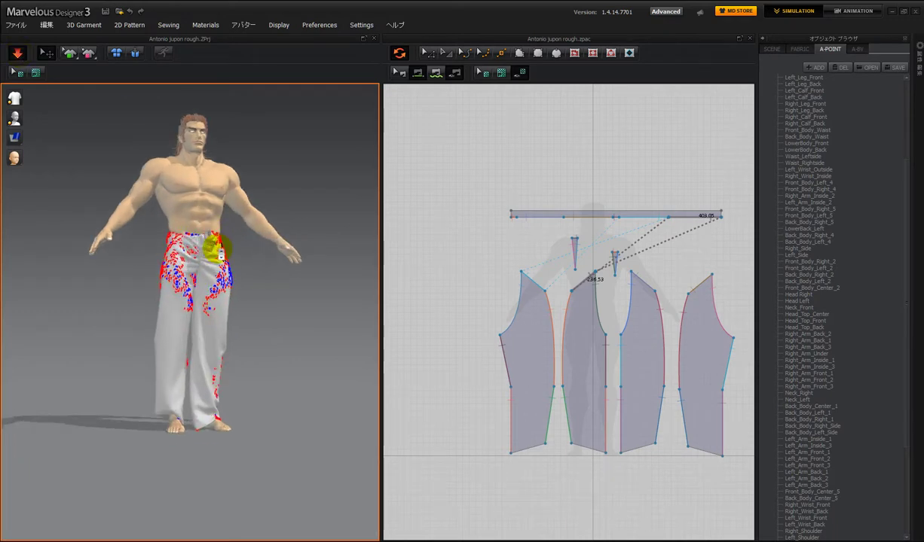
{"action": "left_click_drag", "start_coordinate": [243, 267], "coordinate": [188, 171]}
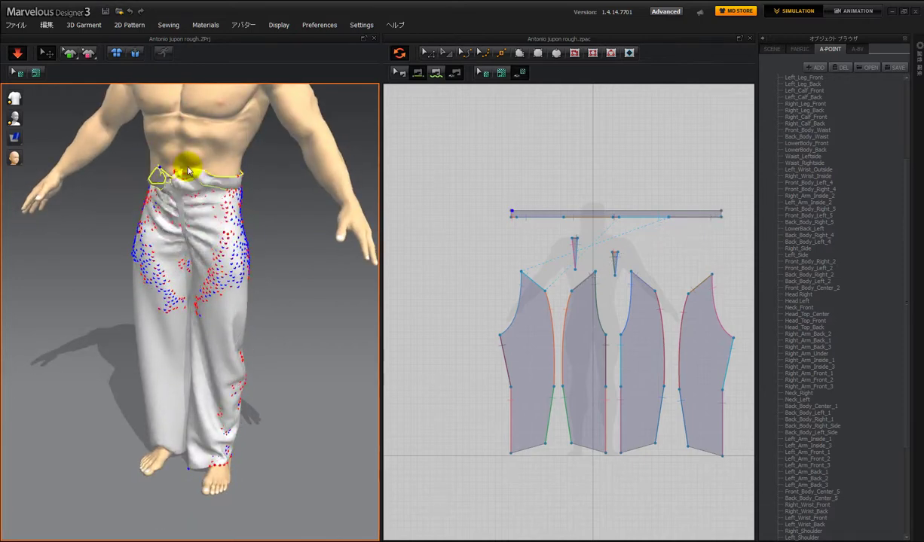
- Pull the waistband around the avatar's hip during simulation and check how it sits at the back waist
{"action": "right_click_drag", "start_coordinate": [294, 189], "coordinate": [311, 213]}
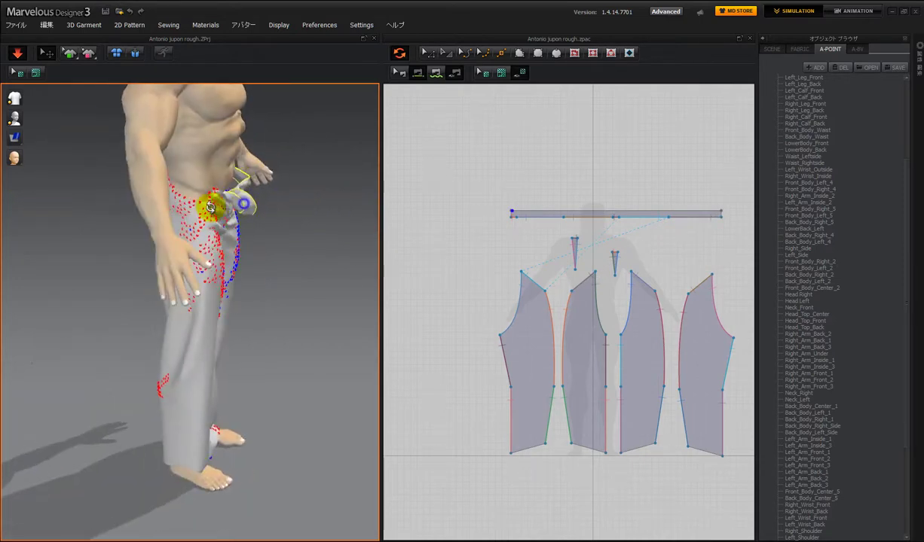
{"action": "right_click_drag", "start_coordinate": [212, 206], "coordinate": [179, 196]}
{"action": "left_click", "coordinate": [109, 195]}
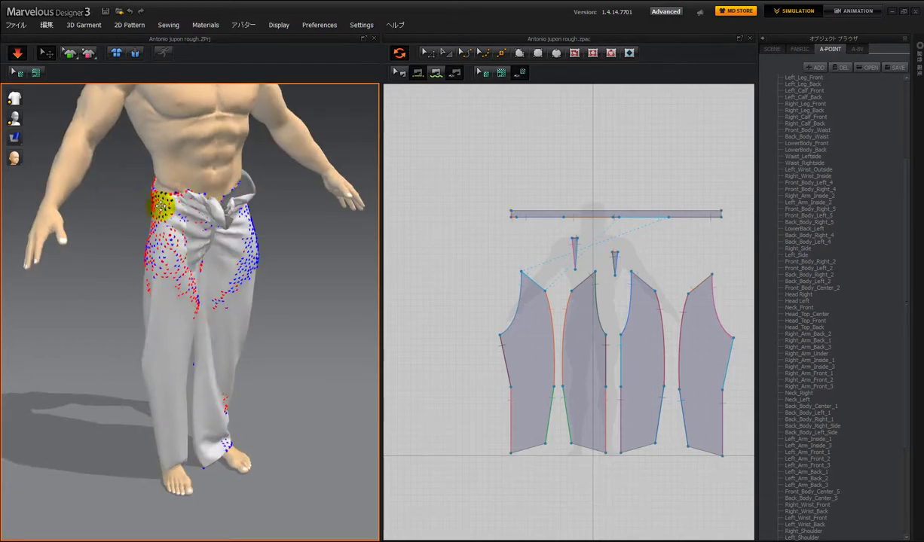
{"action": "left_click_drag", "start_coordinate": [208, 200], "coordinate": [113, 199]}
{"action": "right_click_drag", "start_coordinate": [134, 201], "coordinate": [202, 195]}
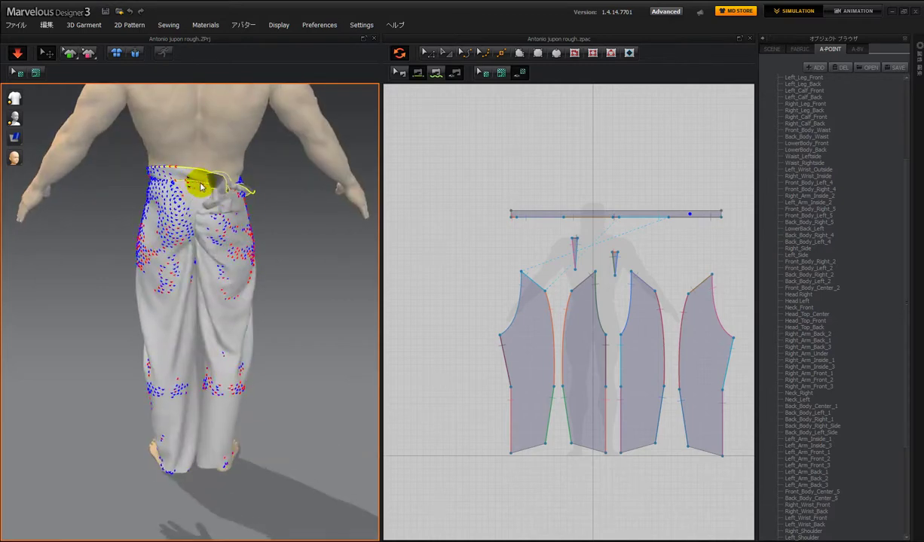
{"action": "scroll", "coordinate": [211, 192], "scroll_direction": "down", "scroll_amount": 2}
{"action": "scroll", "coordinate": [212, 197], "scroll_direction": "up", "scroll_amount": 4}
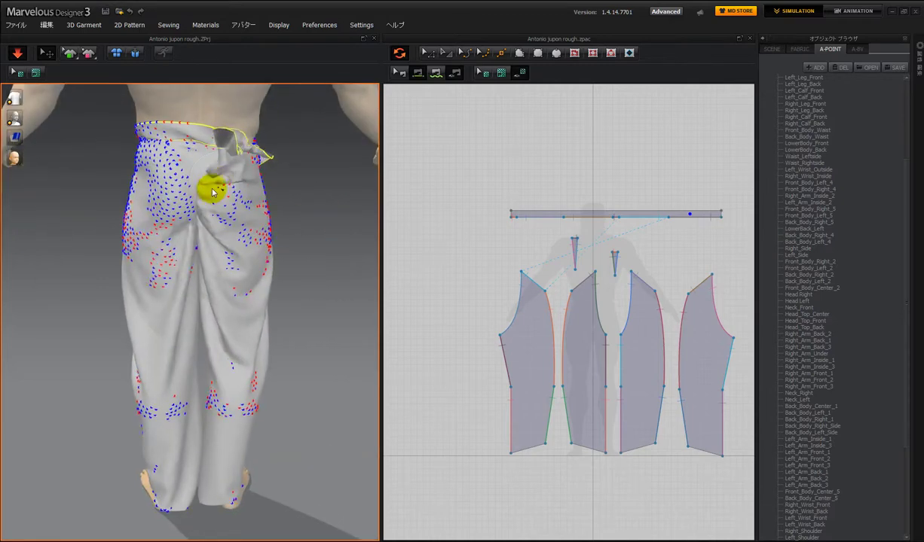
{"action": "scroll", "coordinate": [204, 260], "scroll_direction": "down", "scroll_amount": 2}
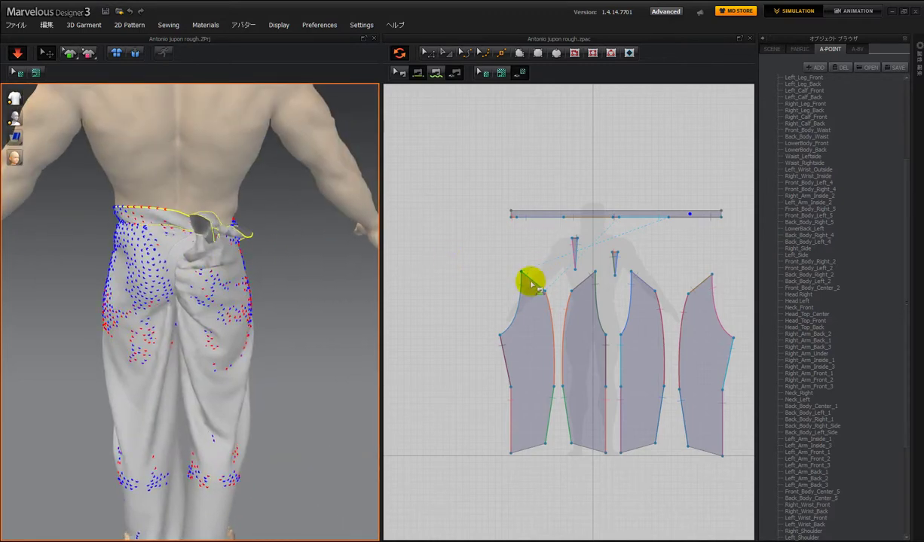
- Replace the crossed seam between the first trouser panel's waist edge and the waistband's third long segment with an uncrossed seam
{"action": "left_click", "coordinate": [400, 74]}
{"action": "left_click", "coordinate": [523, 282]}
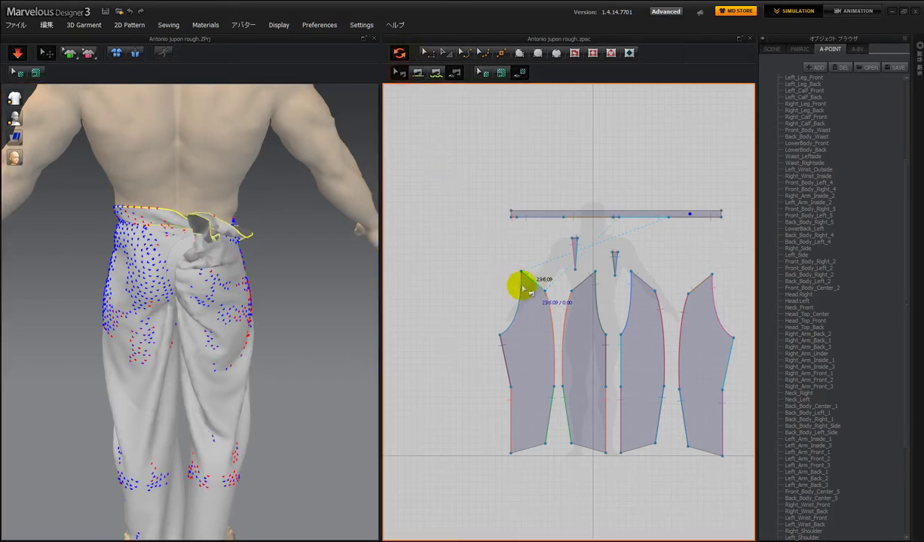
{"action": "left_click", "coordinate": [22, 57]}
{"action": "left_click", "coordinate": [22, 58]}
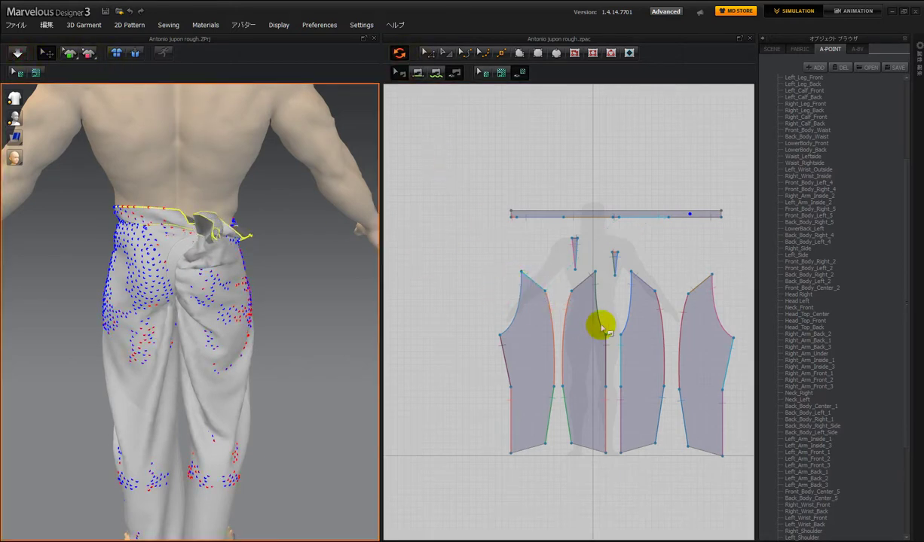
{"action": "left_click", "coordinate": [534, 282]}
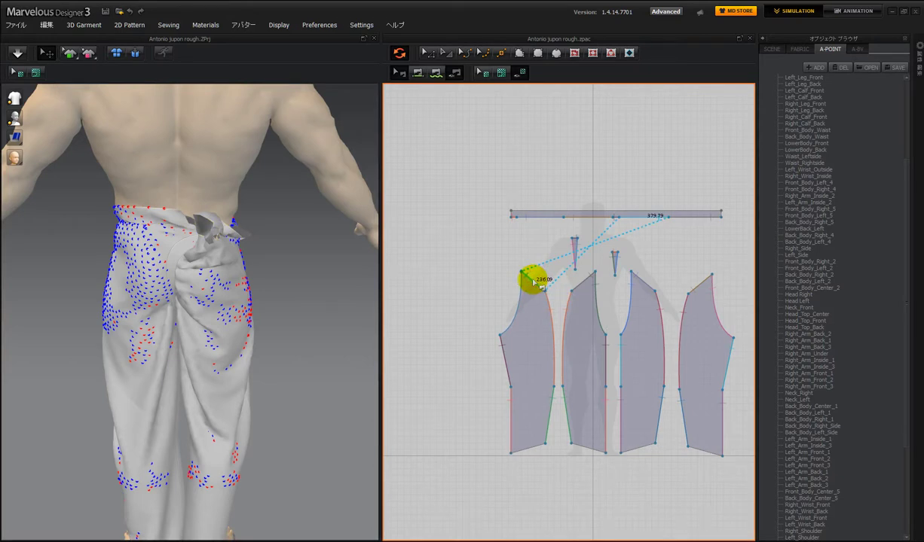
{"action": "key", "text": "Delete"}
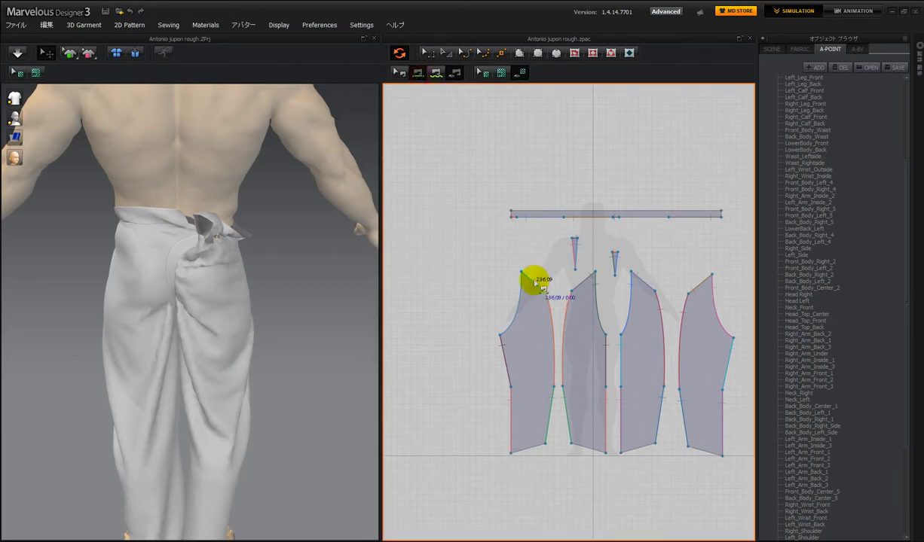
{"action": "left_click", "coordinate": [531, 281]}
{"action": "left_click", "coordinate": [631, 223]}
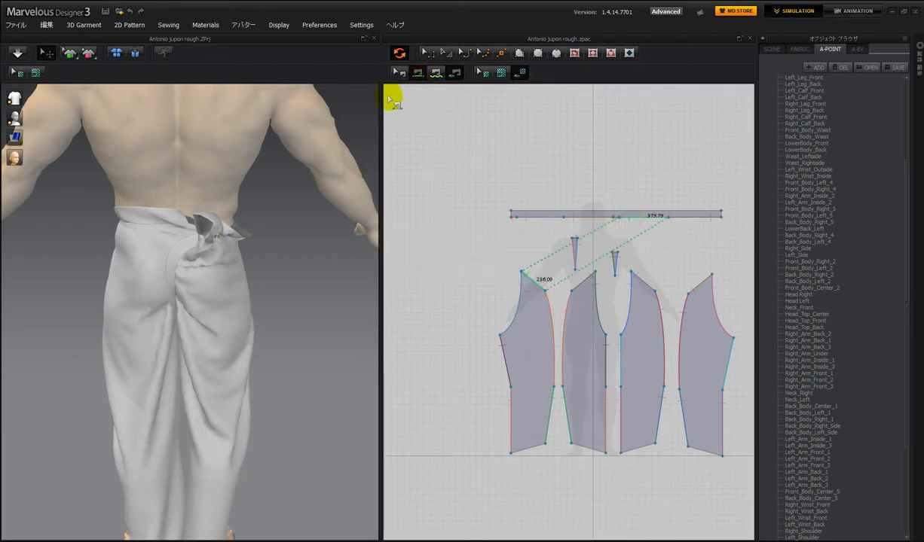
- Simulate the garment with the corrected seam and tug the waistband into place along the back waist
{"action": "left_click", "coordinate": [20, 54]}
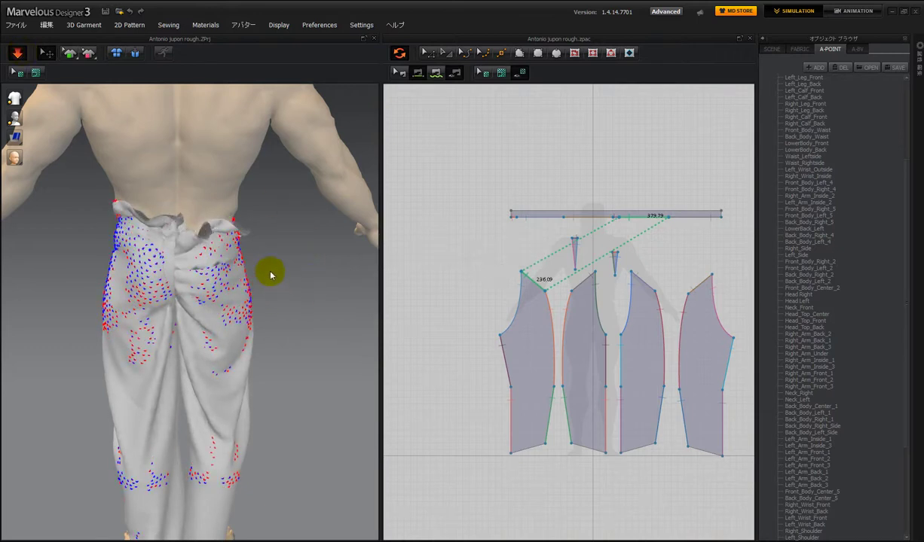
{"action": "right_click_drag", "start_coordinate": [271, 275], "coordinate": [298, 282]}
{"action": "left_click", "coordinate": [233, 253]}
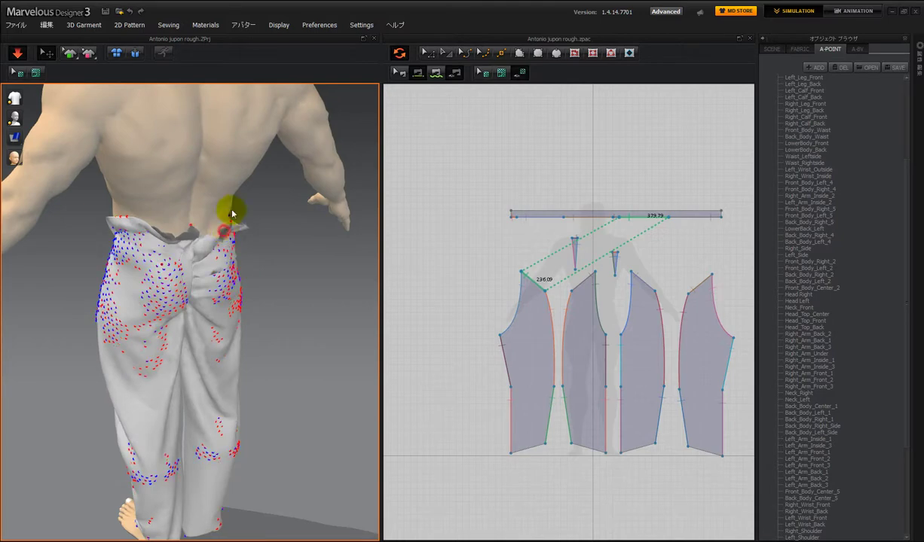
{"action": "left_click_drag", "start_coordinate": [232, 214], "coordinate": [268, 295]}
{"action": "right_click_drag", "start_coordinate": [269, 295], "coordinate": [274, 269]}
{"action": "left_click_drag", "start_coordinate": [152, 210], "coordinate": [152, 211]}
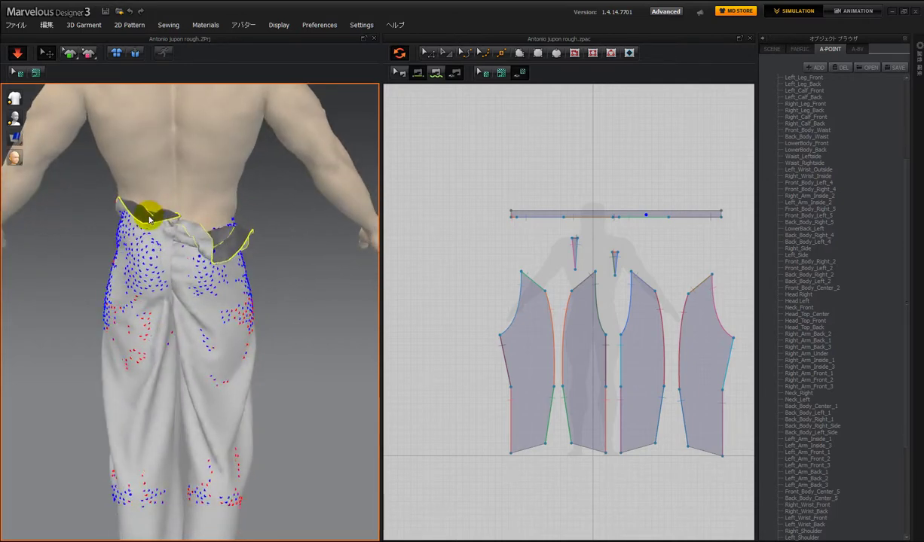
- Shorten the waistband pattern piece from both ends to about 812 mm long, keeping its height
{"action": "left_click", "coordinate": [446, 232]}
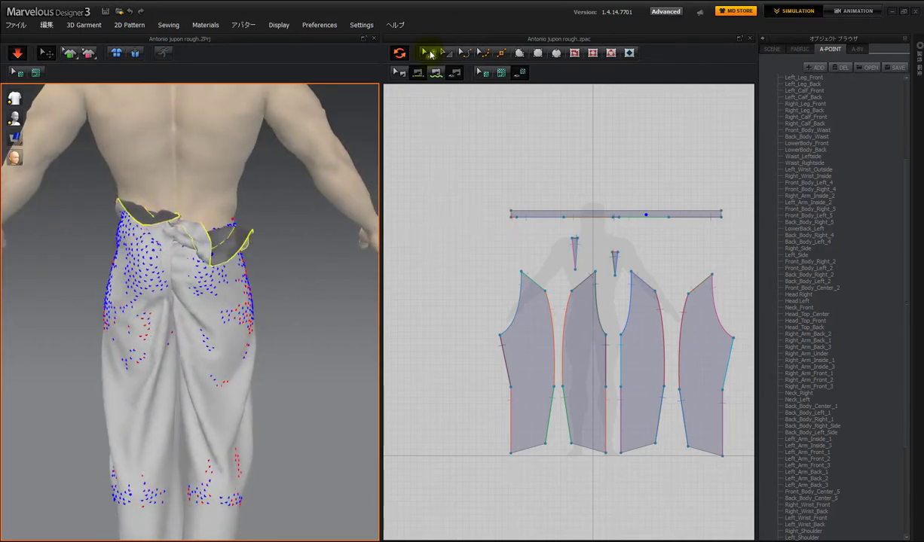
{"action": "left_click", "coordinate": [445, 52]}
{"action": "left_click", "coordinate": [546, 214]}
{"action": "left_click", "coordinate": [501, 217]}
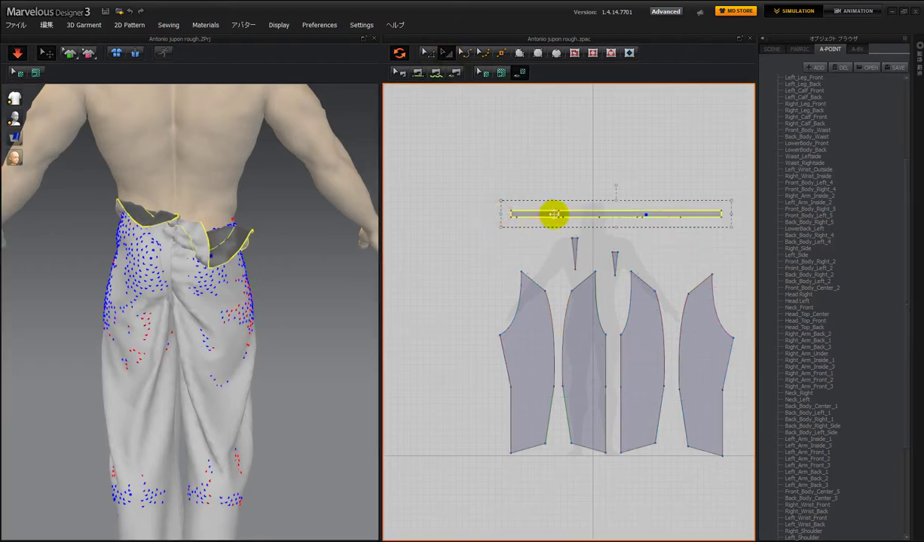
{"action": "left_click_drag", "start_coordinate": [554, 216], "coordinate": [555, 214]}
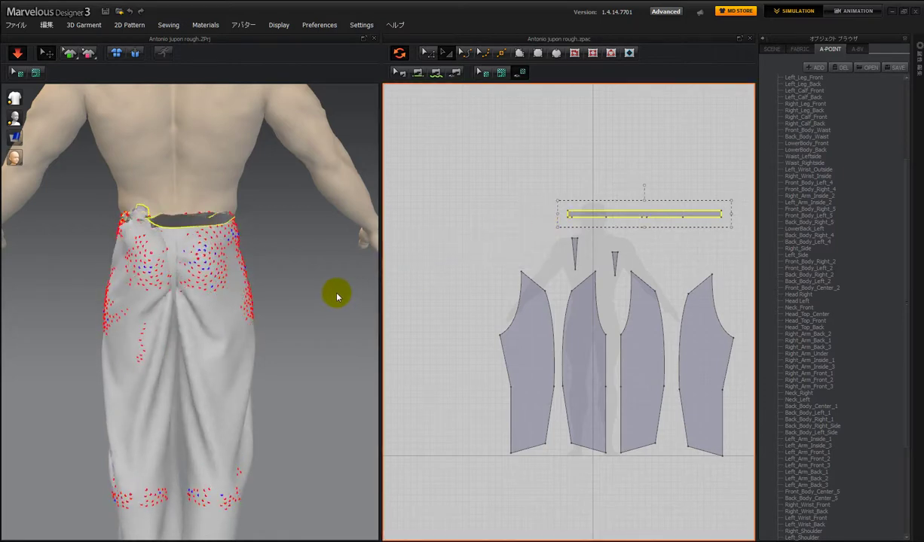
{"action": "right_click_drag", "start_coordinate": [331, 286], "coordinate": [143, 298]}
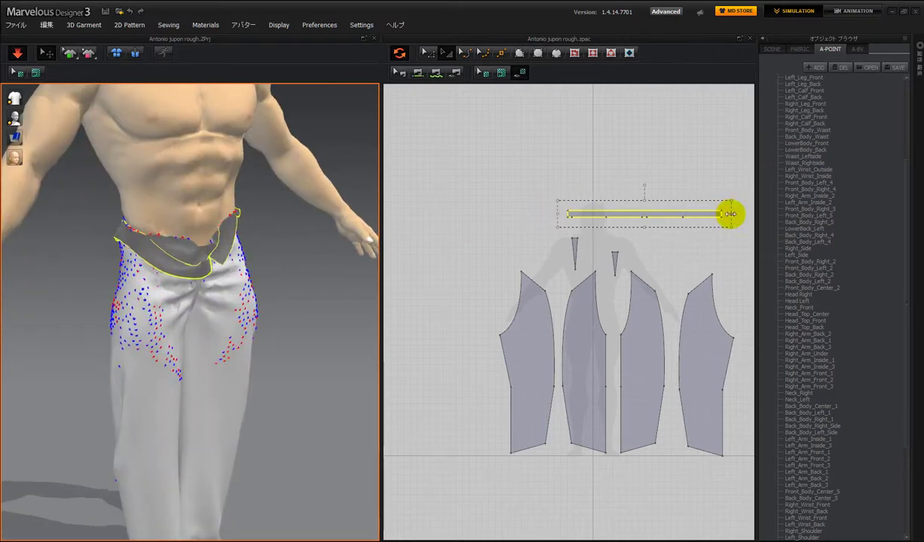
{"action": "left_click_drag", "start_coordinate": [731, 214], "coordinate": [682, 215]}
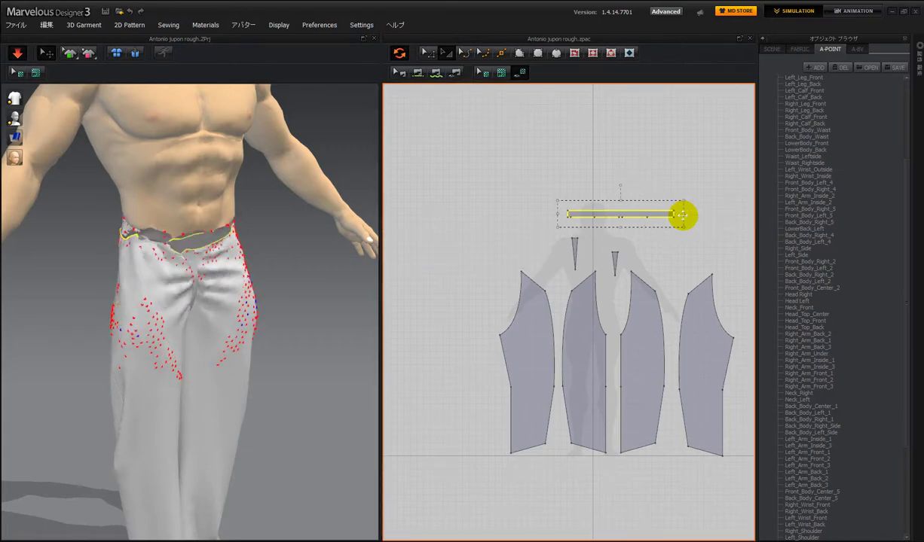
- Pull the shortened waistband and the trouser top up around the front of the waist during simulation
{"action": "right_click_drag", "start_coordinate": [330, 299], "coordinate": [279, 298]}
{"action": "left_click_drag", "start_coordinate": [236, 225], "coordinate": [111, 240]}
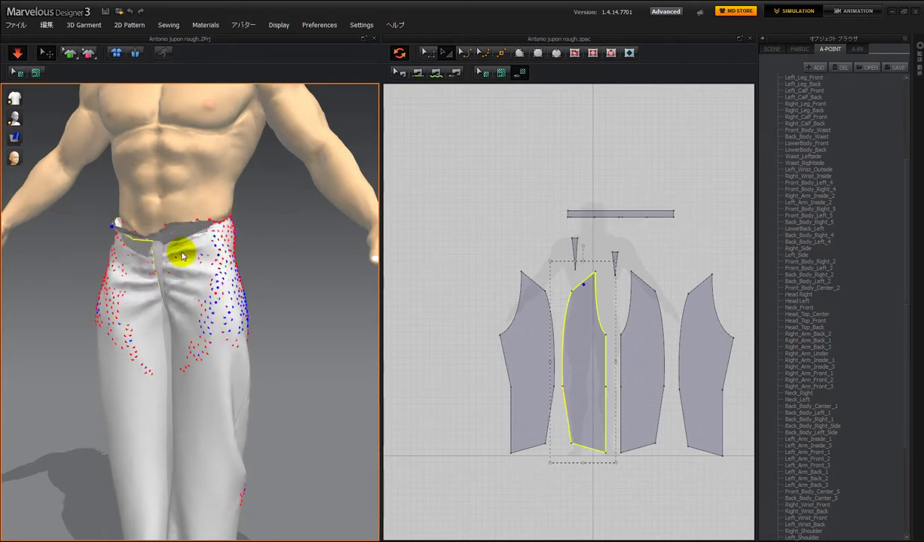
{"action": "left_click_drag", "start_coordinate": [198, 217], "coordinate": [201, 175]}
{"action": "left_click_drag", "start_coordinate": [137, 261], "coordinate": [138, 261]}
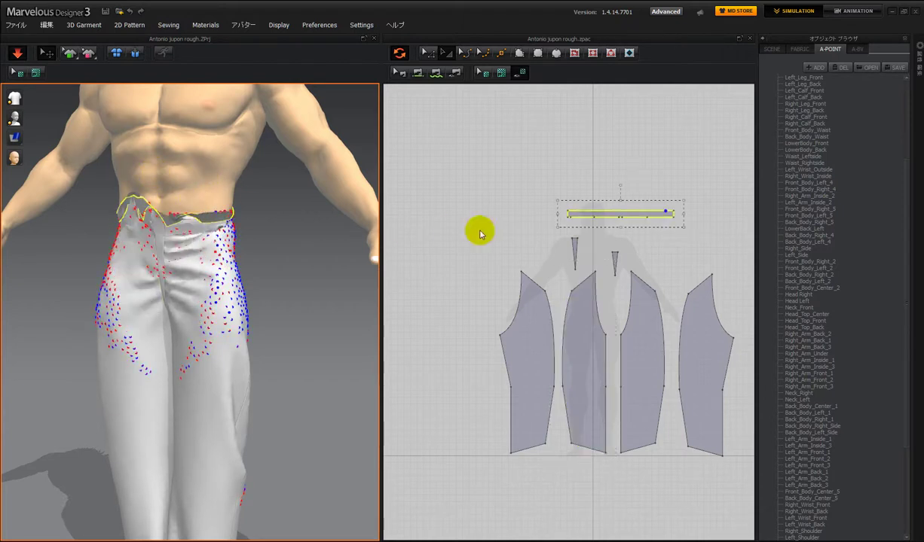
- Try joining the waistband's two short ends with a seam and simulate the closure
{"action": "scroll", "coordinate": [599, 217], "scroll_direction": "down", "scroll_amount": 2}
{"action": "scroll", "coordinate": [599, 216], "scroll_direction": "up", "scroll_amount": 5}
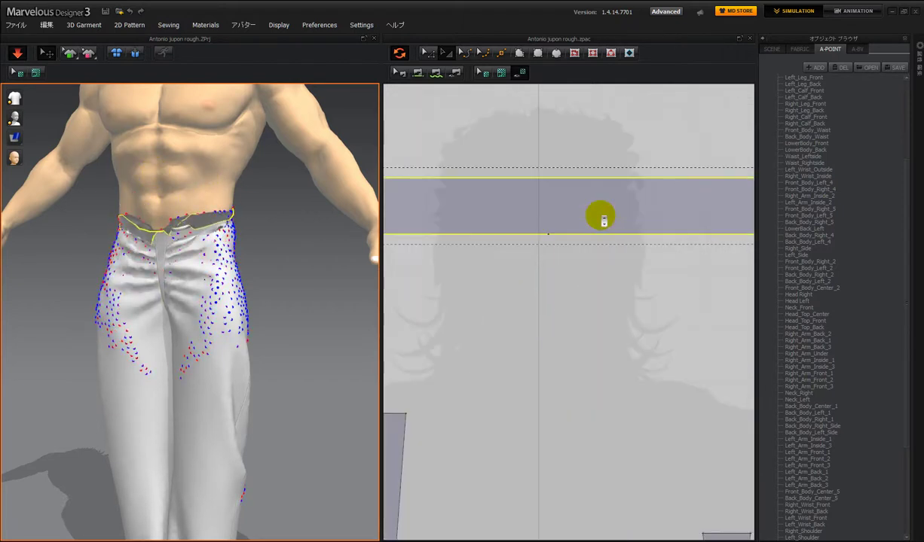
{"action": "scroll", "coordinate": [602, 217], "scroll_direction": "down", "scroll_amount": 2}
{"action": "middle_click_drag", "start_coordinate": [596, 213], "coordinate": [493, 243]}
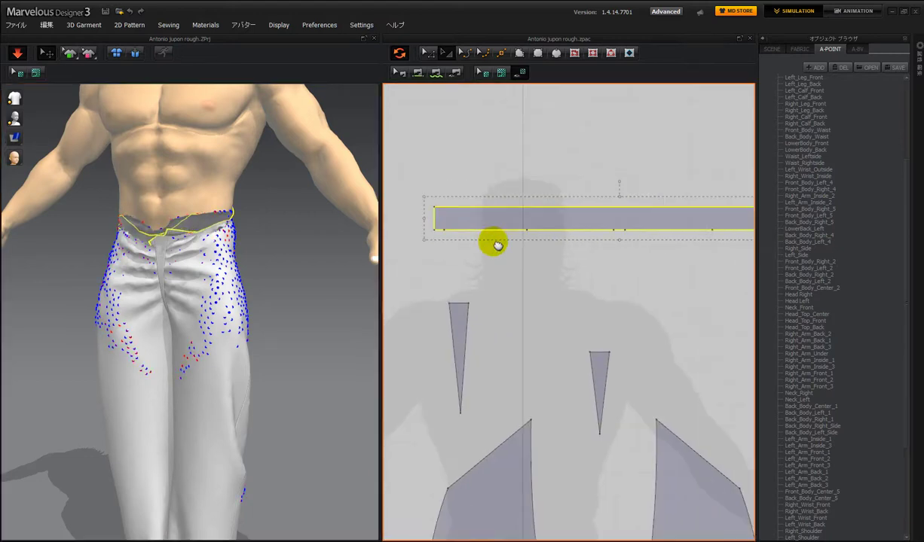
{"action": "scroll", "coordinate": [499, 248], "scroll_direction": "down", "scroll_amount": 2}
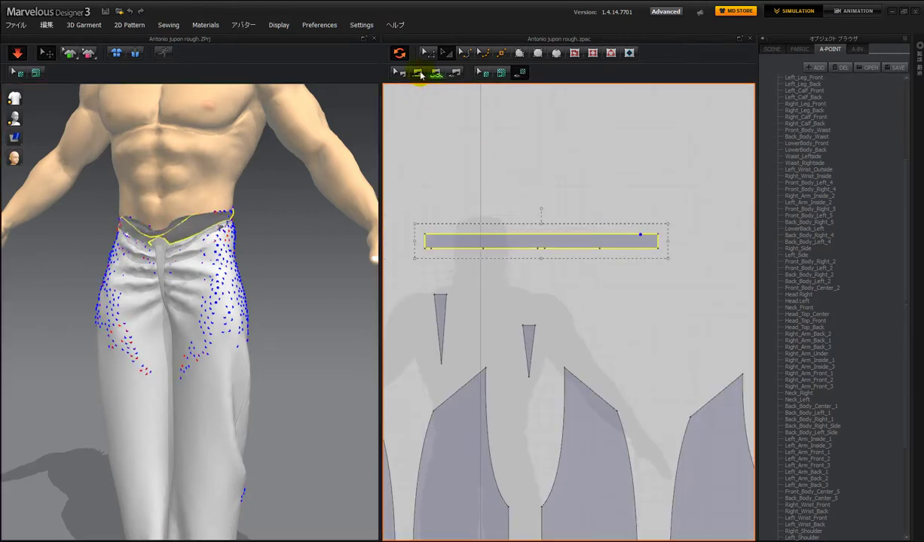
{"action": "left_click", "coordinate": [418, 74]}
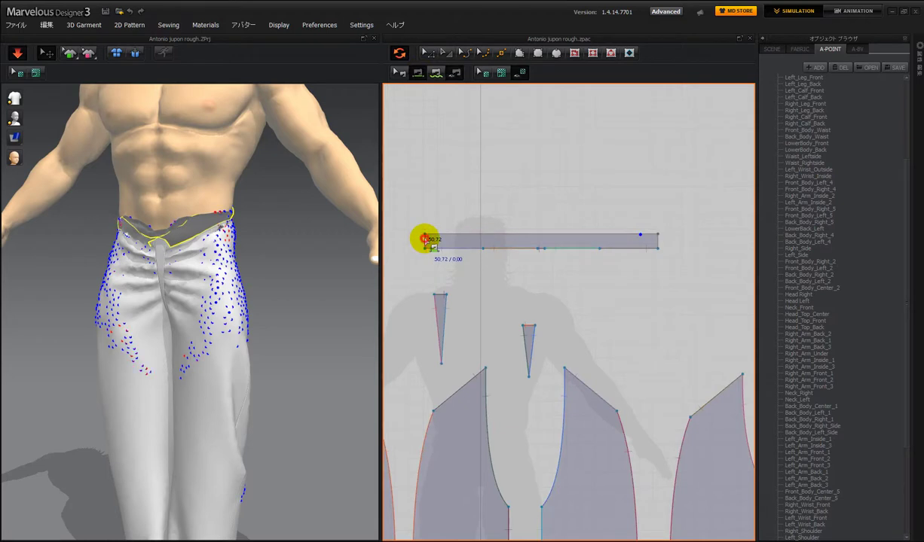
{"action": "left_click", "coordinate": [425, 240]}
{"action": "left_click", "coordinate": [657, 239]}
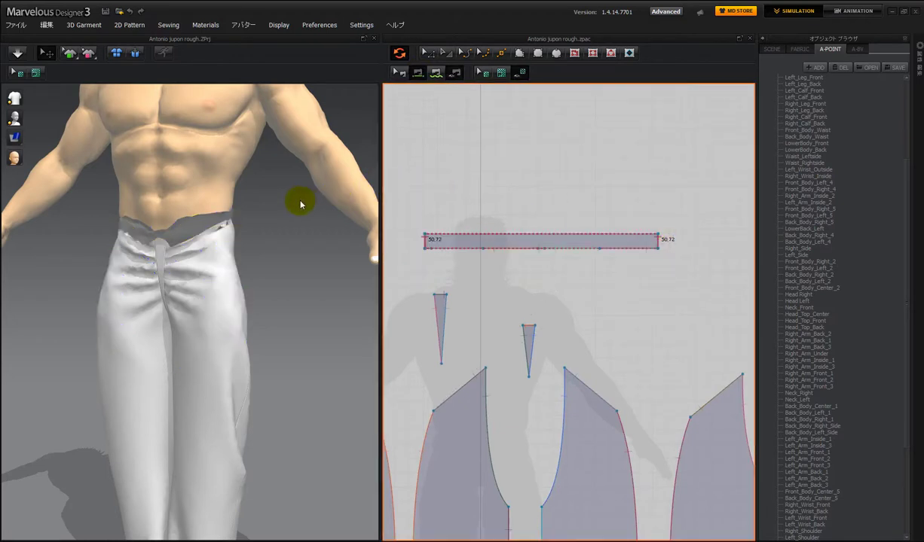
{"action": "left_click", "coordinate": [18, 55]}
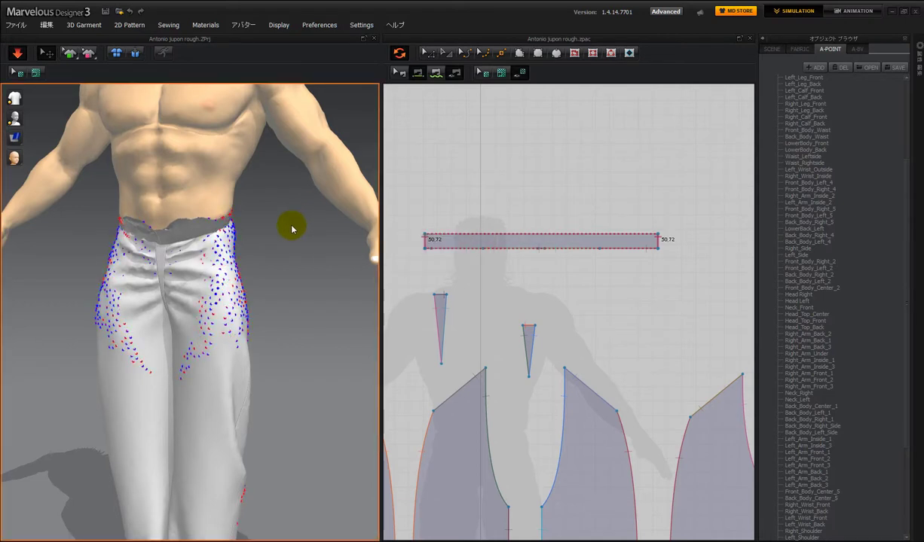
{"action": "key", "text": "space"}
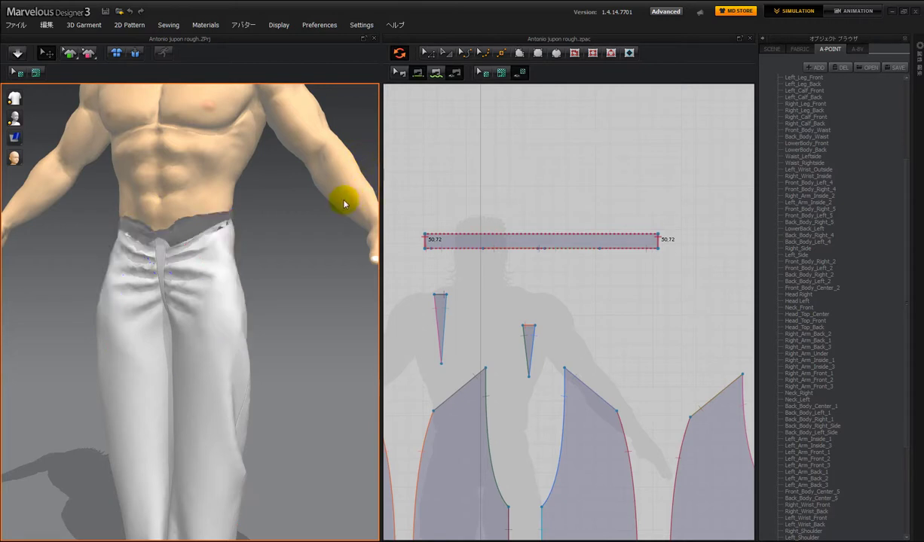
{"action": "left_click", "coordinate": [511, 211]}
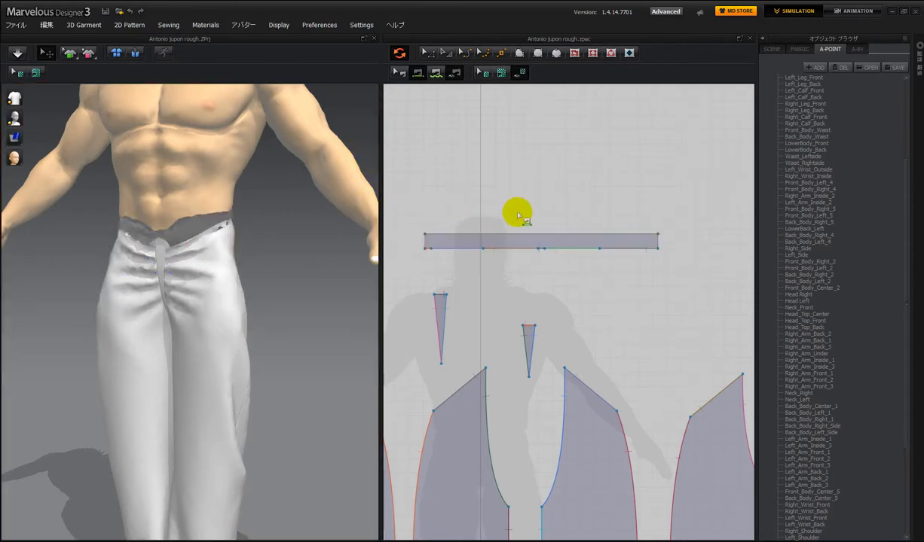
- Sew the waistband's two short end edges together and run the simulation
{"action": "left_click", "coordinate": [422, 73]}
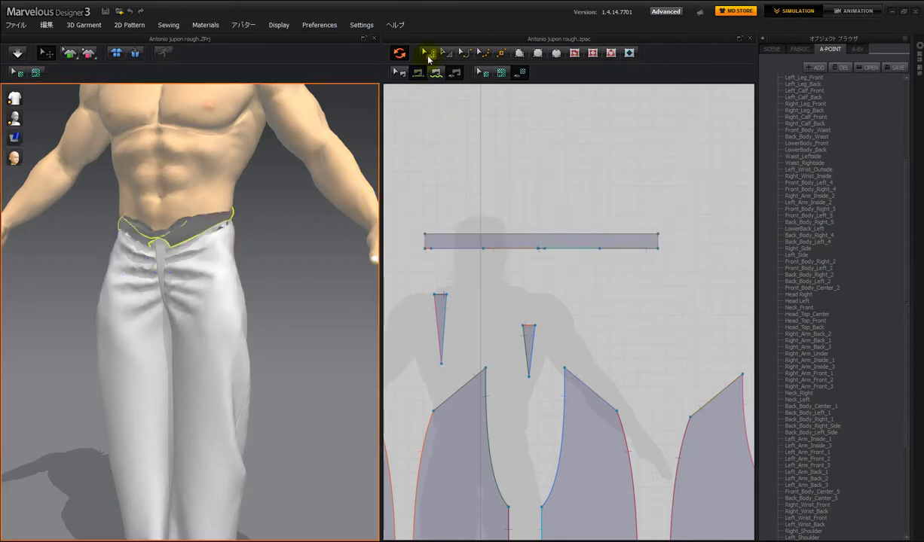
{"action": "left_click", "coordinate": [416, 77]}
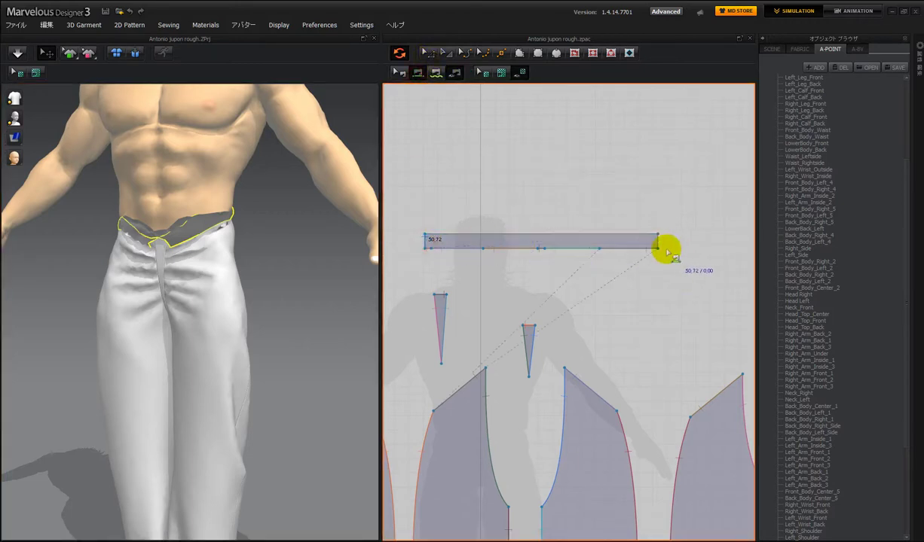
{"action": "left_click", "coordinate": [661, 242]}
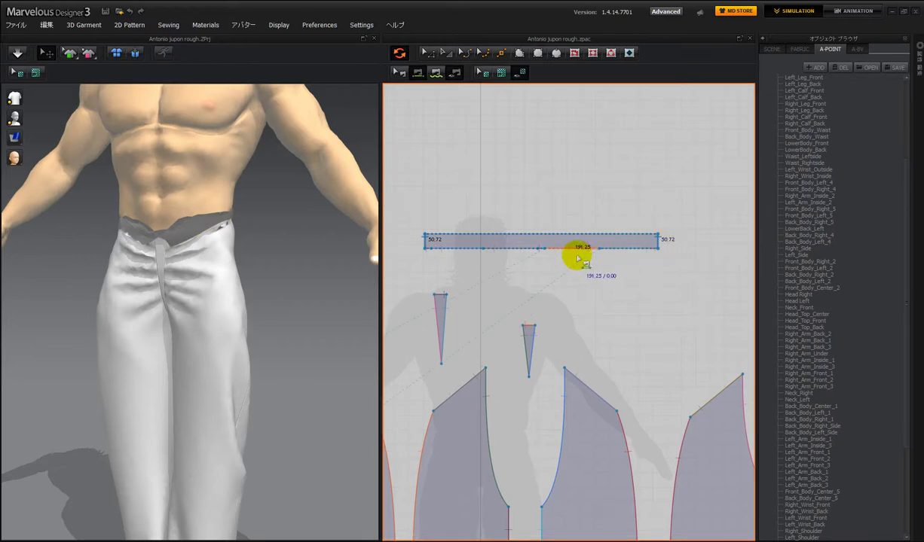
{"action": "scroll", "coordinate": [551, 239], "scroll_direction": "up", "scroll_amount": 10}
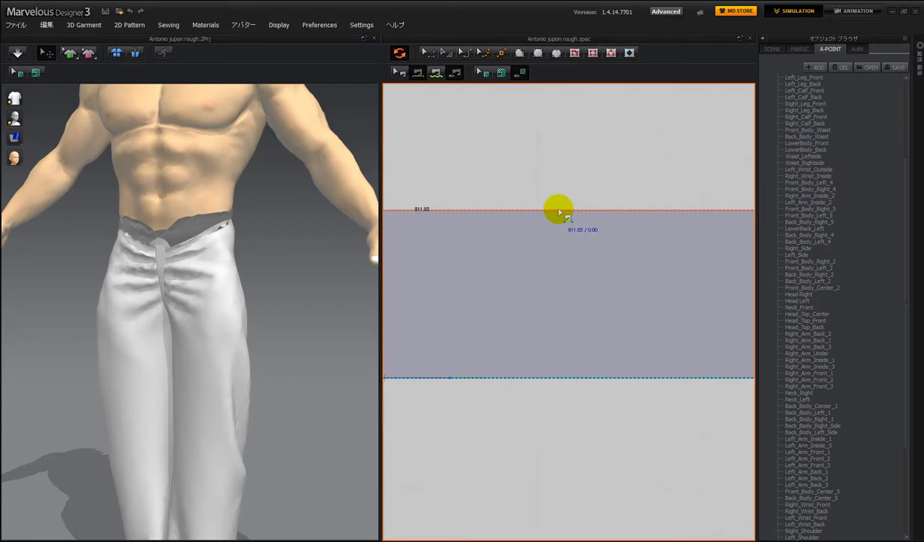
{"action": "scroll", "coordinate": [559, 211], "scroll_direction": "down", "scroll_amount": 8}
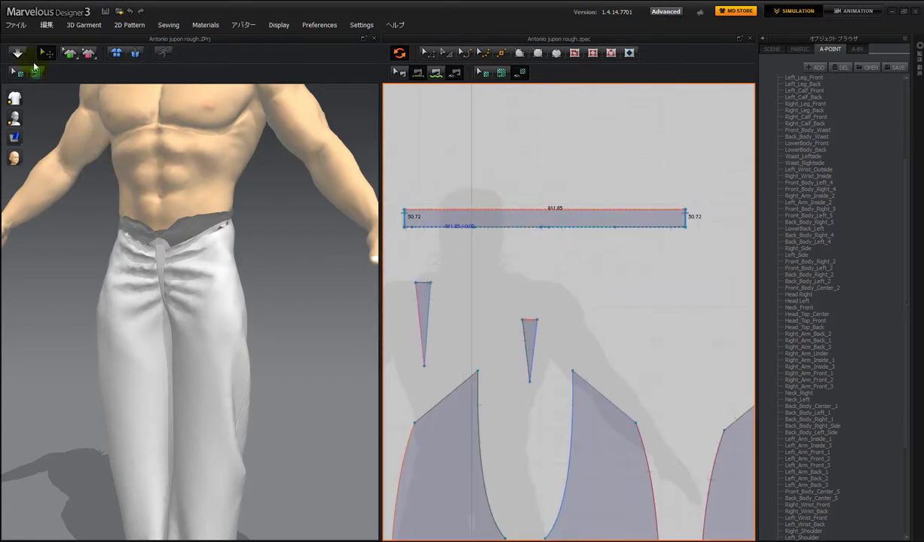
{"action": "left_click", "coordinate": [18, 52]}
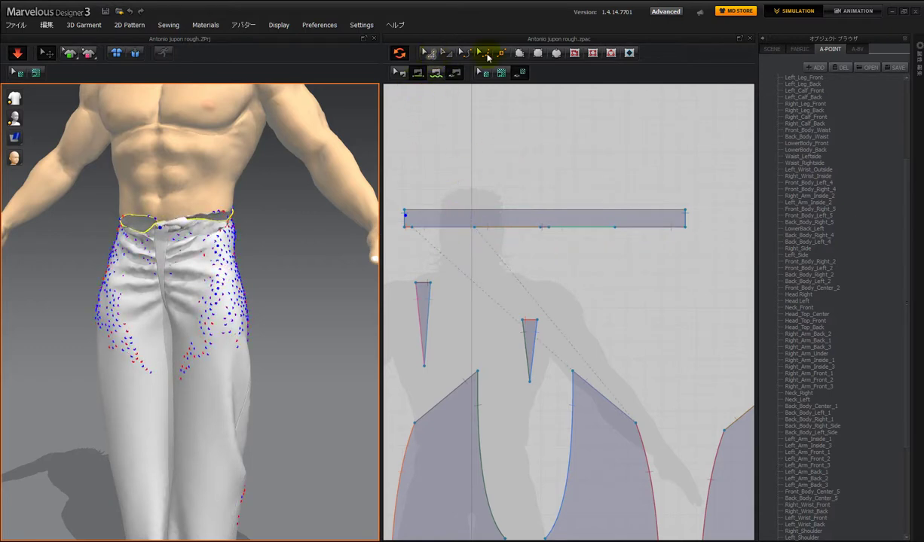
- Add four points to the waistband's upper edge, directly above the lower edge's points that separate the long and short centre segments
{"action": "left_click", "coordinate": [499, 55]}
{"action": "left_click", "coordinate": [487, 223]}
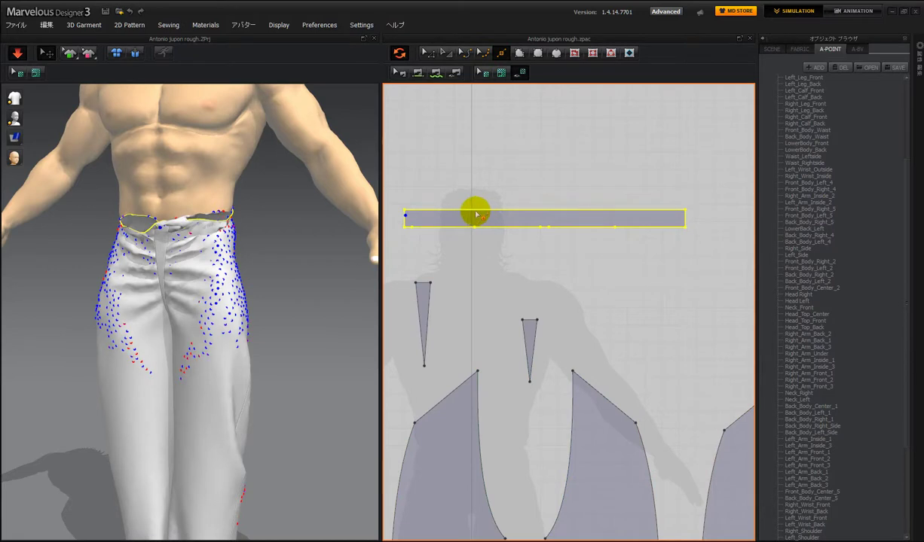
{"action": "left_click", "coordinate": [475, 211]}
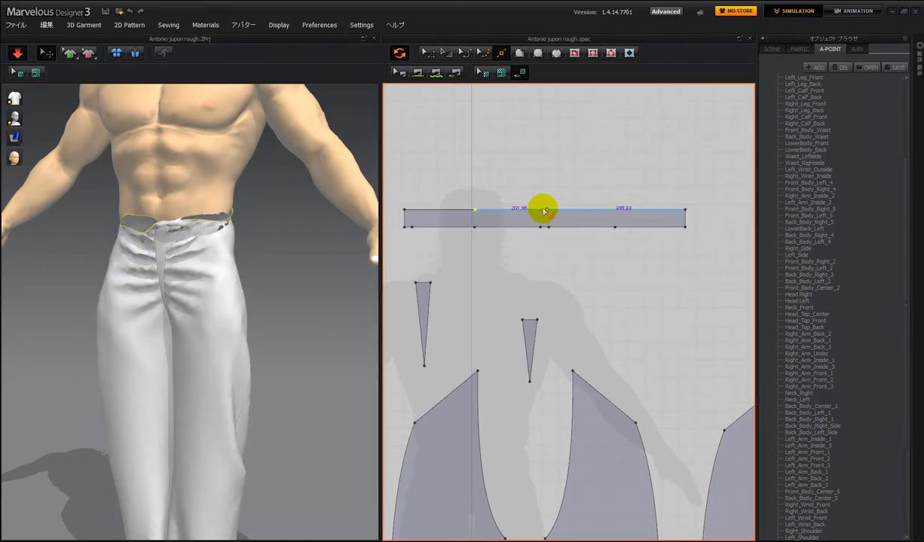
{"action": "left_click", "coordinate": [540, 211]}
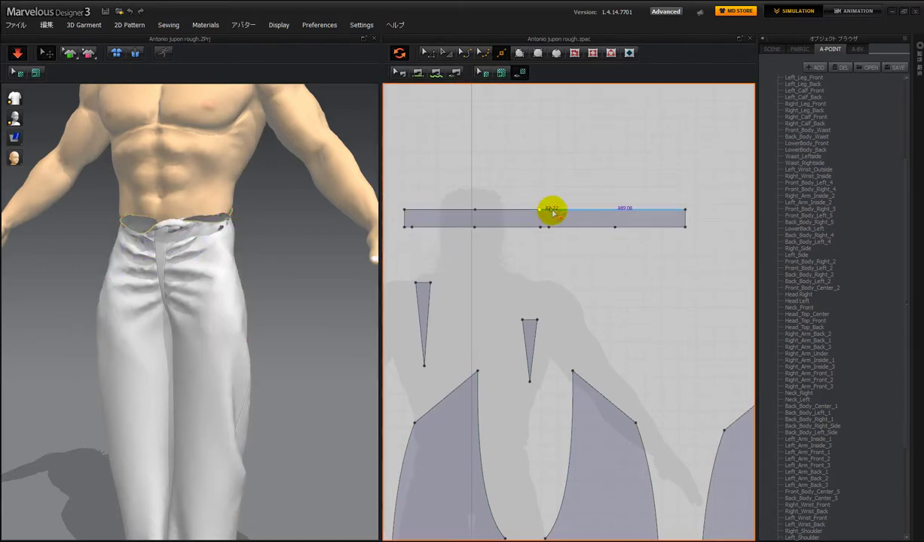
{"action": "left_click", "coordinate": [549, 210]}
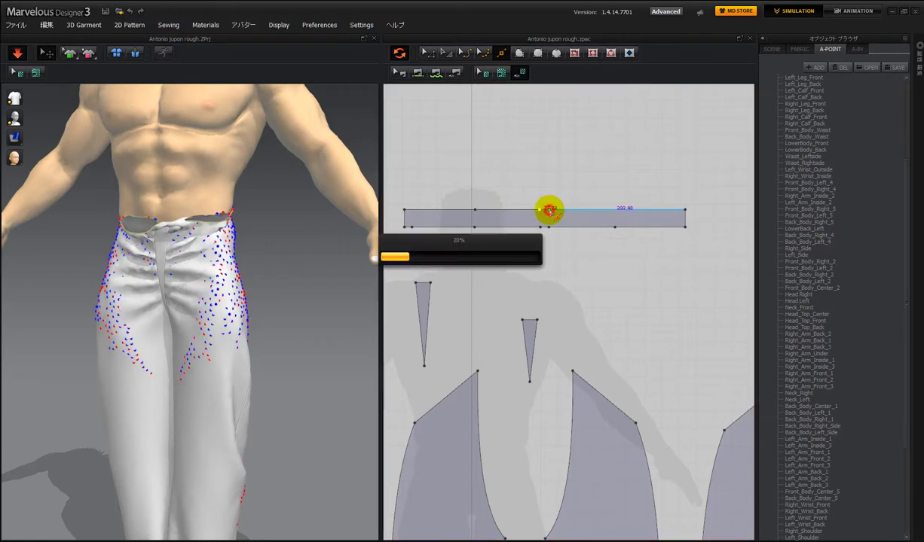
{"action": "left_click", "coordinate": [616, 211]}
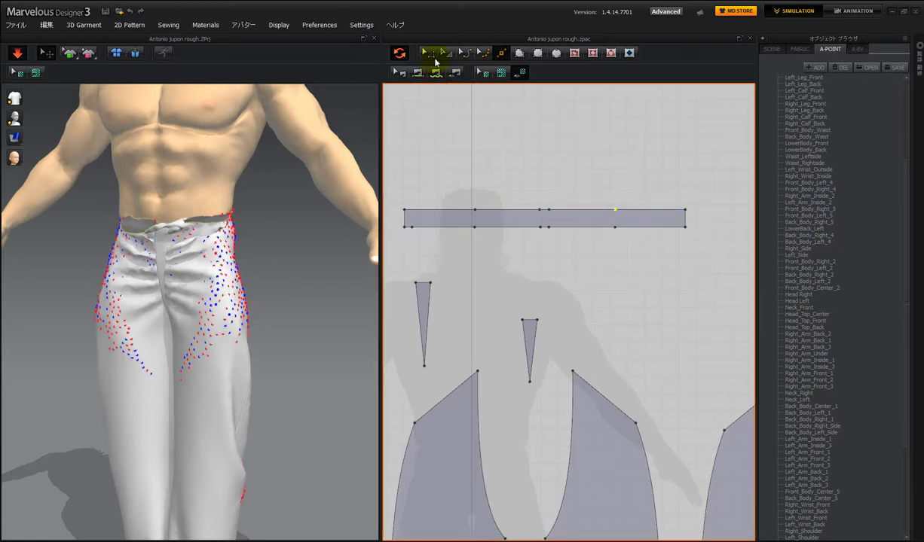
{"action": "left_click", "coordinate": [427, 54]}
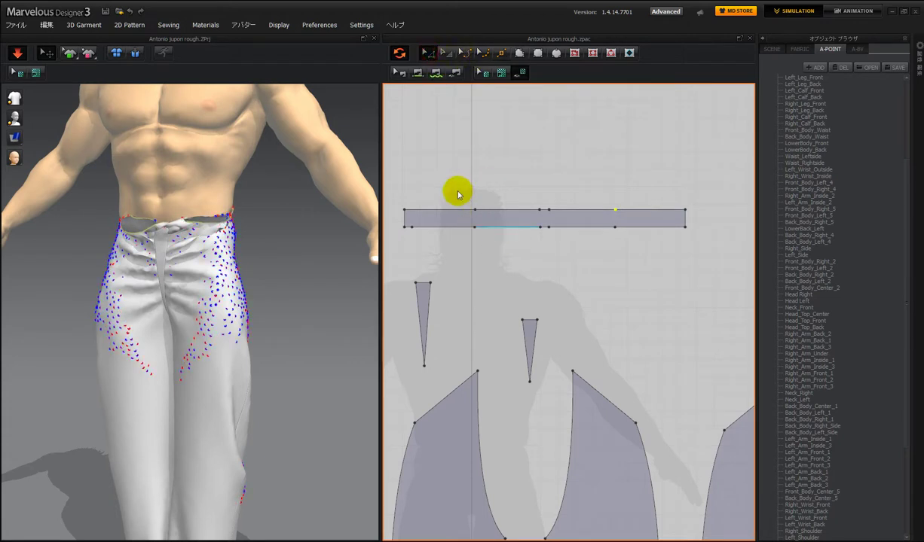
- Lower the waistband's inner points in two stages to form a shallow downward curve, and move its two upper corners inward
{"action": "left_click_drag", "start_coordinate": [454, 189], "coordinate": [623, 253]}
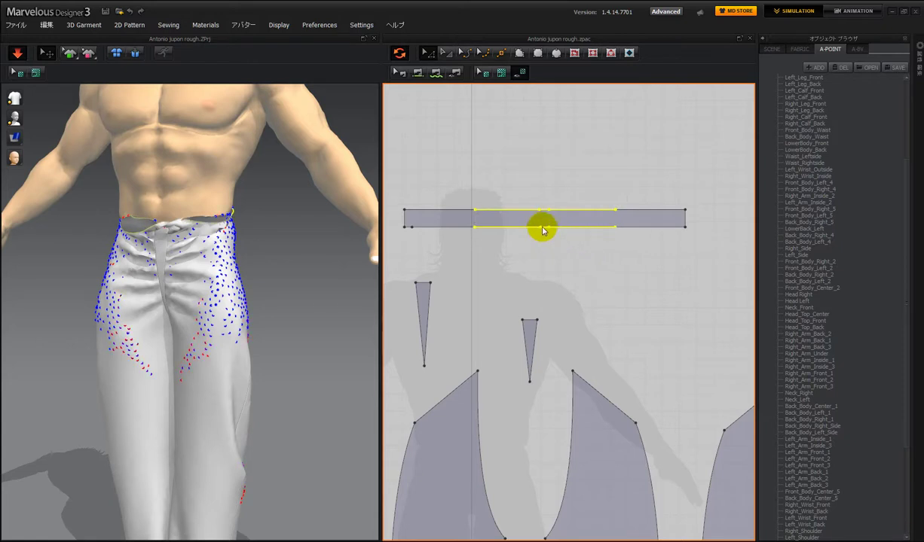
{"action": "left_click_drag", "start_coordinate": [542, 235], "coordinate": [544, 236]}
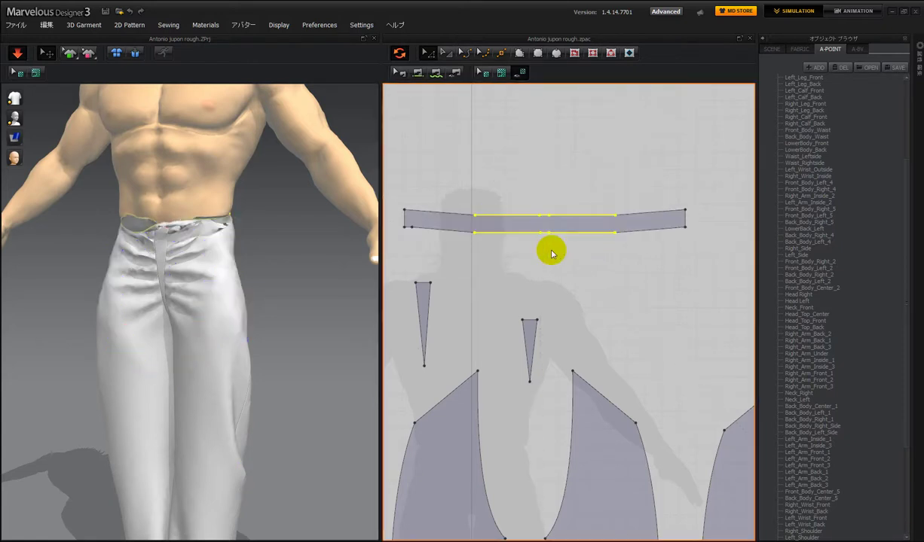
{"action": "left_click", "coordinate": [527, 199]}
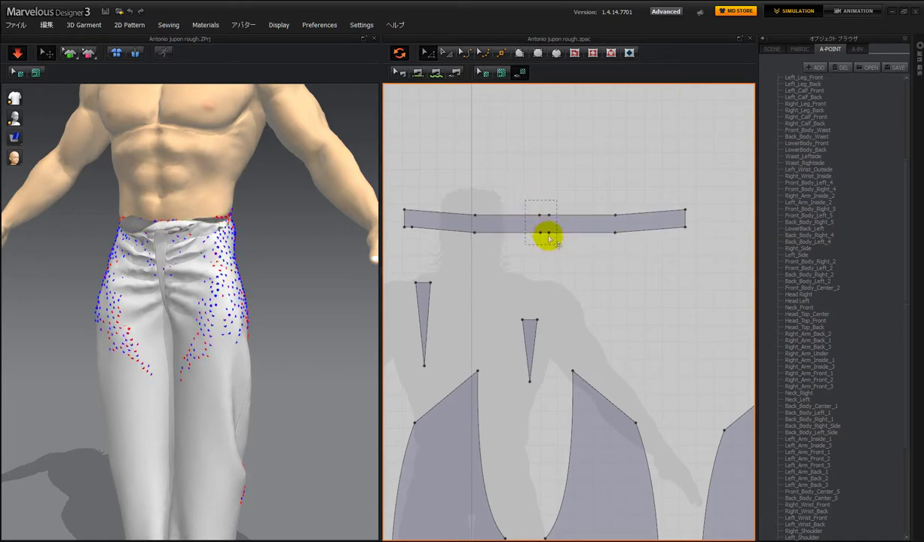
{"action": "left_click_drag", "start_coordinate": [541, 235], "coordinate": [543, 235]}
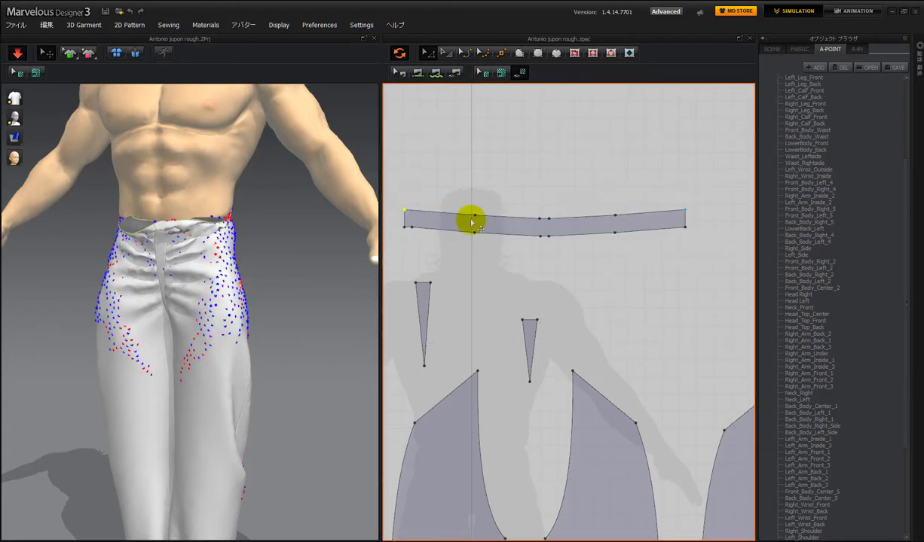
{"action": "left_click", "coordinate": [412, 211]}
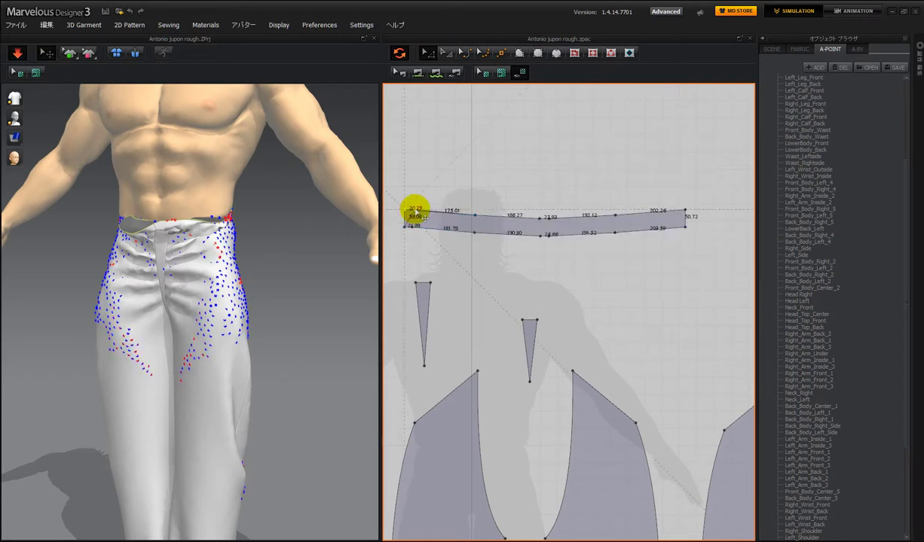
{"action": "left_click", "coordinate": [683, 212]}
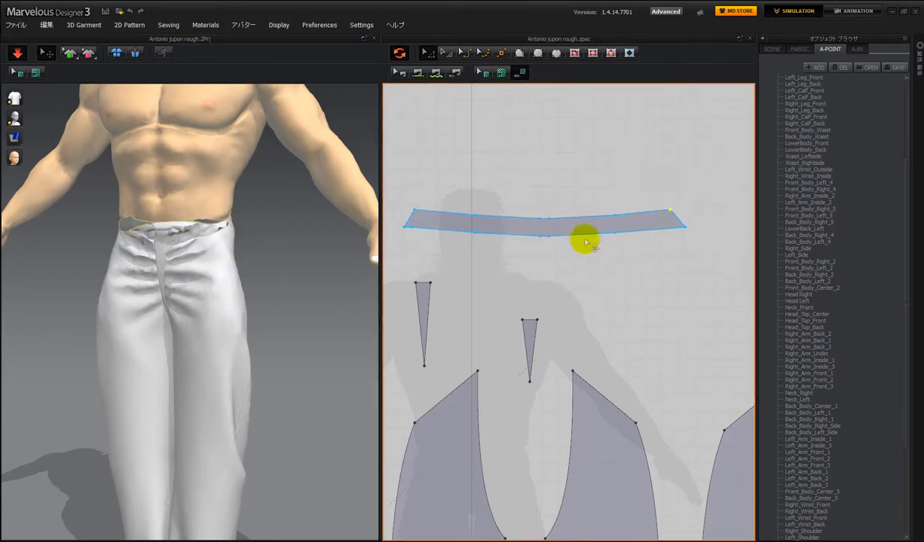
- Pull the curved waistband up at both sides of the waist during simulation
{"action": "left_click", "coordinate": [134, 228]}
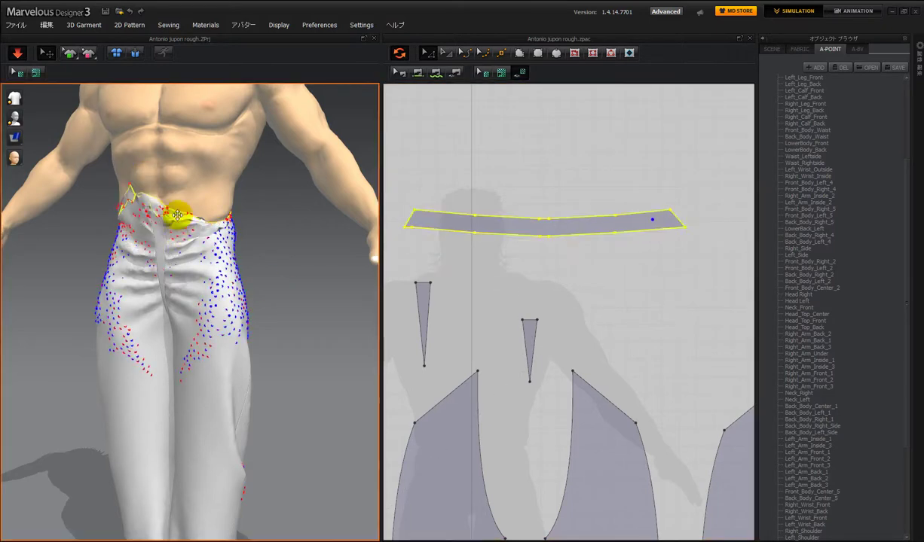
{"action": "right_click_drag", "start_coordinate": [262, 264], "coordinate": [239, 226]}
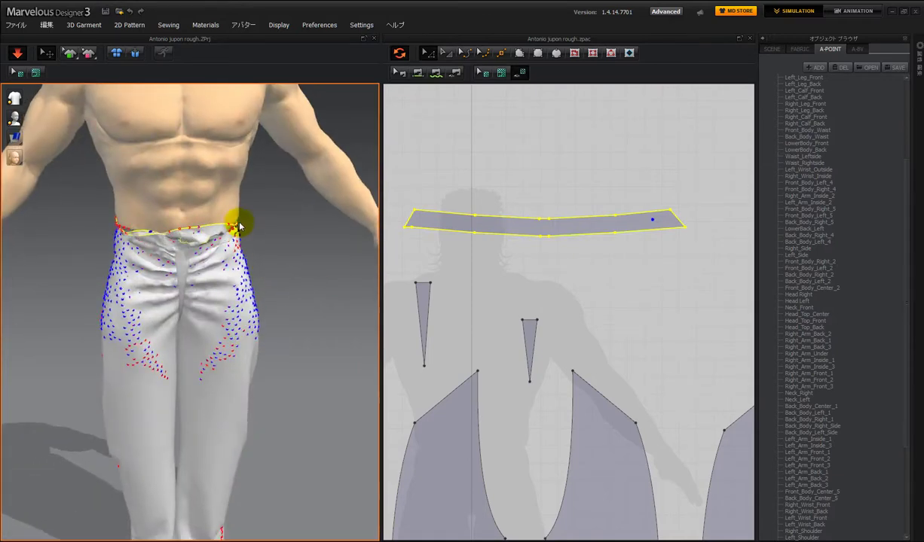
{"action": "left_click_drag", "start_coordinate": [237, 226], "coordinate": [296, 219]}
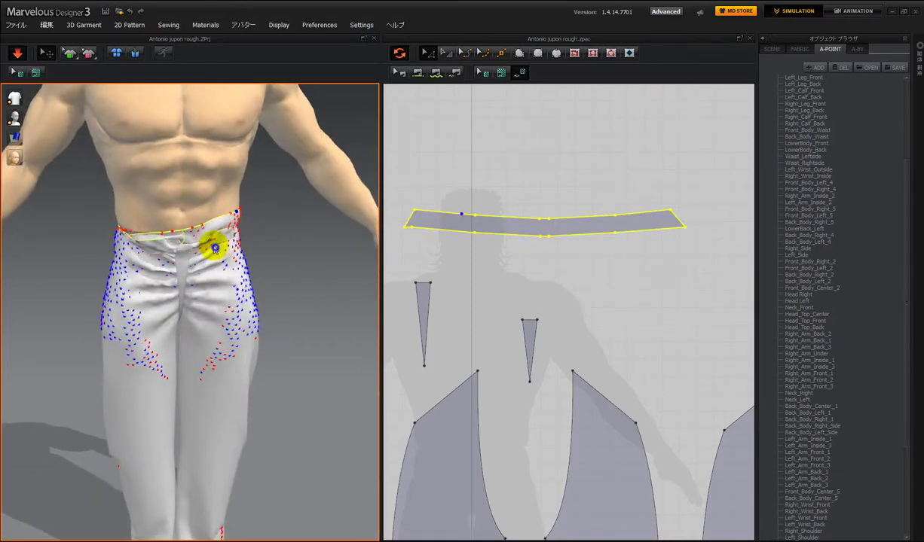
- Pull the waistband and trouser top up at the front centre and the avatar's left front during simulation
{"action": "right_click_drag", "start_coordinate": [214, 245], "coordinate": [201, 223]}
{"action": "scroll", "coordinate": [190, 238], "scroll_direction": "down", "scroll_amount": 3}
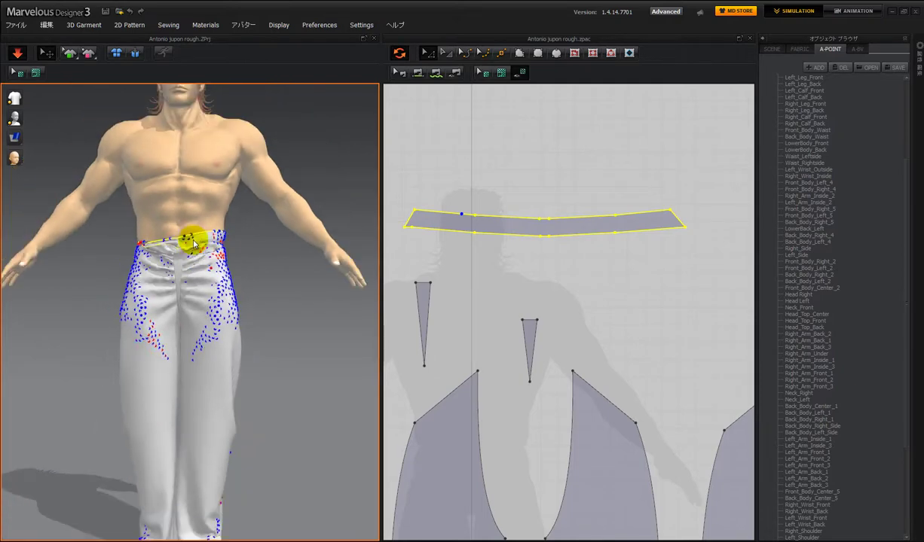
{"action": "scroll", "coordinate": [194, 240], "scroll_direction": "up", "scroll_amount": 5}
{"action": "scroll", "coordinate": [194, 239], "scroll_direction": "up", "scroll_amount": 5}
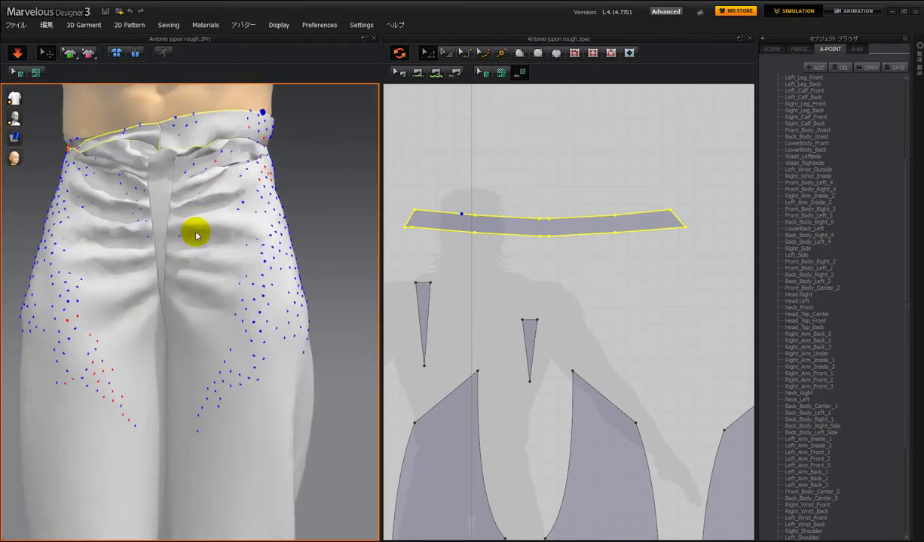
{"action": "left_click_drag", "start_coordinate": [160, 118], "coordinate": [151, 100]}
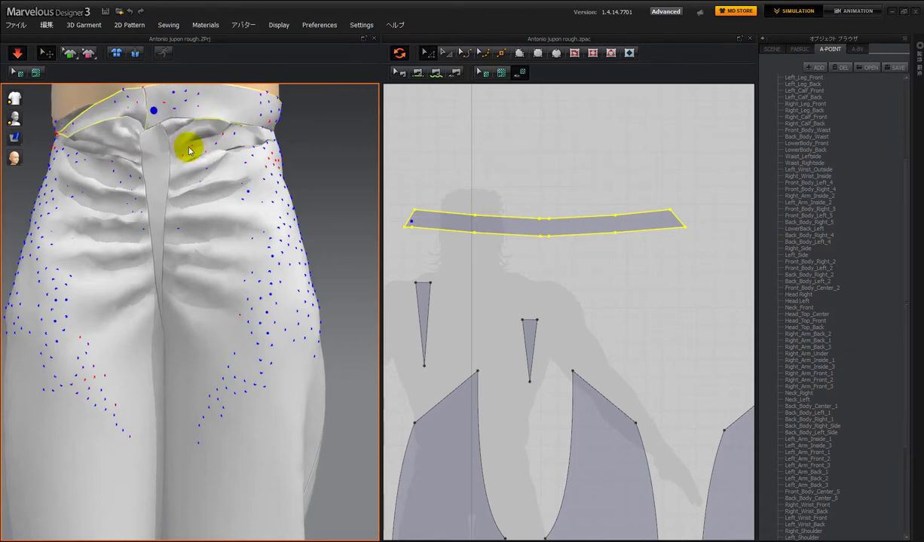
{"action": "right_click_drag", "start_coordinate": [329, 188], "coordinate": [252, 196]}
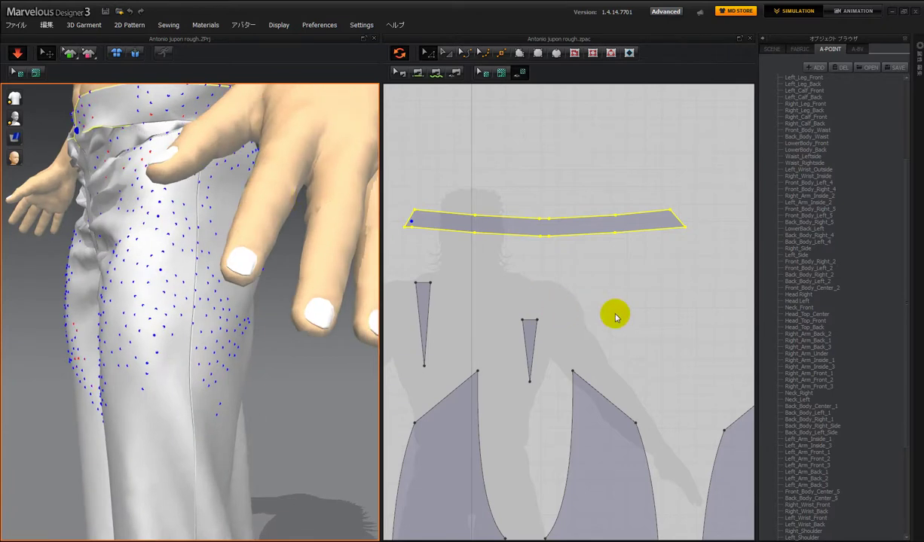
{"action": "right_click_drag", "start_coordinate": [172, 318], "coordinate": [288, 330]}
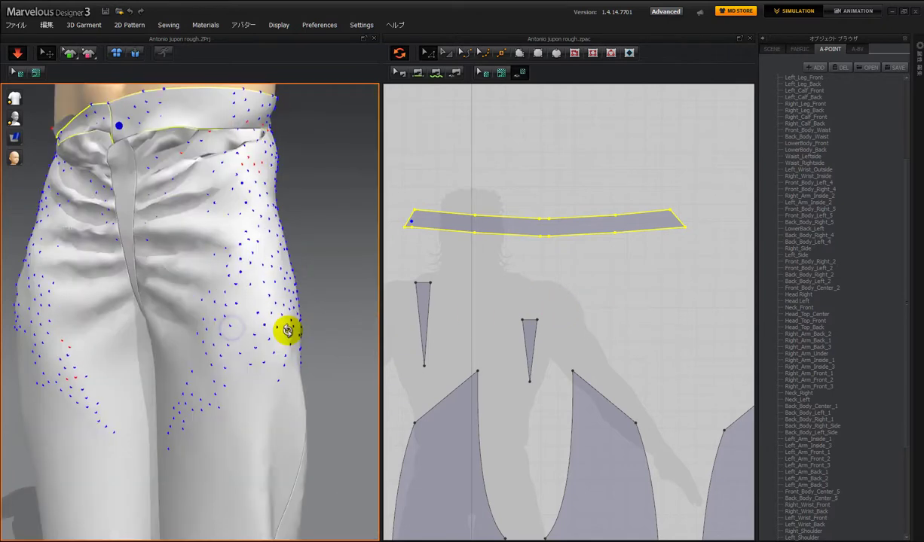
{"action": "left_click", "coordinate": [216, 89]}
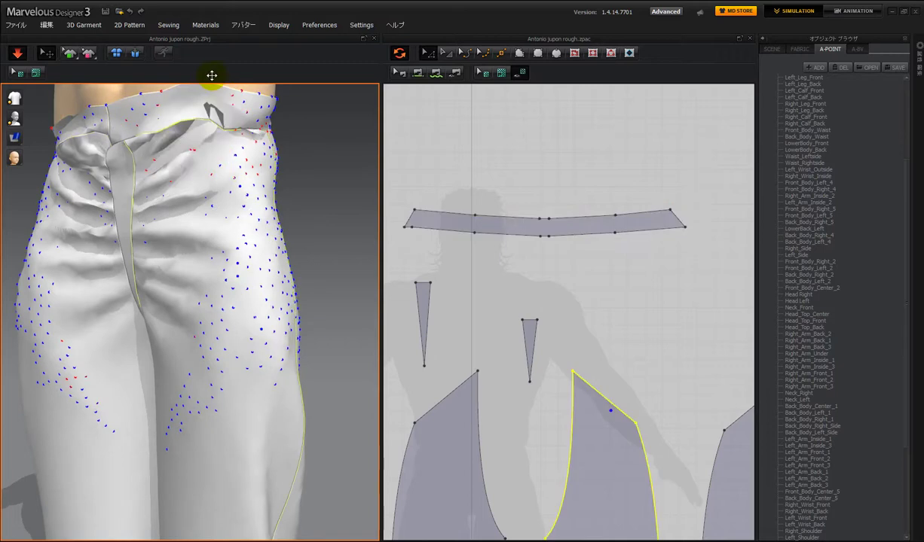
{"action": "left_click", "coordinate": [170, 86]}
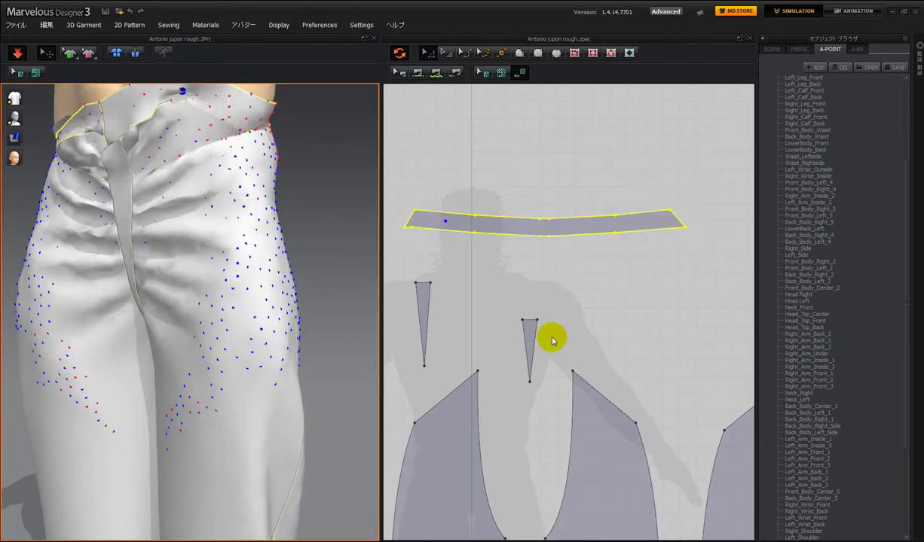
- Shorten the waistband pattern by scaling it narrower from its left end
{"action": "scroll", "coordinate": [646, 317], "scroll_direction": "down", "scroll_amount": 5}
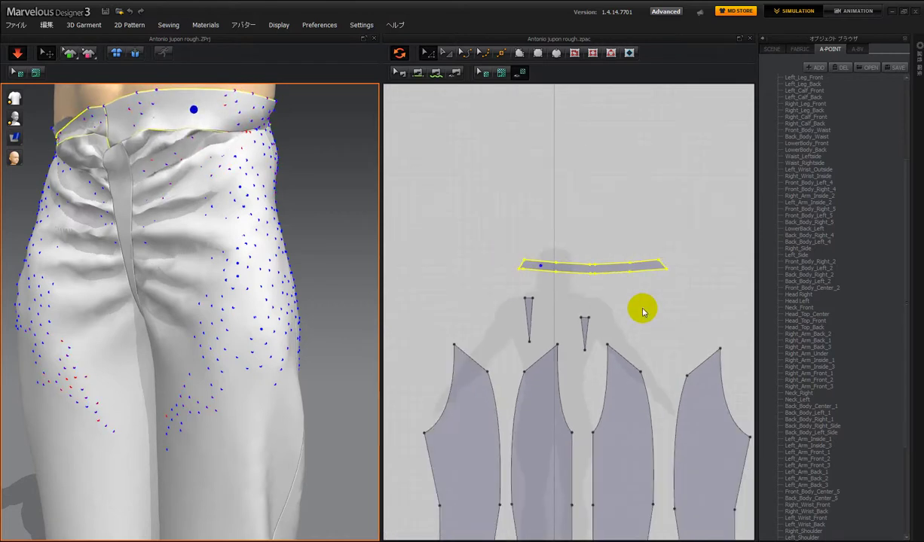
{"action": "left_click_drag", "start_coordinate": [685, 290], "coordinate": [529, 269]}
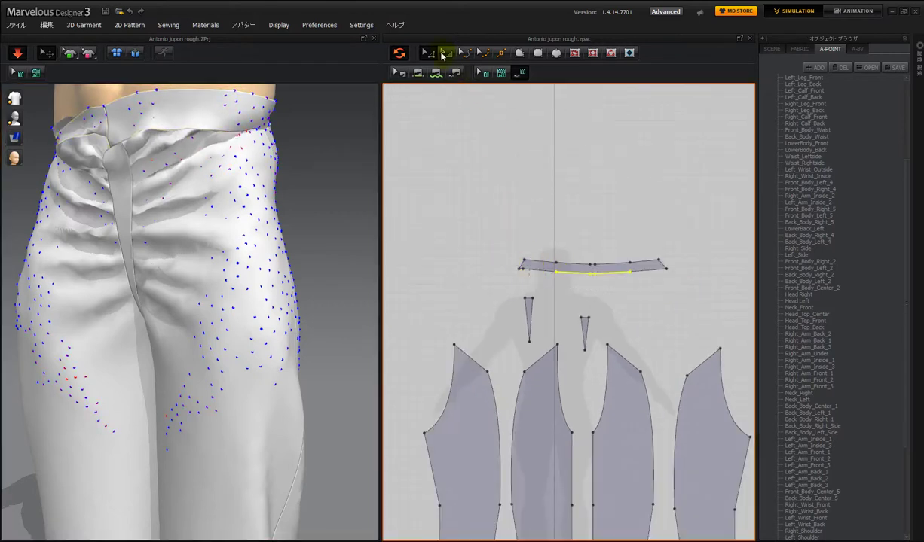
{"action": "left_click", "coordinate": [532, 265]}
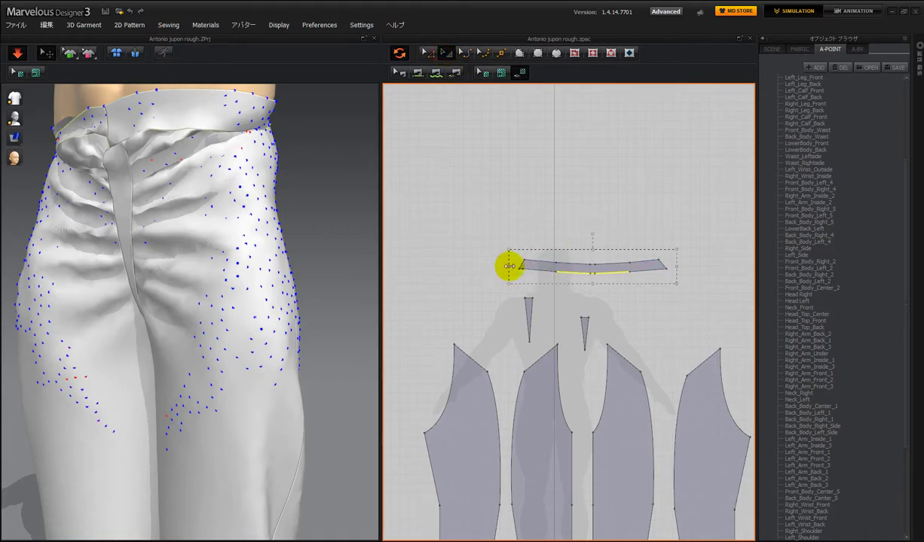
{"action": "left_click", "coordinate": [511, 267]}
{"action": "left_click_drag", "start_coordinate": [524, 268], "coordinate": [523, 268]}
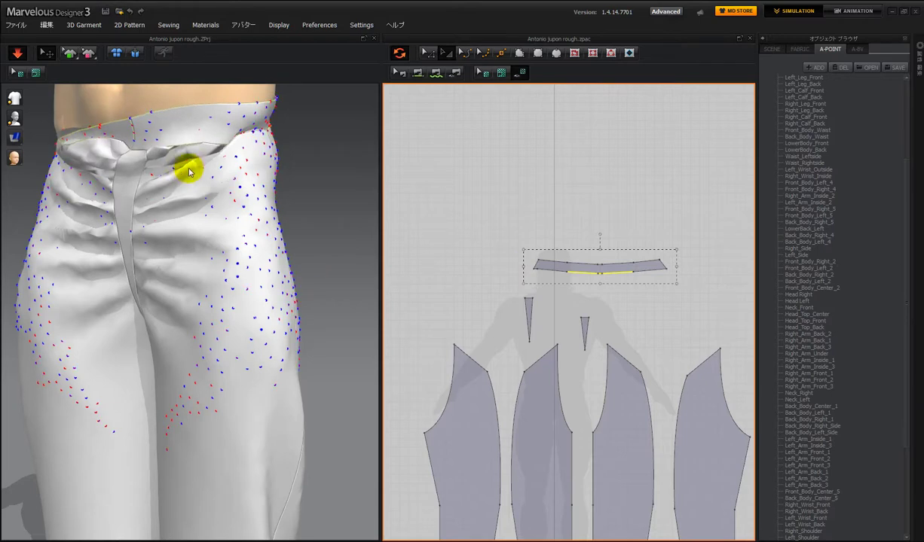
- Pull the shortened waistband into place at both sides of the front waist during simulation
{"action": "scroll", "coordinate": [265, 172], "scroll_direction": "down", "scroll_amount": 2}
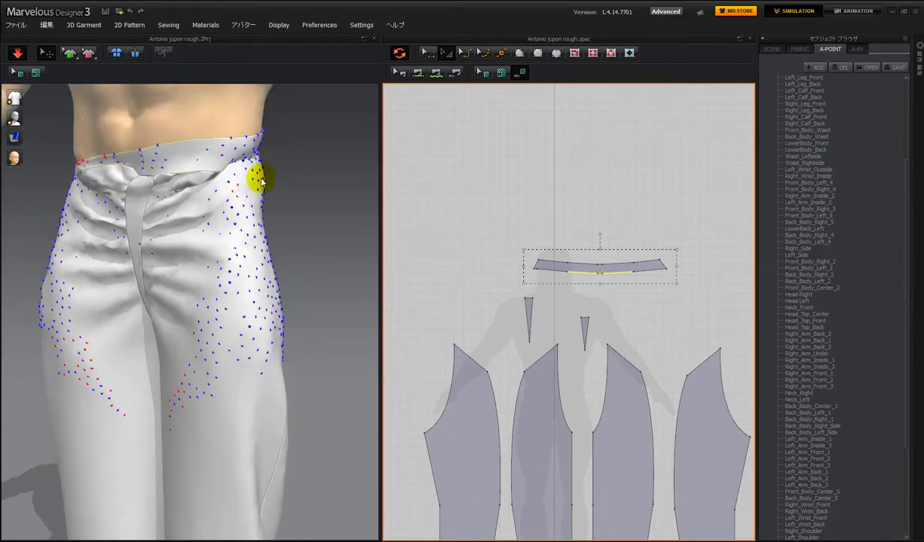
{"action": "right_click_drag", "start_coordinate": [281, 181], "coordinate": [307, 182]}
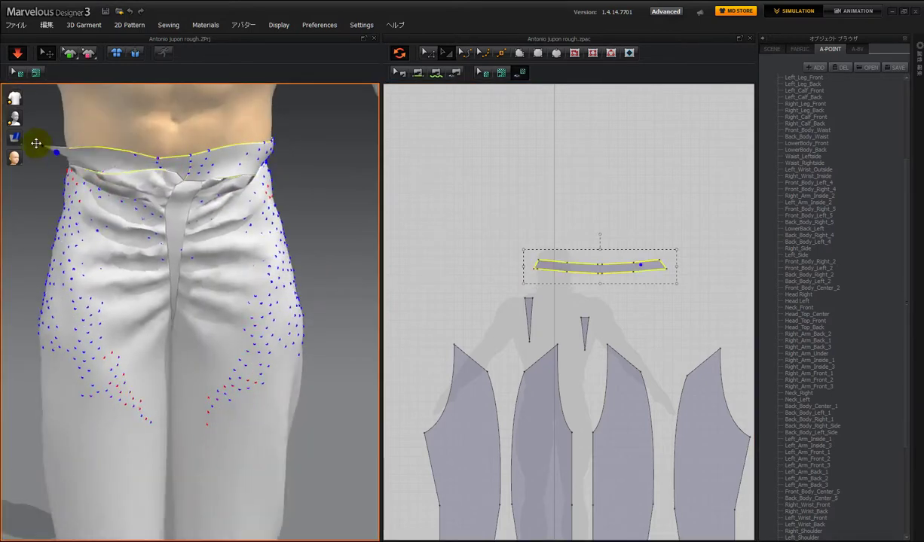
{"action": "left_click", "coordinate": [252, 149]}
{"action": "left_click_drag", "start_coordinate": [283, 174], "coordinate": [262, 193]}
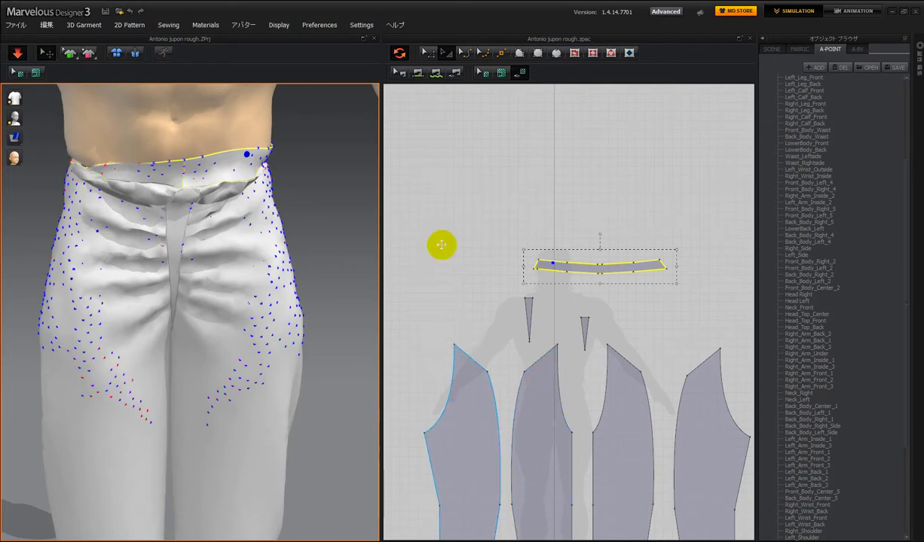
- Move the two narrow triangular gusset patterns slightly upward, away from the leg panels
{"action": "left_click", "coordinate": [452, 202]}
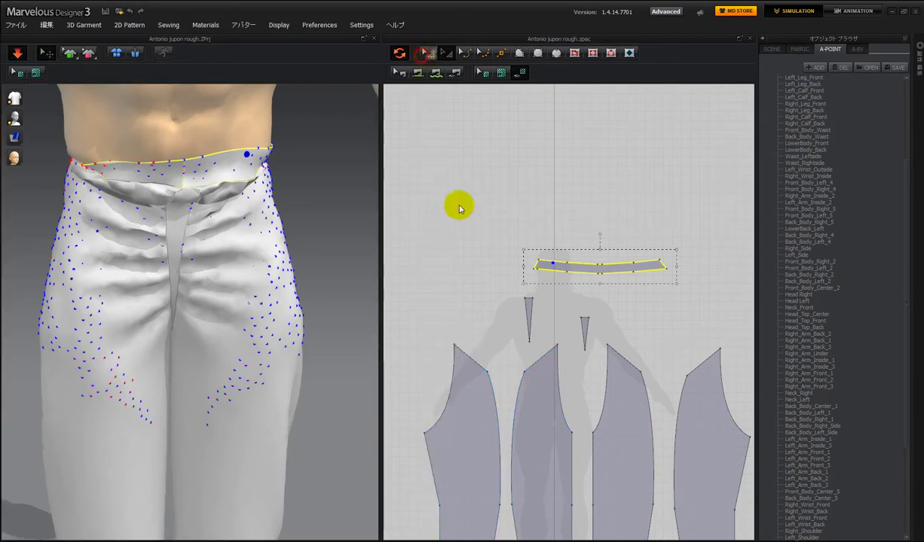
{"action": "left_click", "coordinate": [454, 347]}
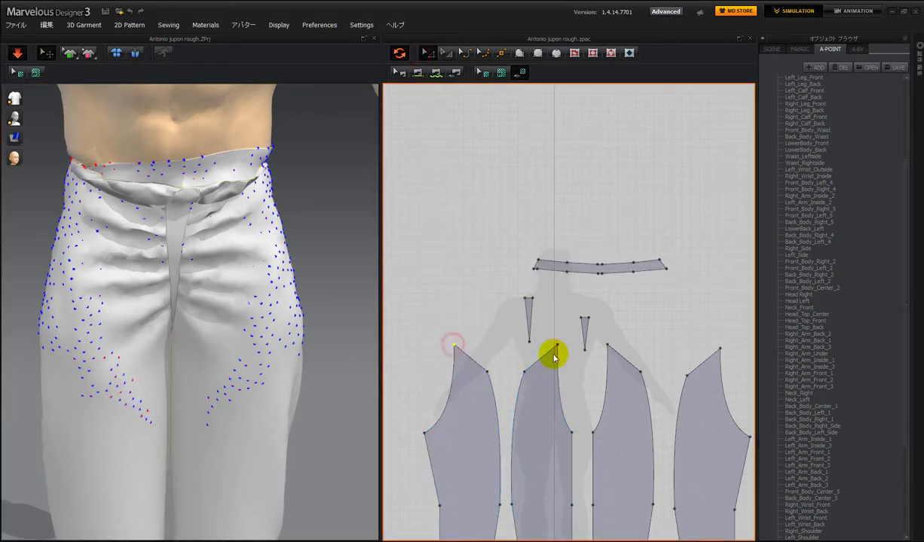
{"action": "left_click", "coordinate": [585, 327]}
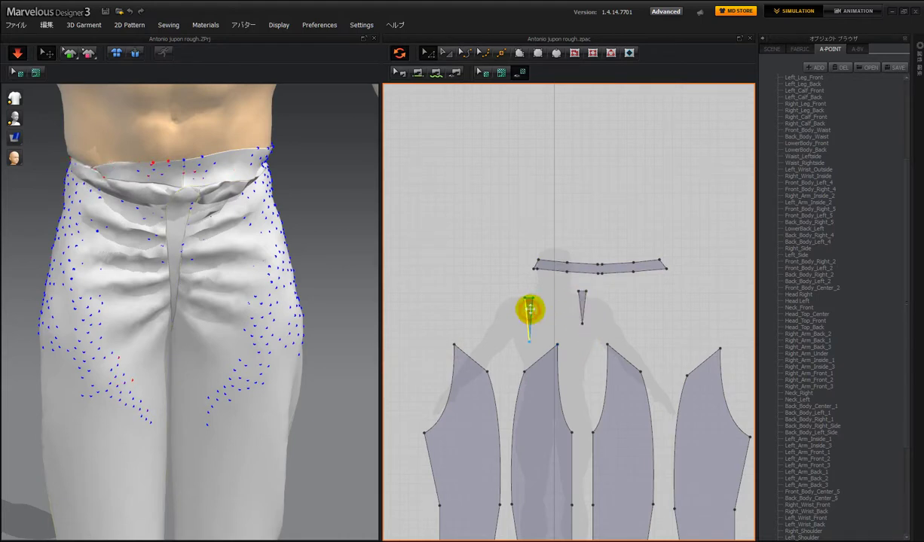
{"action": "left_click", "coordinate": [529, 309]}
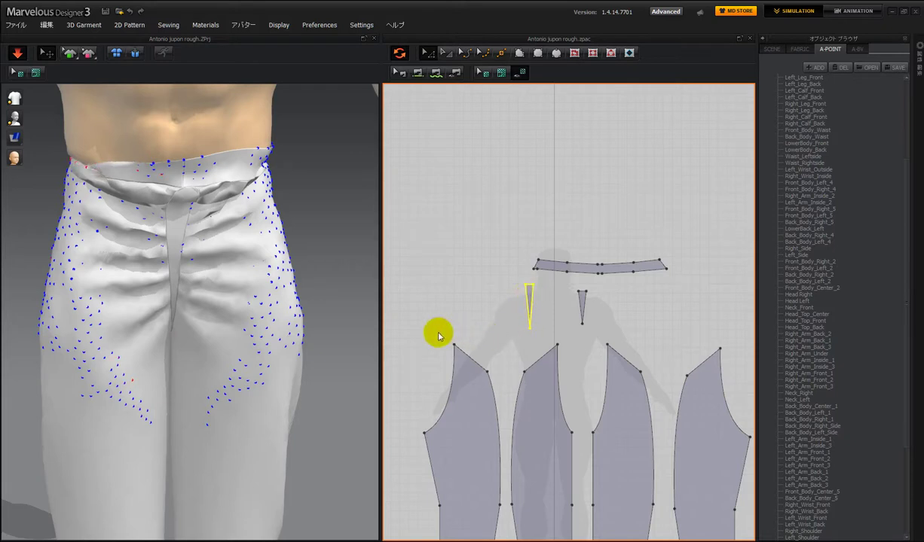
- Try lowering the peak points of the trouser leg panels, and undo the move
{"action": "left_click_drag", "start_coordinate": [437, 333], "coordinate": [731, 359]}
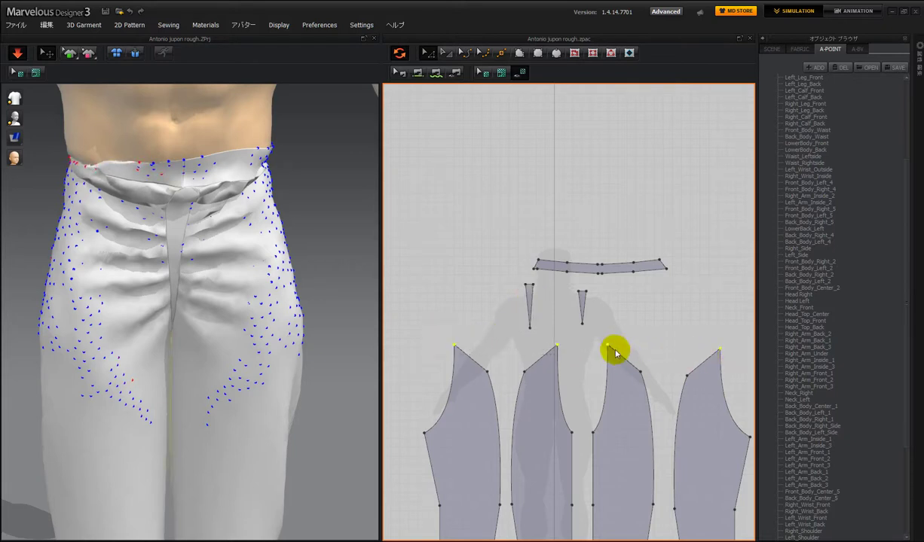
{"action": "left_click_drag", "start_coordinate": [608, 346], "coordinate": [608, 351]}
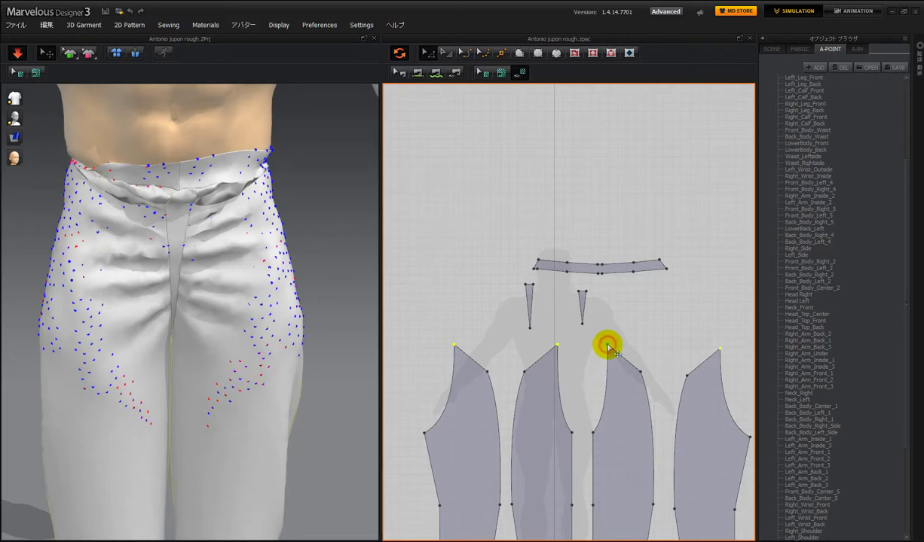
{"action": "left_click_drag", "start_coordinate": [608, 354], "coordinate": [607, 359]}
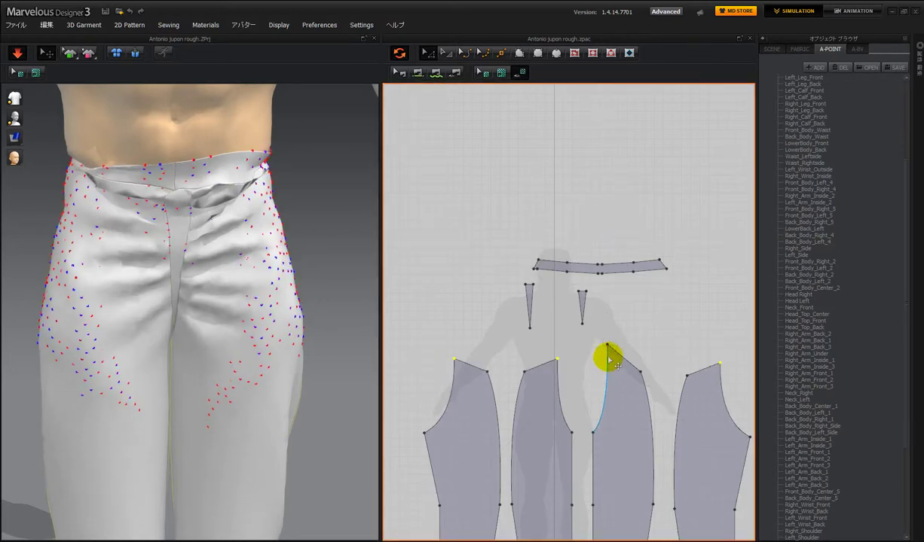
{"action": "key", "text": "ctrl+z"}
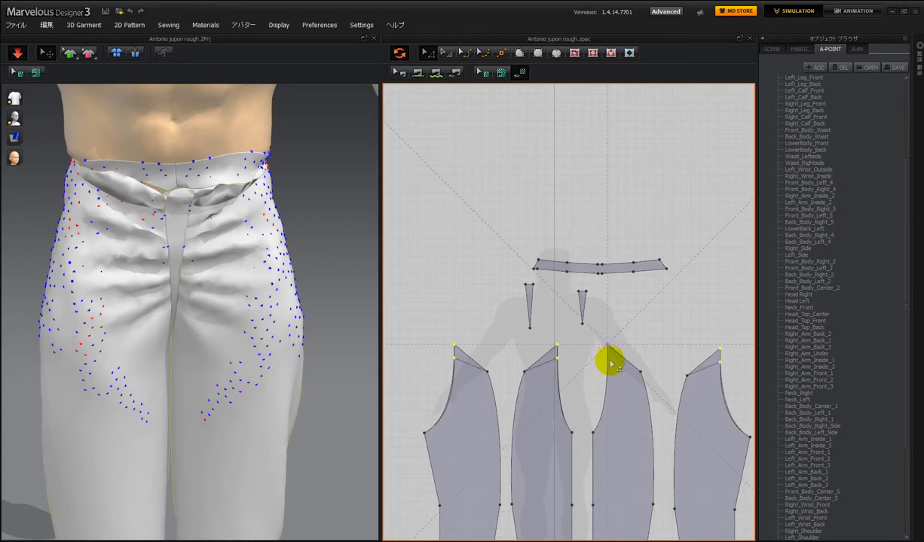
{"action": "key", "text": "ctrl+y"}
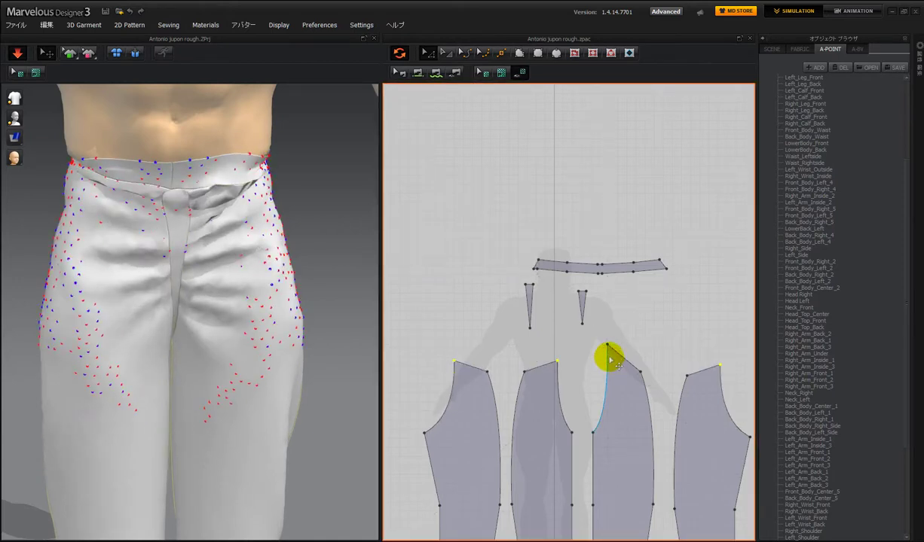
{"action": "key", "text": "ctrl+z"}
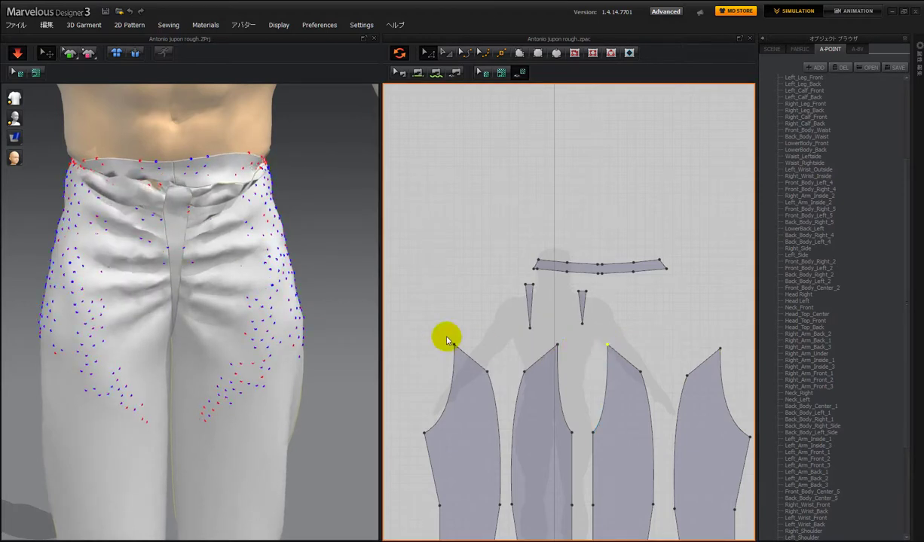
- Lower the inner peak points of all four trouser leg panels together to flatten the slope of their waist edges
{"action": "left_click_drag", "start_coordinate": [446, 337], "coordinate": [750, 368]}
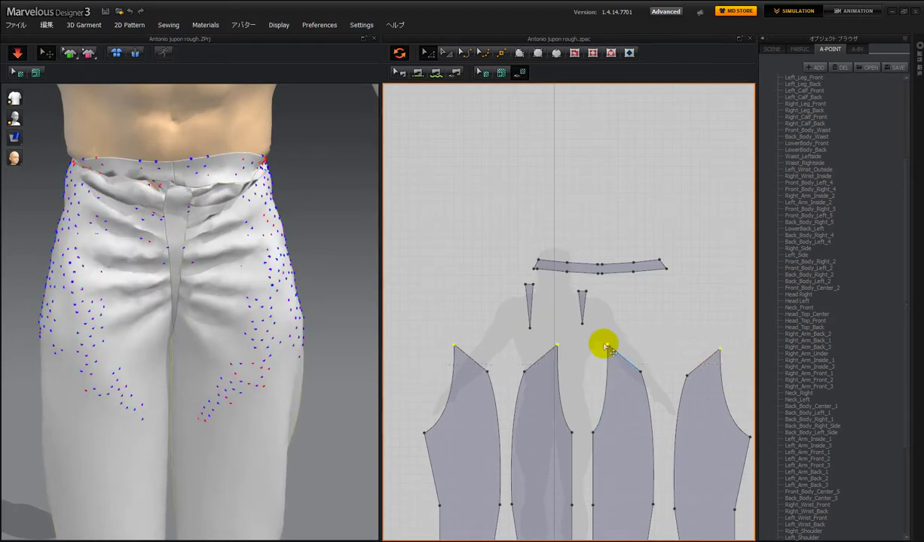
{"action": "left_click_drag", "start_coordinate": [607, 346], "coordinate": [610, 358]}
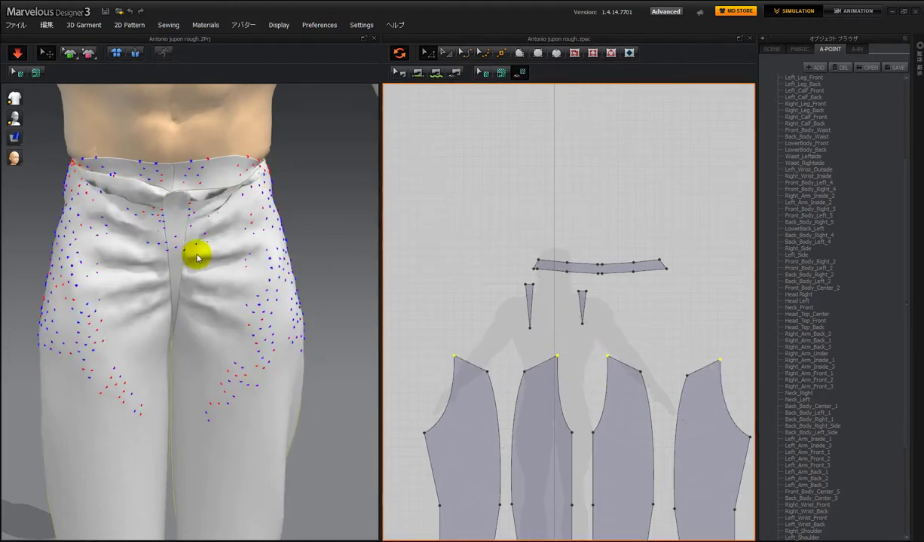
- Pull the trousers into place at the front waist, the back waist and the seat while the simulation runs
{"action": "left_click_drag", "start_coordinate": [256, 177], "coordinate": [336, 213]}
{"action": "right_click_drag", "start_coordinate": [292, 224], "coordinate": [104, 193]}
{"action": "left_click_drag", "start_coordinate": [104, 180], "coordinate": [36, 264]}
{"action": "left_click_drag", "start_coordinate": [131, 279], "coordinate": [297, 428]}
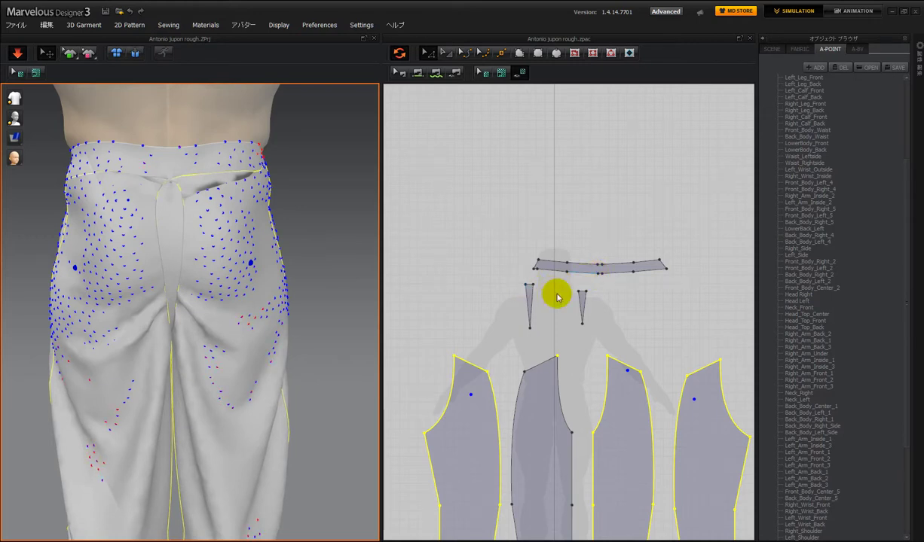
- Delete the seam joining the upper edge of the longer triangular gusset to the short centre segment of the waistband
{"action": "scroll", "coordinate": [559, 295], "scroll_direction": "down", "scroll_amount": 2}
{"action": "scroll", "coordinate": [561, 301], "scroll_direction": "up", "scroll_amount": 6}
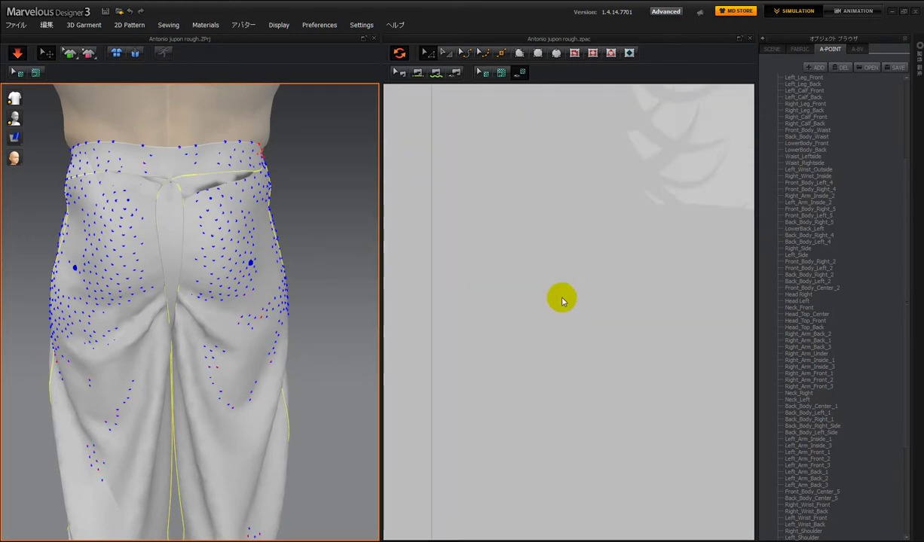
{"action": "scroll", "coordinate": [562, 301], "scroll_direction": "down", "scroll_amount": 3}
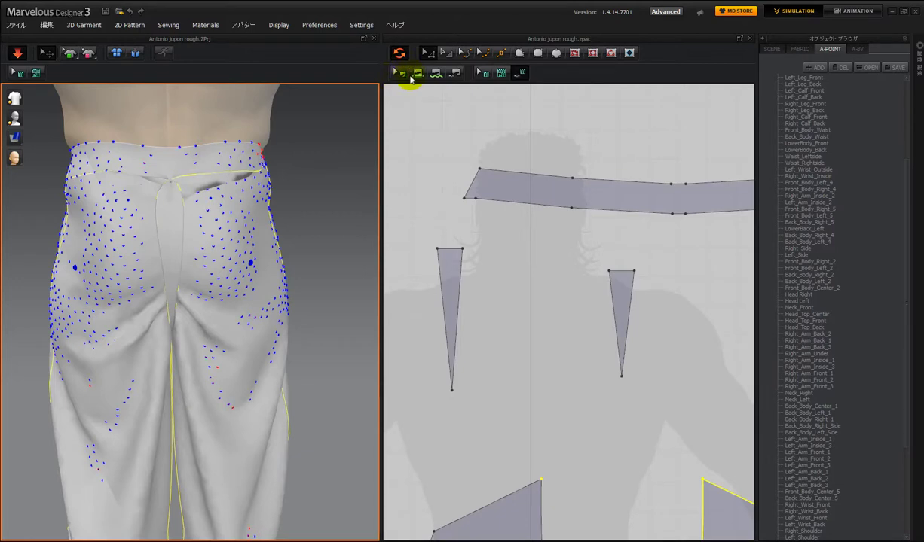
{"action": "left_click", "coordinate": [411, 75]}
{"action": "left_click", "coordinate": [448, 249]}
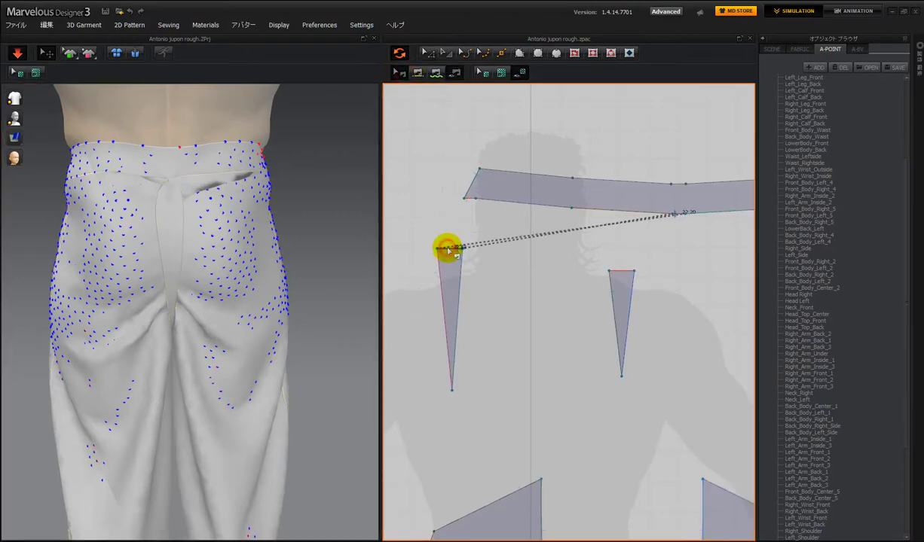
{"action": "key", "text": "Delete"}
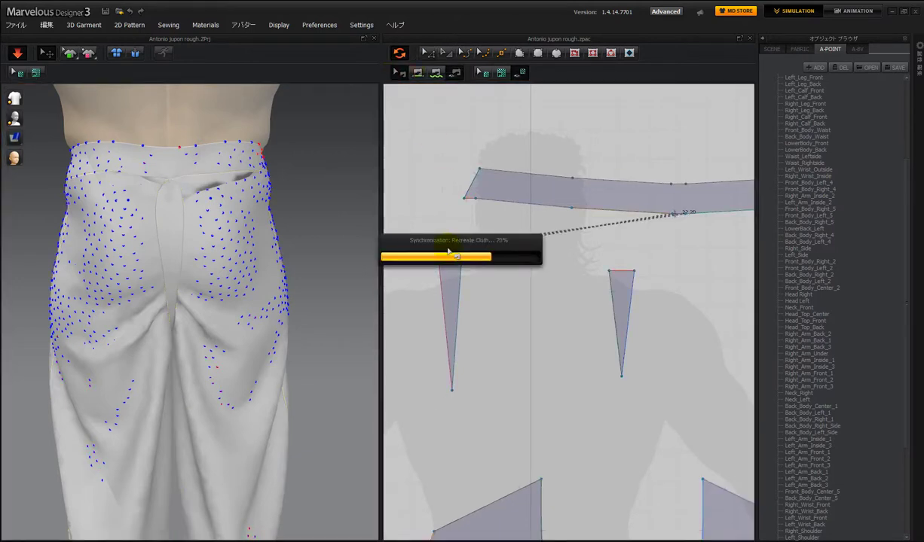
- Sew the longer gusset's upper edge to the waistband's short lower centre segment again and run the simulation
{"action": "left_click", "coordinate": [435, 74]}
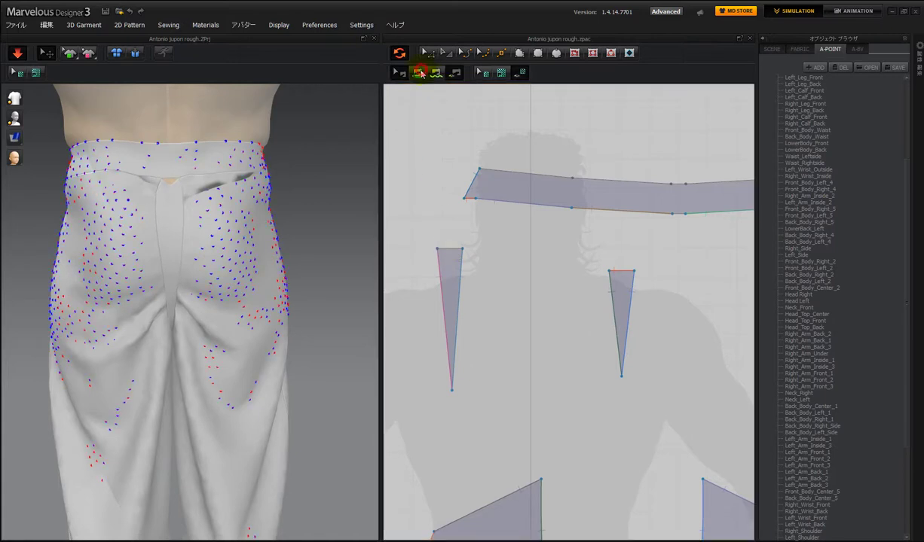
{"action": "left_click", "coordinate": [447, 255]}
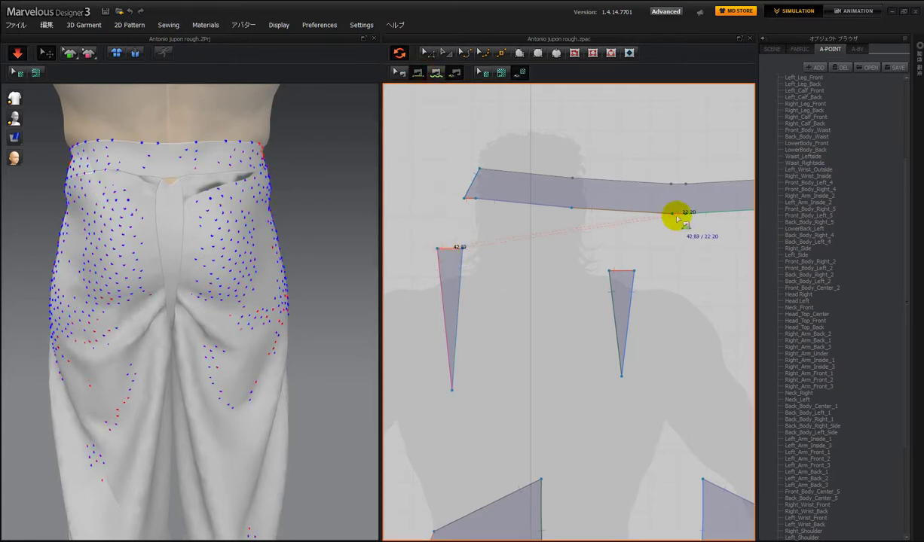
{"action": "left_click", "coordinate": [678, 218]}
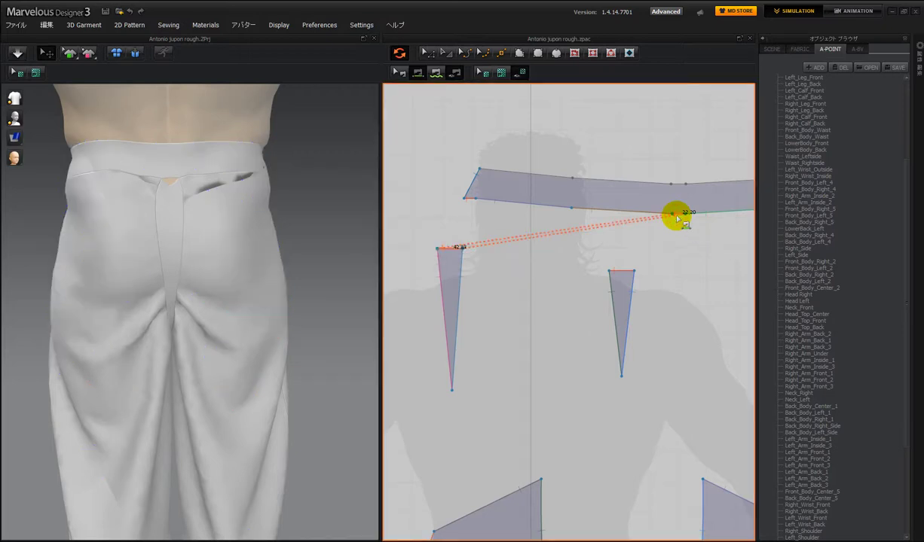
{"action": "left_click", "coordinate": [439, 267]}
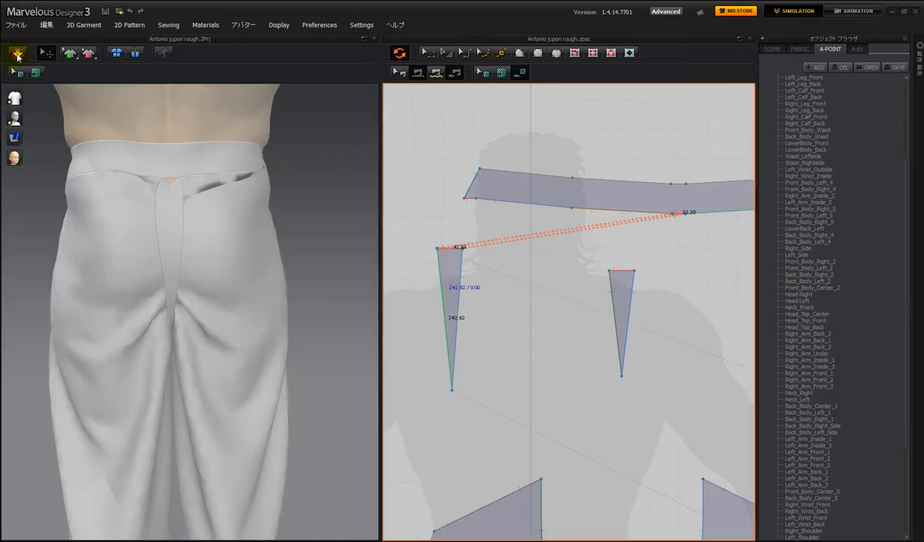
{"action": "left_click", "coordinate": [17, 54]}
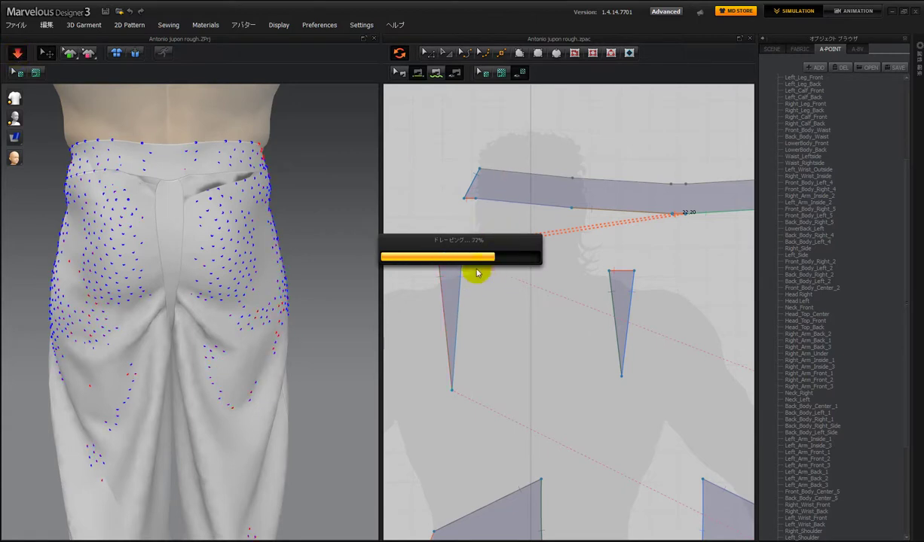
- Scale the longer triangular gusset pattern horizontally down to a very thin sliver, keeping its height
{"action": "left_click", "coordinate": [446, 54]}
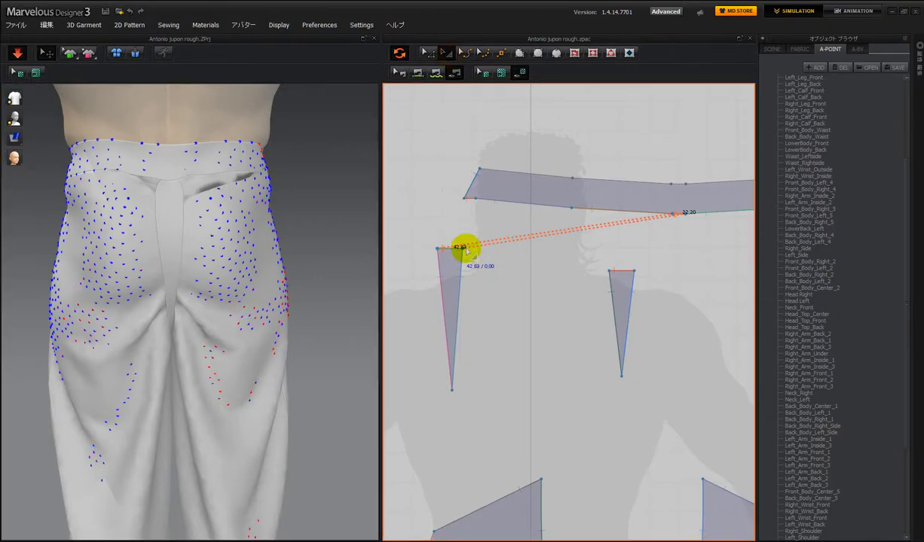
{"action": "left_click", "coordinate": [443, 268]}
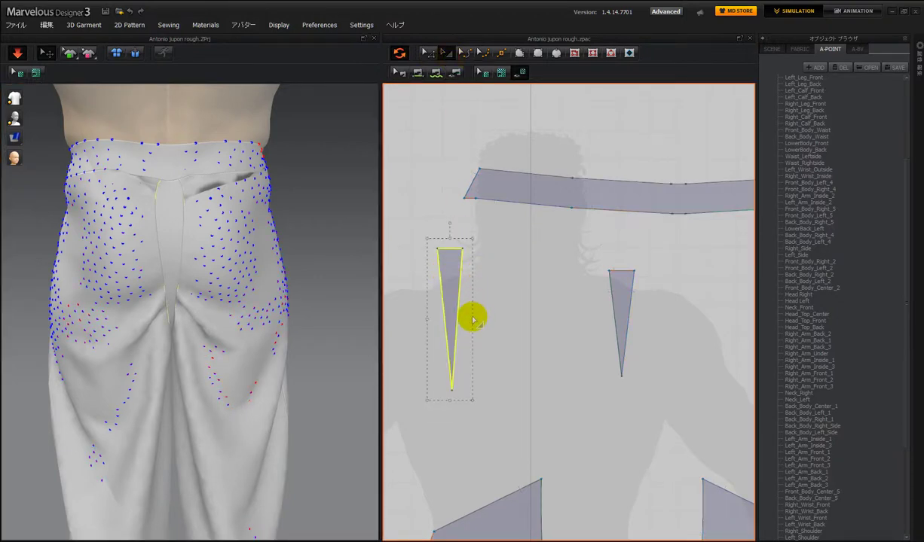
{"action": "left_click_drag", "start_coordinate": [472, 317], "coordinate": [451, 313]}
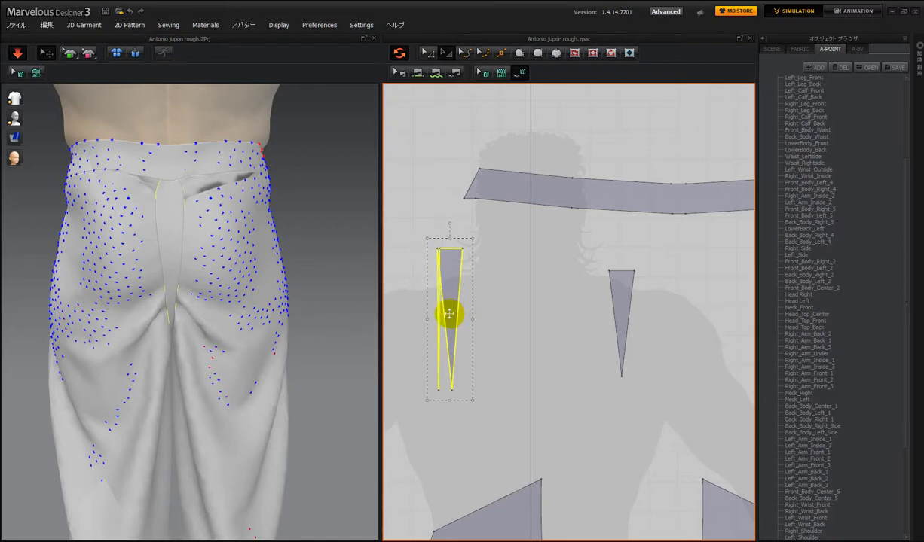
{"action": "left_click_drag", "start_coordinate": [449, 313], "coordinate": [449, 315]}
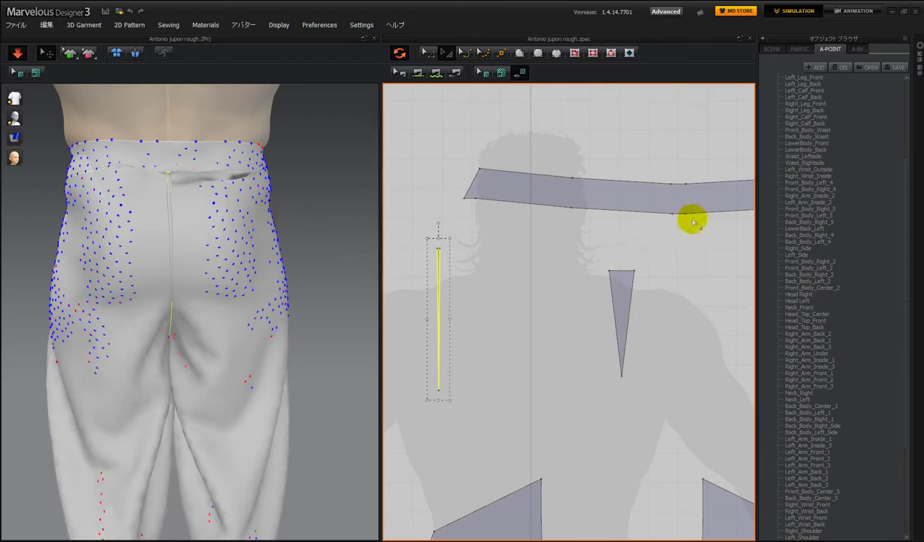
- Narrow the waistband's short centre segment, moving one pair of its upper and lower points inward about 9 mm and the opposite upper point toward them
{"action": "left_click", "coordinate": [427, 53]}
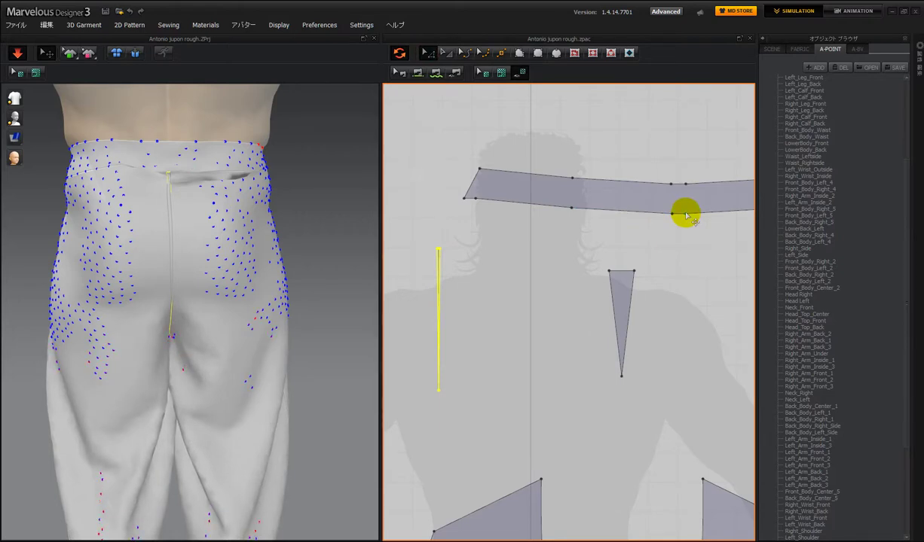
{"action": "scroll", "coordinate": [686, 216], "scroll_direction": "down", "scroll_amount": 3}
{"action": "scroll", "coordinate": [687, 217], "scroll_direction": "up", "scroll_amount": 6}
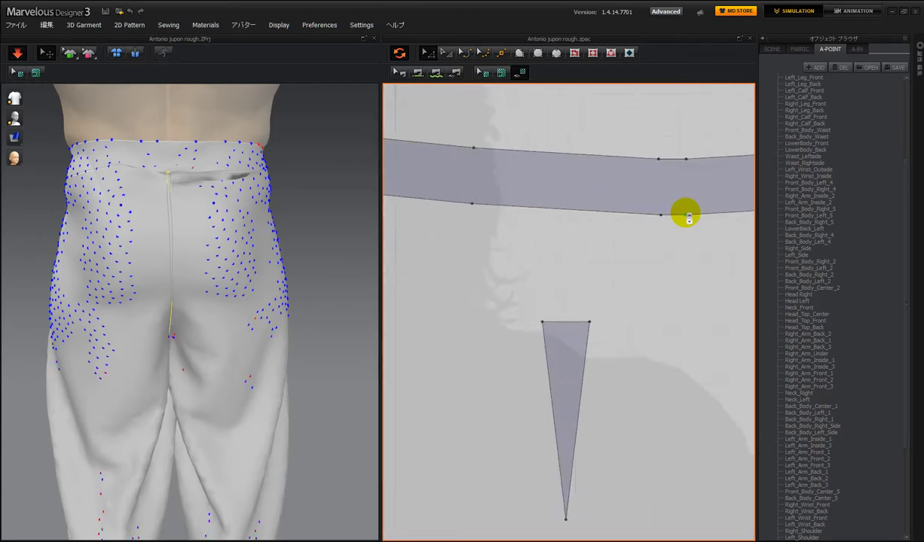
{"action": "scroll", "coordinate": [687, 218], "scroll_direction": "up", "scroll_amount": 3}
{"action": "middle_click_drag", "start_coordinate": [674, 263], "coordinate": [608, 330]}
{"action": "left_click_drag", "start_coordinate": [627, 319], "coordinate": [605, 200]}
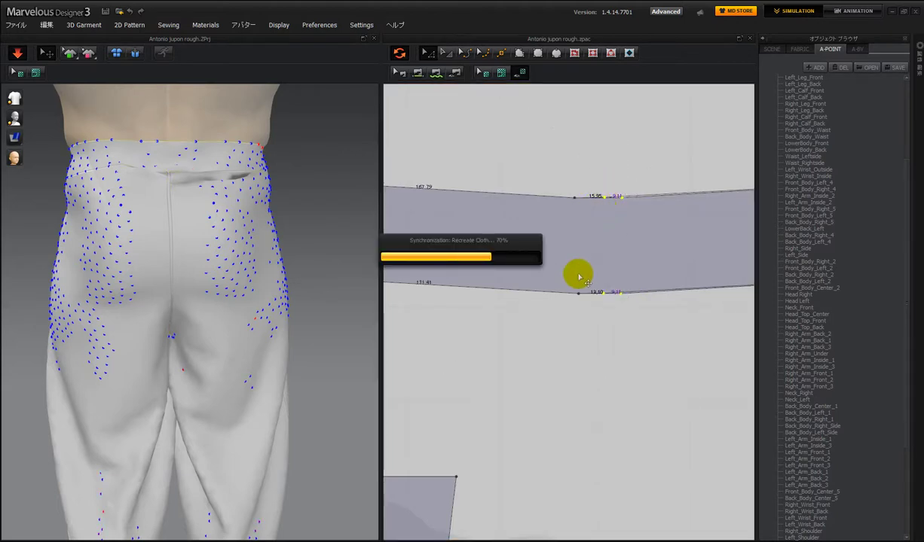
{"action": "left_click_drag", "start_coordinate": [585, 313], "coordinate": [590, 199]}
{"action": "left_click", "coordinate": [574, 199]}
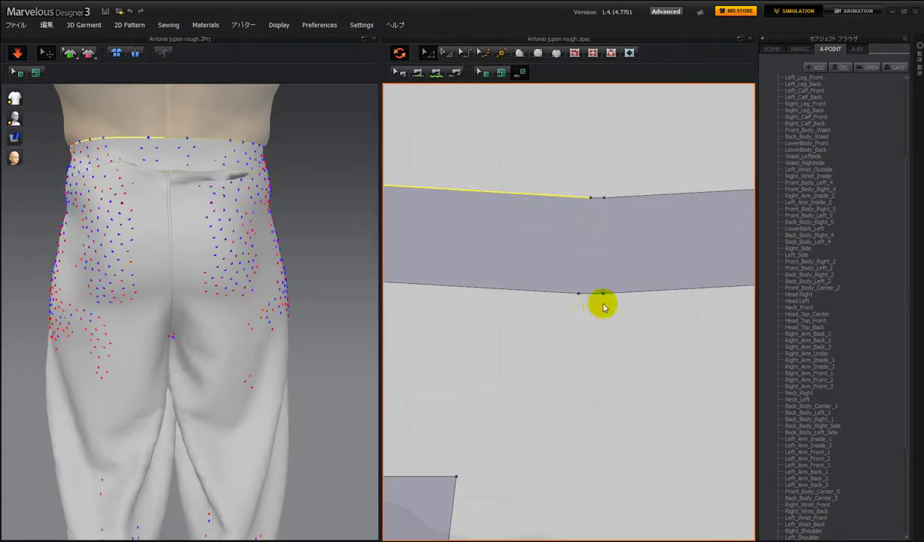